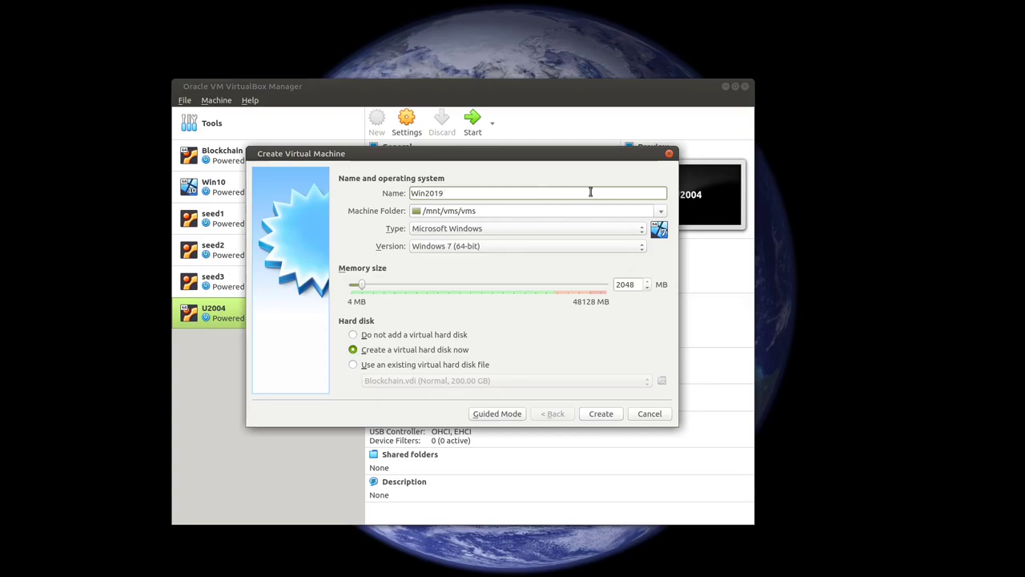
Step: Give the Win2019 machine version Windows 2019 (64-bit) and 6158 MB of memory, then create it
{"action": "left_click", "coordinate": [538, 248]}
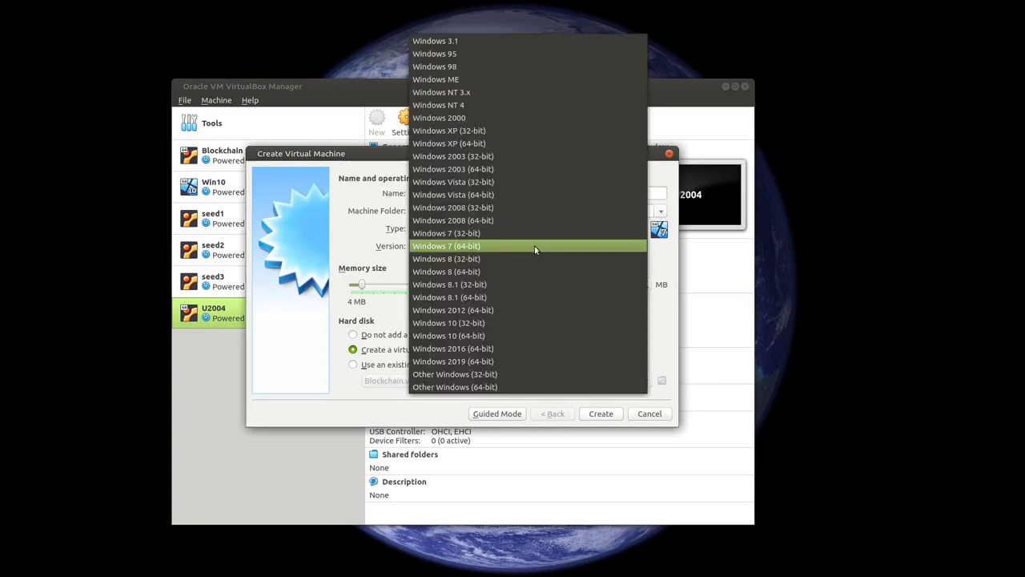
{"action": "left_click", "coordinate": [546, 360]}
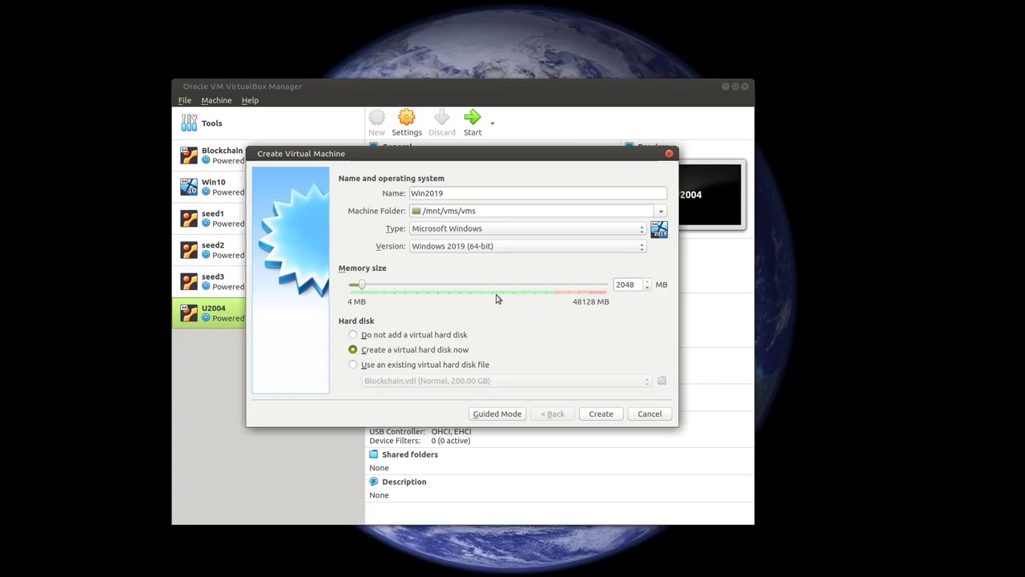
{"action": "left_click_drag", "start_coordinate": [362, 287], "coordinate": [385, 288]}
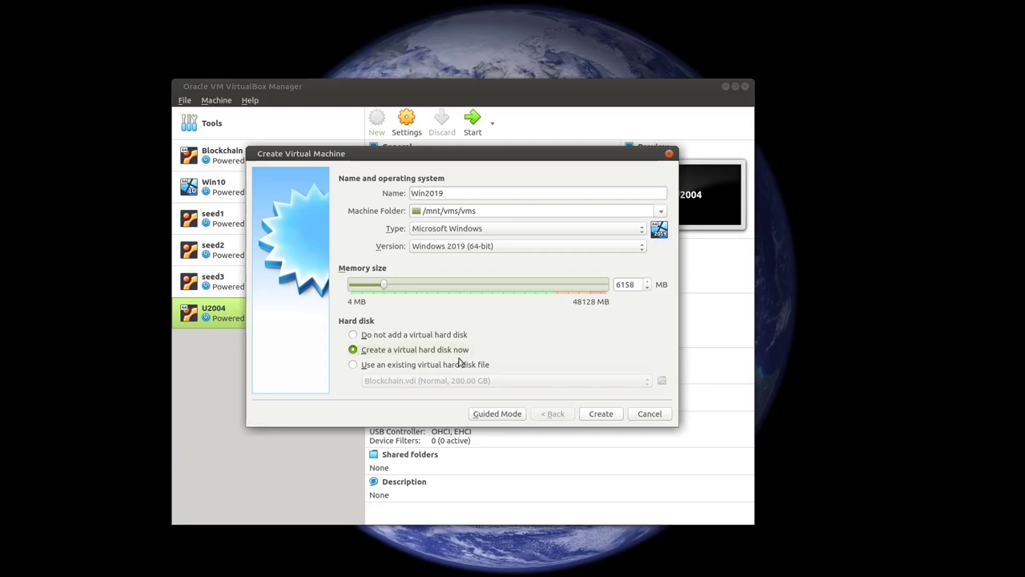
{"action": "left_click", "coordinate": [603, 417]}
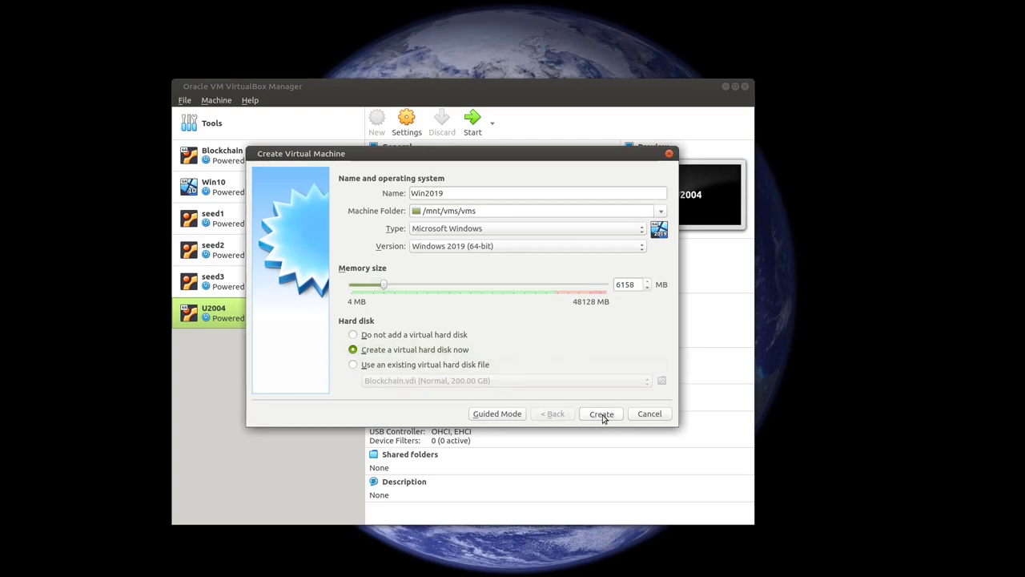
Step: Create a 200 GB dynamically allocated VDI hard disk, Win2019.vdi, for the machine
{"action": "left_click", "coordinate": [602, 414]}
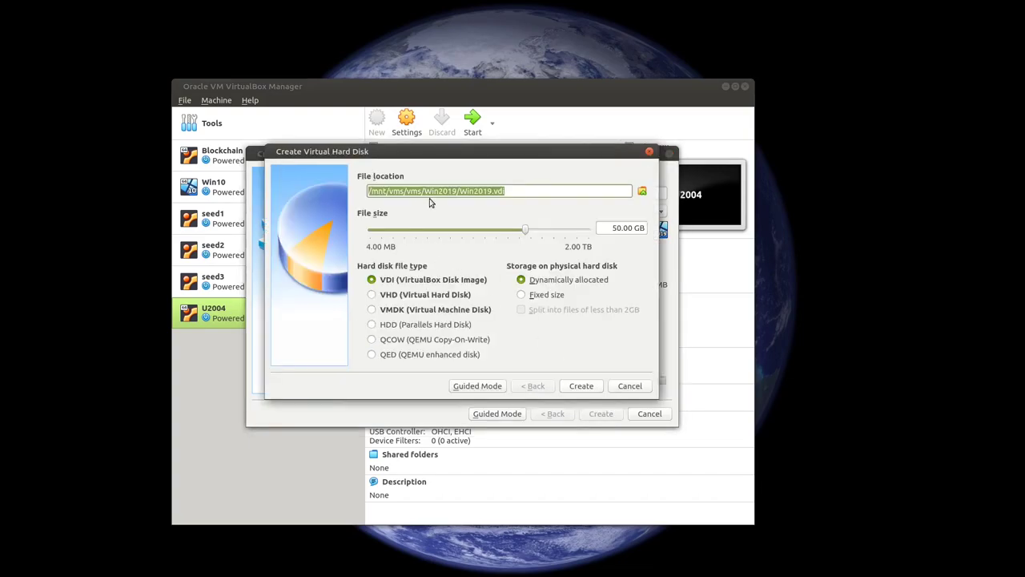
{"action": "left_click", "coordinate": [615, 228]}
{"action": "key", "text": "Delete"}
{"action": "type", "text": "2"}
{"action": "key", "text": "BackSpace"}
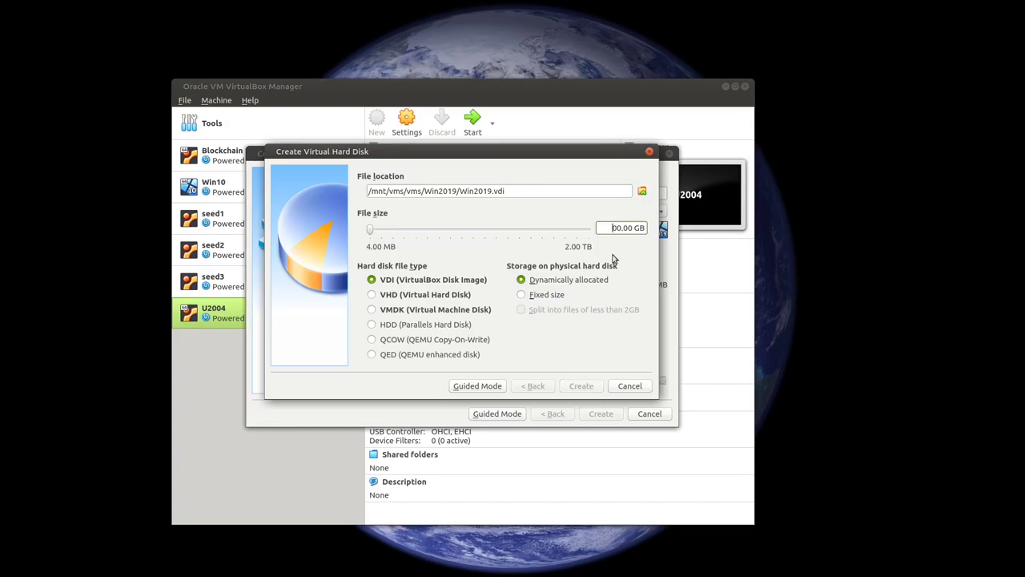
{"action": "type", "text": "2"}
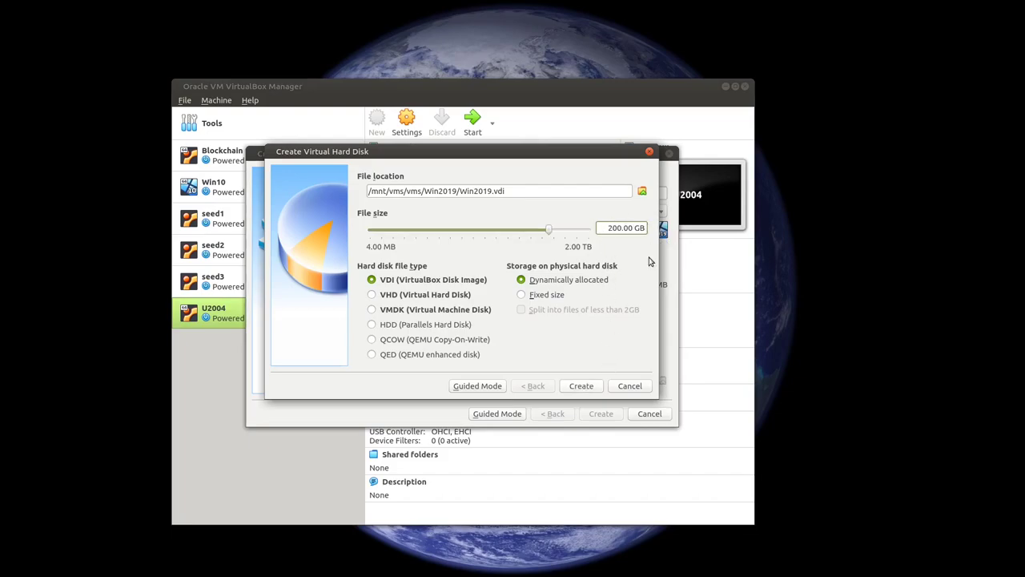
{"action": "left_click", "coordinate": [579, 388]}
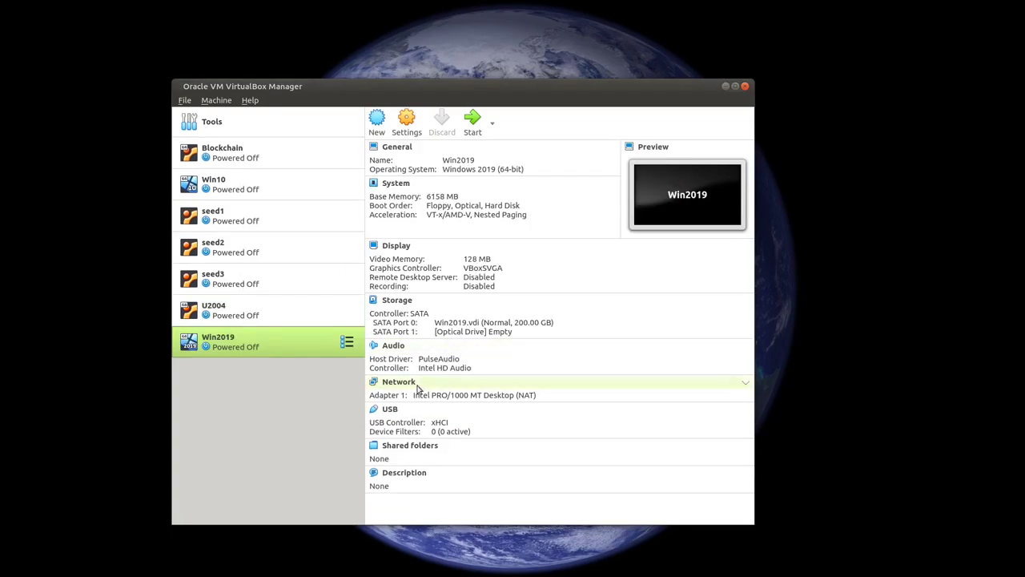
Step: In Win2019's settings, set Shared Clipboard and Drag'n'Drop to Bidirectional
{"action": "left_click", "coordinate": [404, 126]}
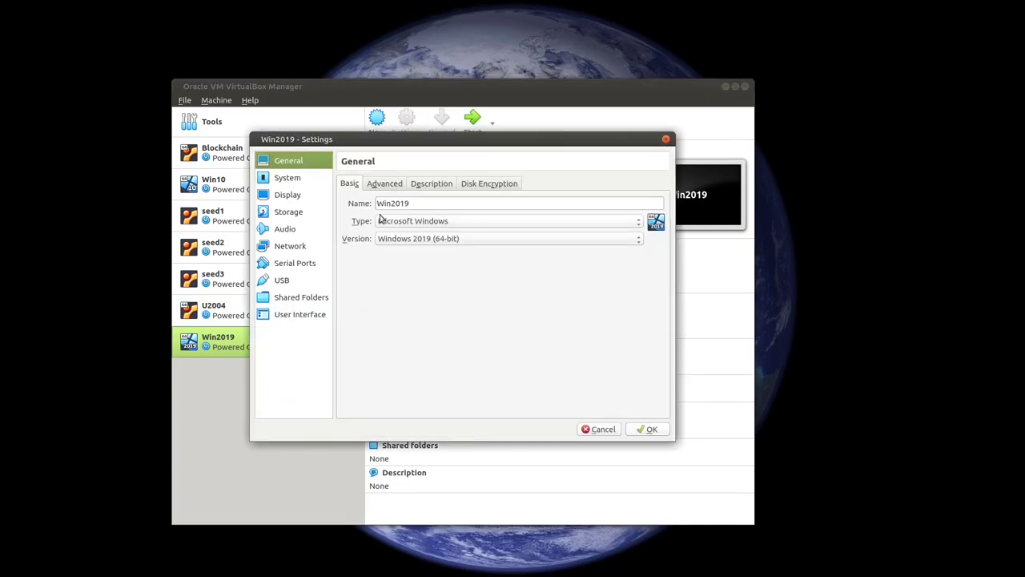
{"action": "left_click", "coordinate": [377, 184]}
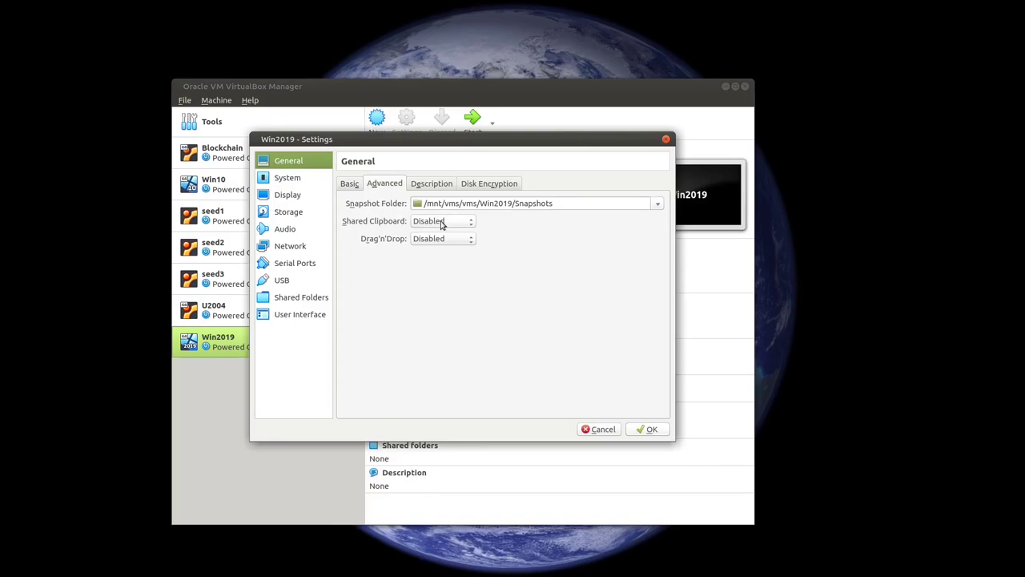
{"action": "left_click", "coordinate": [442, 221]}
{"action": "left_click", "coordinate": [441, 261]}
{"action": "left_click", "coordinate": [443, 240]}
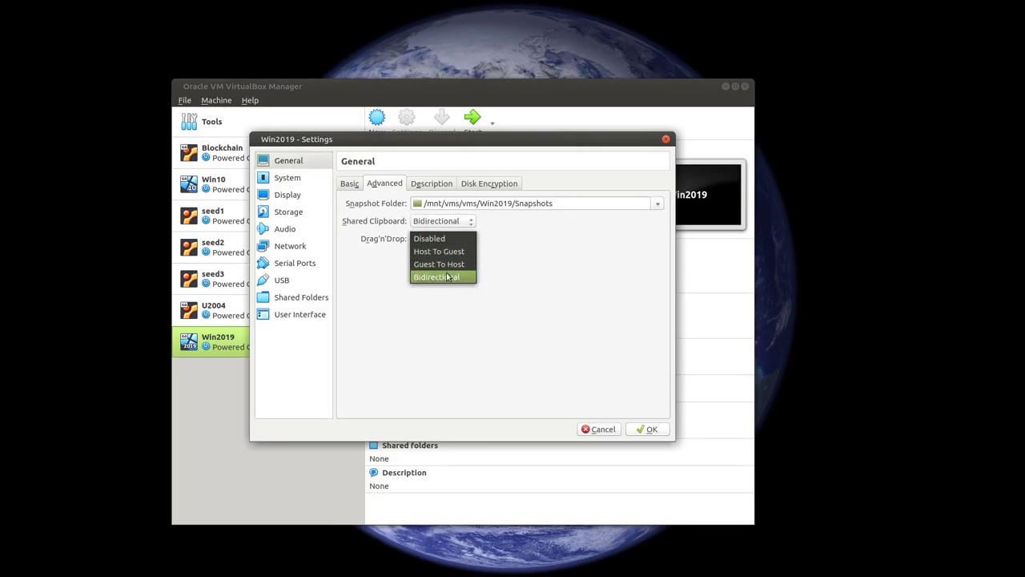
{"action": "left_click", "coordinate": [446, 278]}
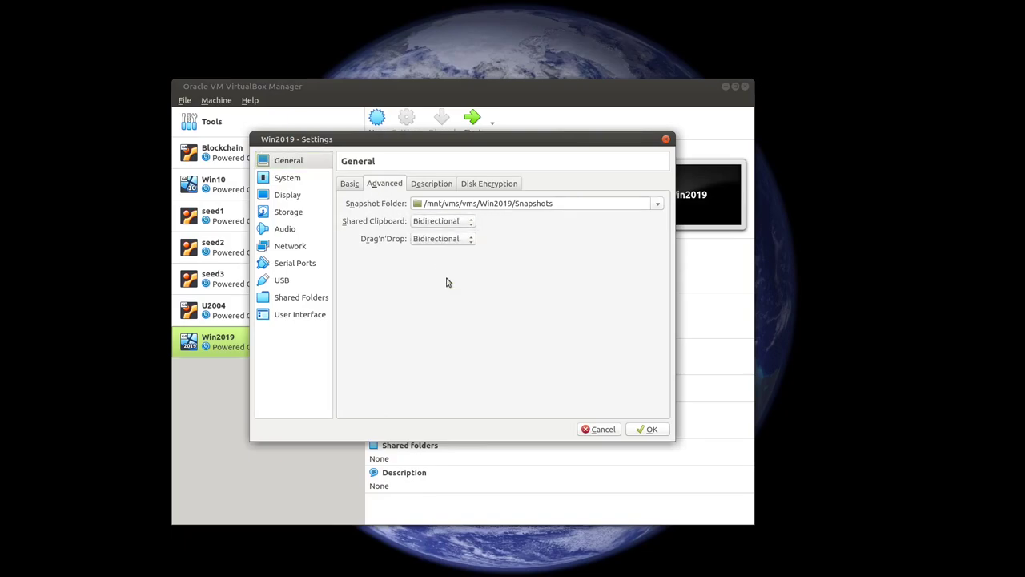
Step: Set the pointing device to PS/2 Mouse and review the processor, acceleration, display, storage and audio pages
{"action": "left_click", "coordinate": [288, 183]}
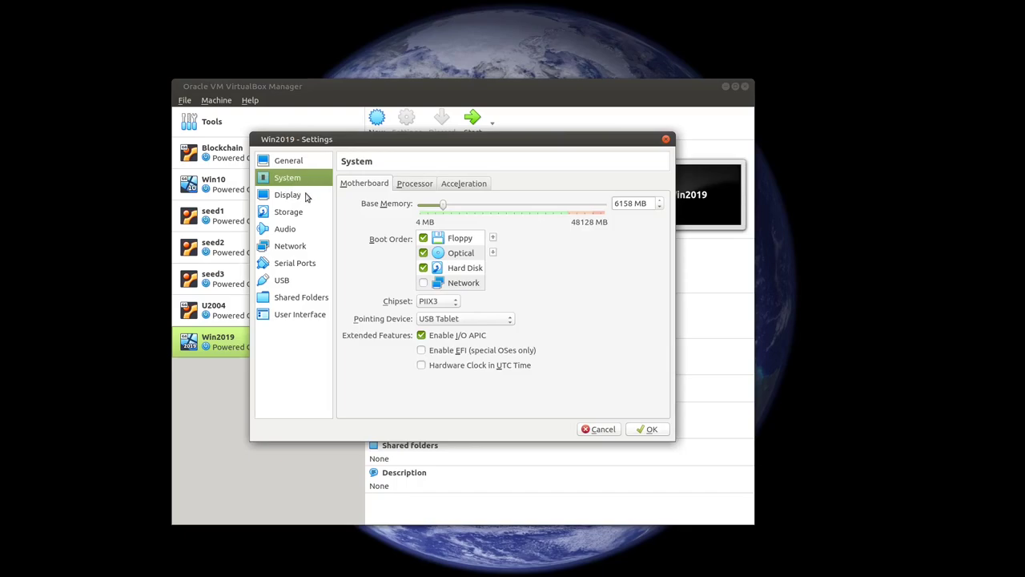
{"action": "left_click", "coordinate": [451, 319]}
{"action": "left_click", "coordinate": [472, 303]}
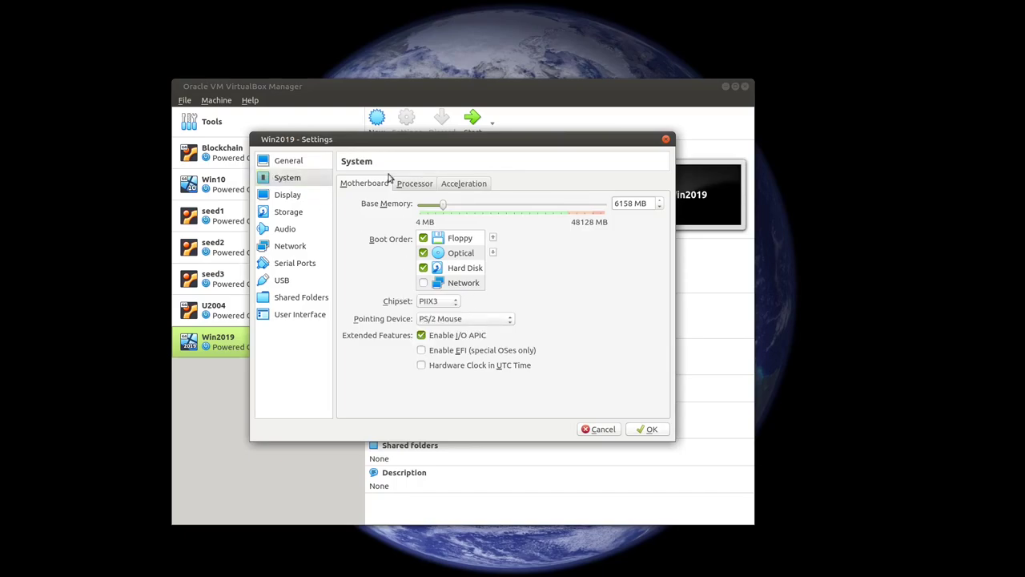
{"action": "left_click", "coordinate": [414, 185]}
{"action": "left_click", "coordinate": [460, 184]}
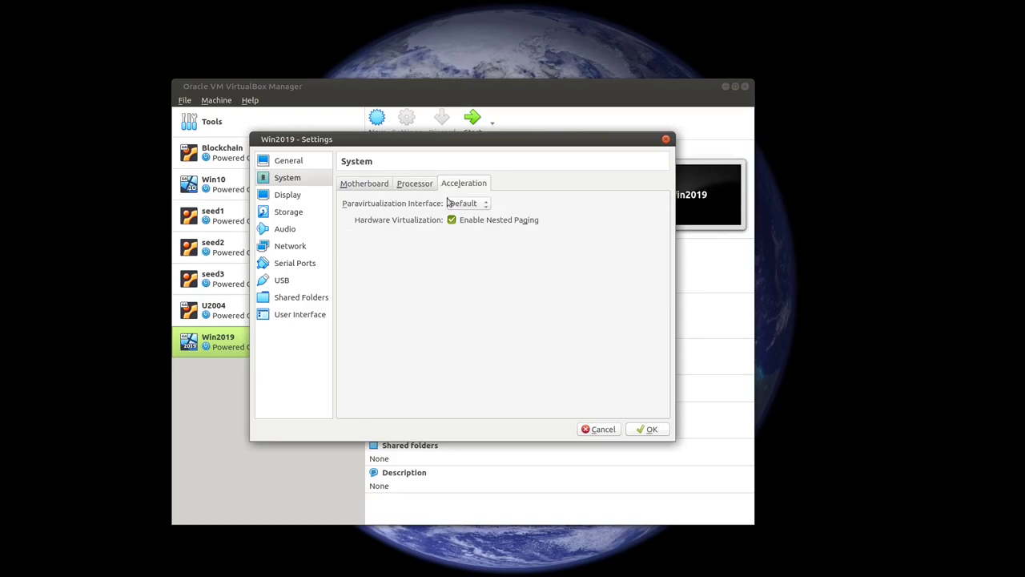
{"action": "left_click", "coordinate": [278, 197]}
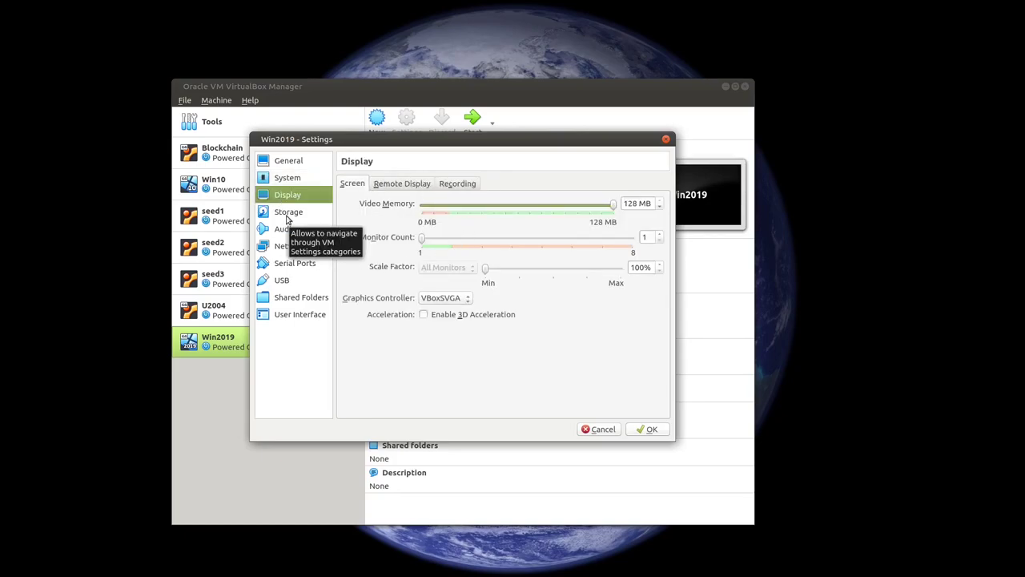
{"action": "left_click", "coordinate": [288, 214]}
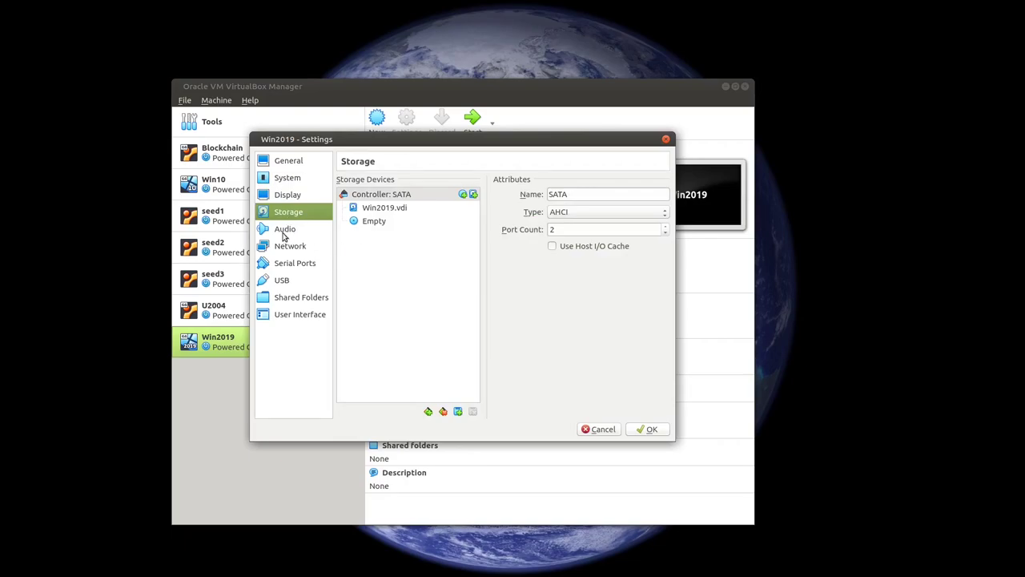
{"action": "left_click", "coordinate": [282, 232]}
Step: Attach Network Adapter 1 to NAT Network 'NatNetwork', adjust promiscuous mode and regenerate the MAC address
{"action": "left_click", "coordinate": [291, 248]}
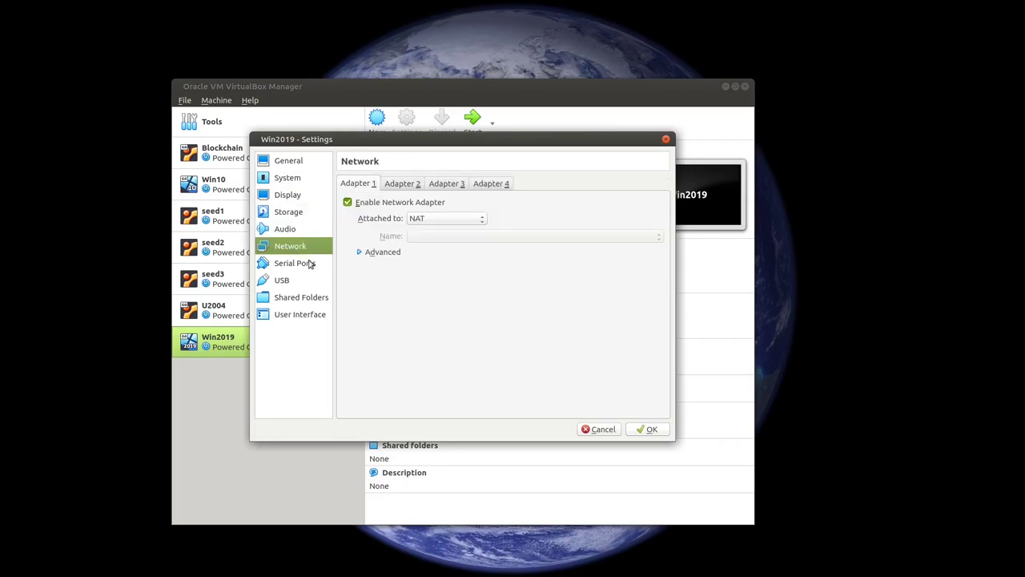
{"action": "left_click", "coordinate": [423, 221]}
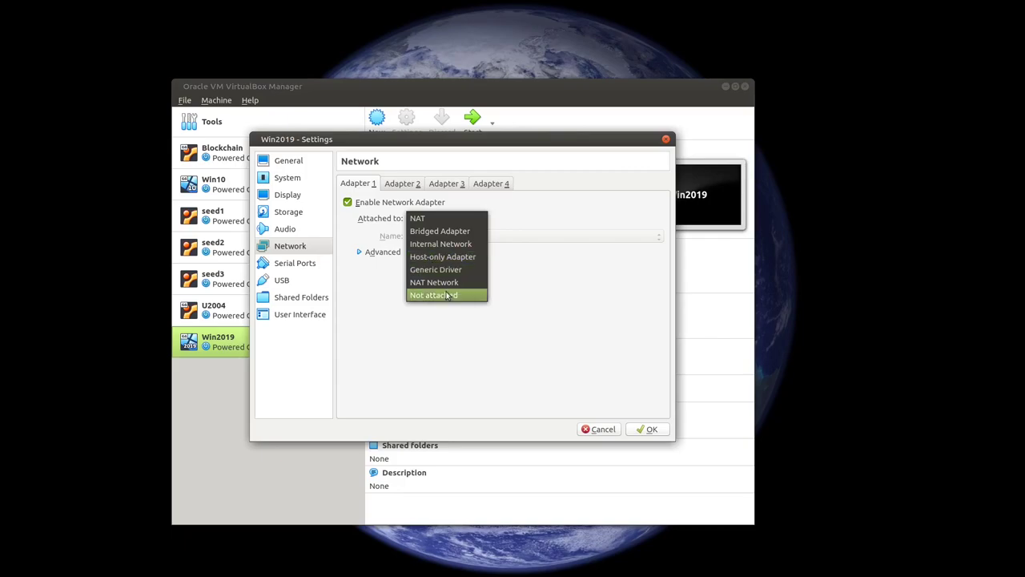
{"action": "left_click", "coordinate": [447, 282]}
{"action": "left_click", "coordinate": [445, 237]}
{"action": "left_click", "coordinate": [444, 252]}
{"action": "left_click", "coordinate": [359, 252]}
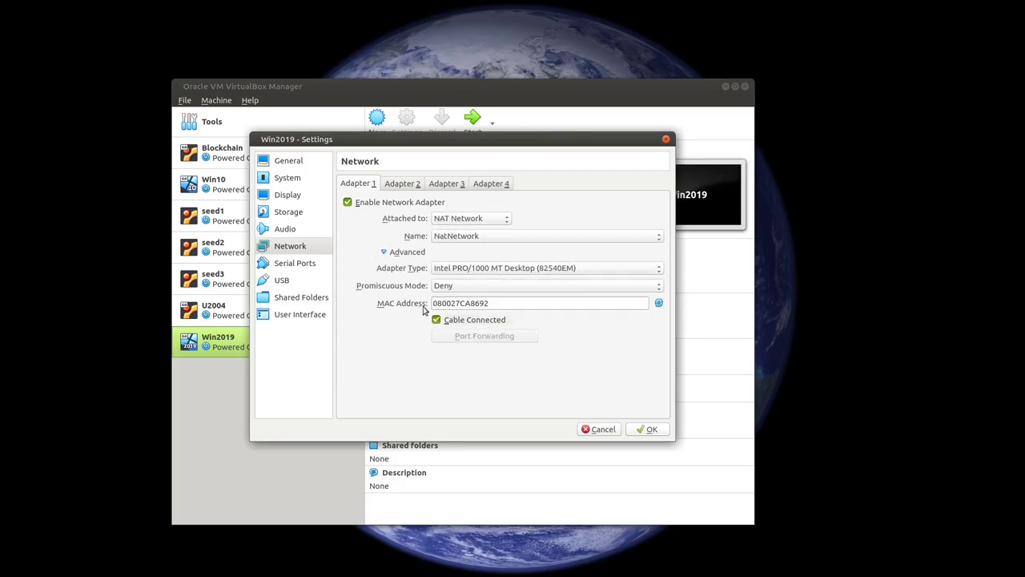
{"action": "left_click", "coordinate": [498, 287]}
{"action": "left_click", "coordinate": [463, 313]}
{"action": "left_click", "coordinate": [658, 303]}
{"action": "left_click", "coordinate": [658, 302]}
{"action": "left_click", "coordinate": [658, 303]}
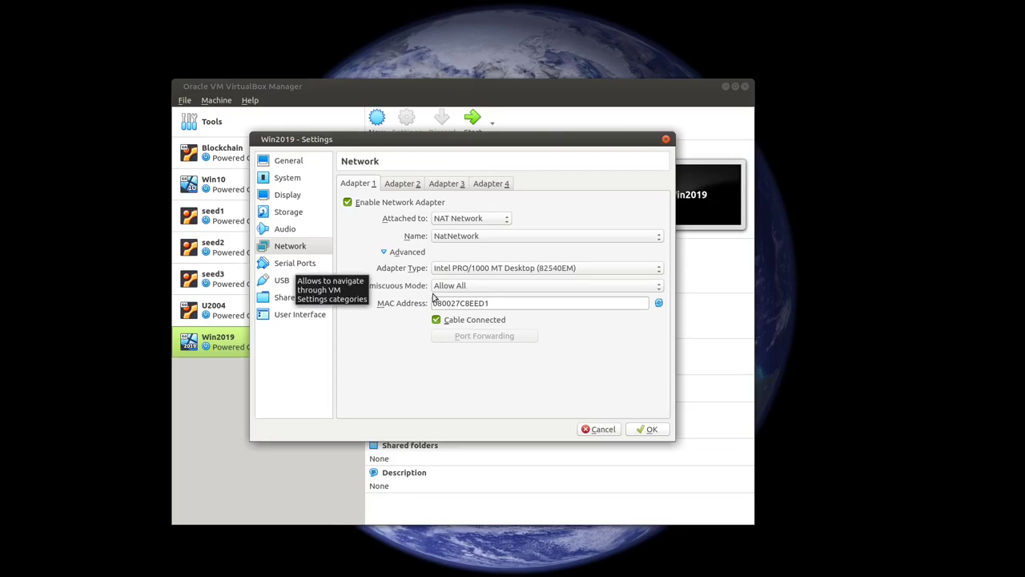
{"action": "left_click", "coordinate": [460, 287]}
{"action": "left_click", "coordinate": [458, 273]}
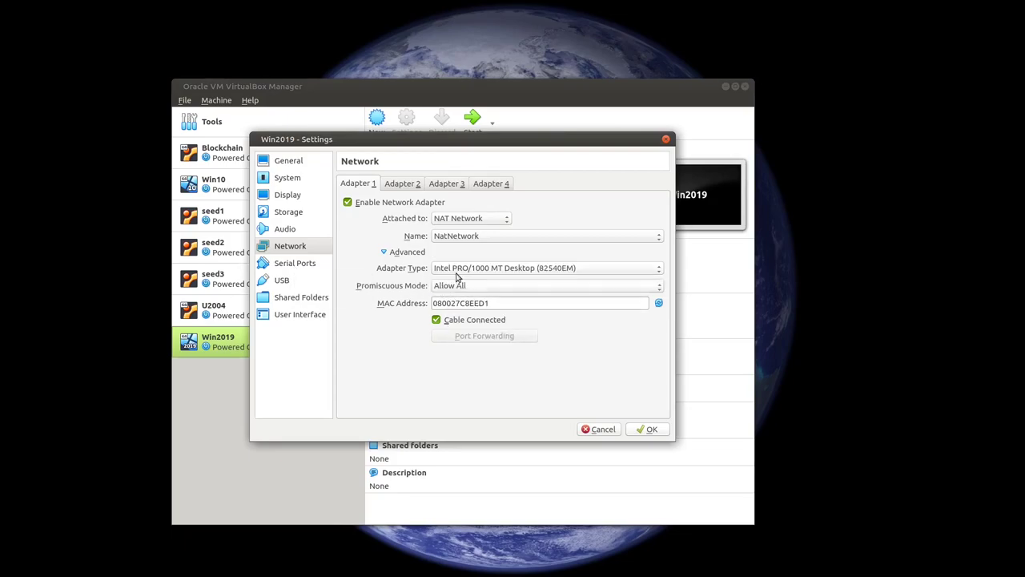
{"action": "left_click", "coordinate": [658, 303]}
{"action": "left_click", "coordinate": [659, 302]}
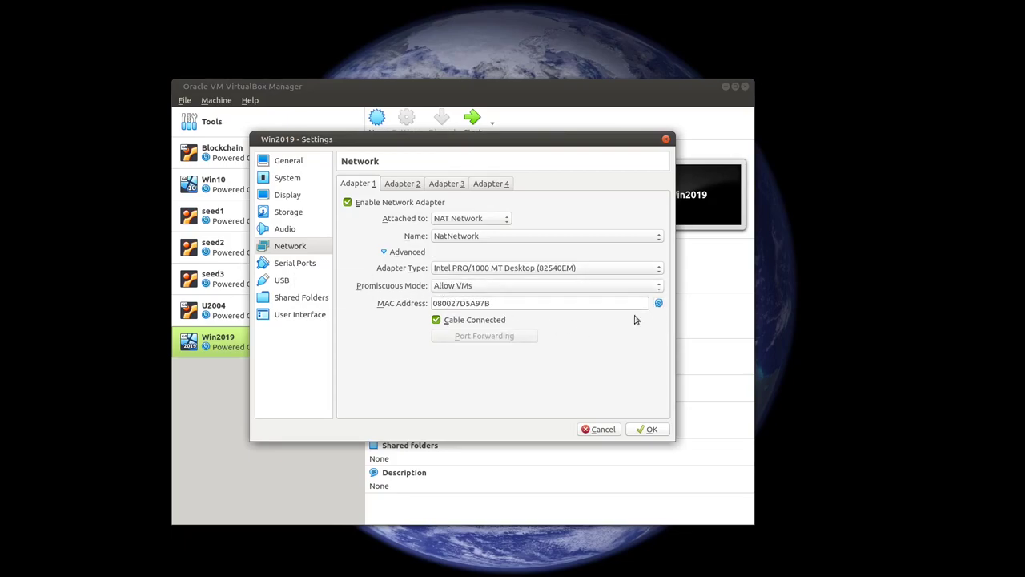
Step: Review the serial ports, USB and shared folders pages, then save the settings
{"action": "left_click", "coordinate": [276, 267]}
{"action": "left_click", "coordinate": [283, 280]}
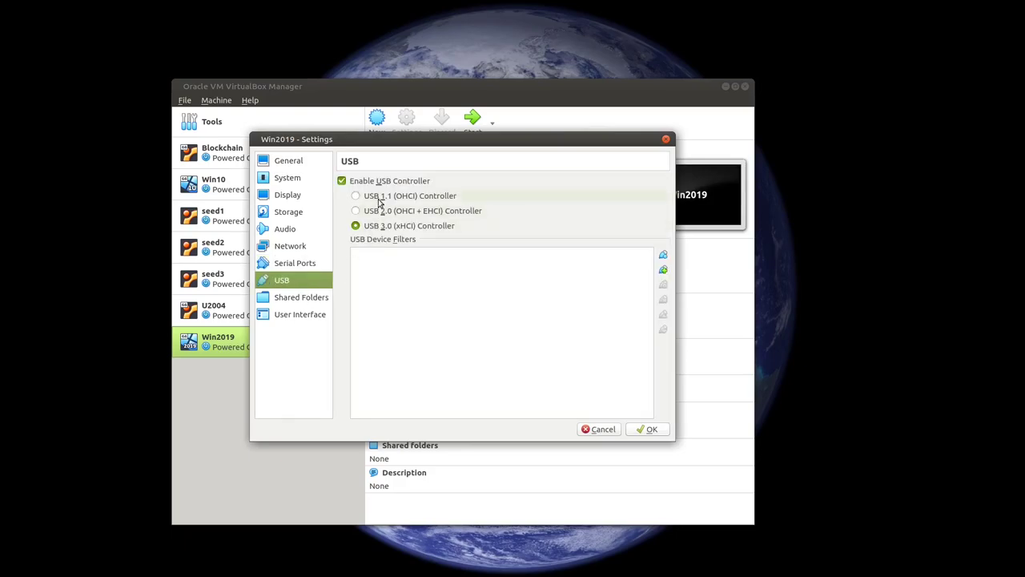
{"action": "left_click", "coordinate": [299, 298]}
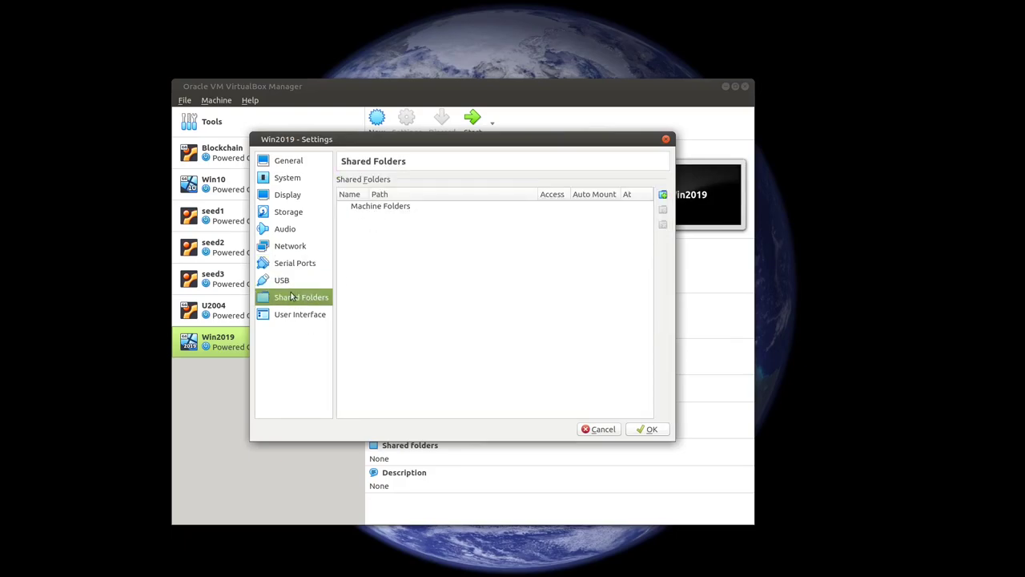
{"action": "left_click", "coordinate": [649, 430]}
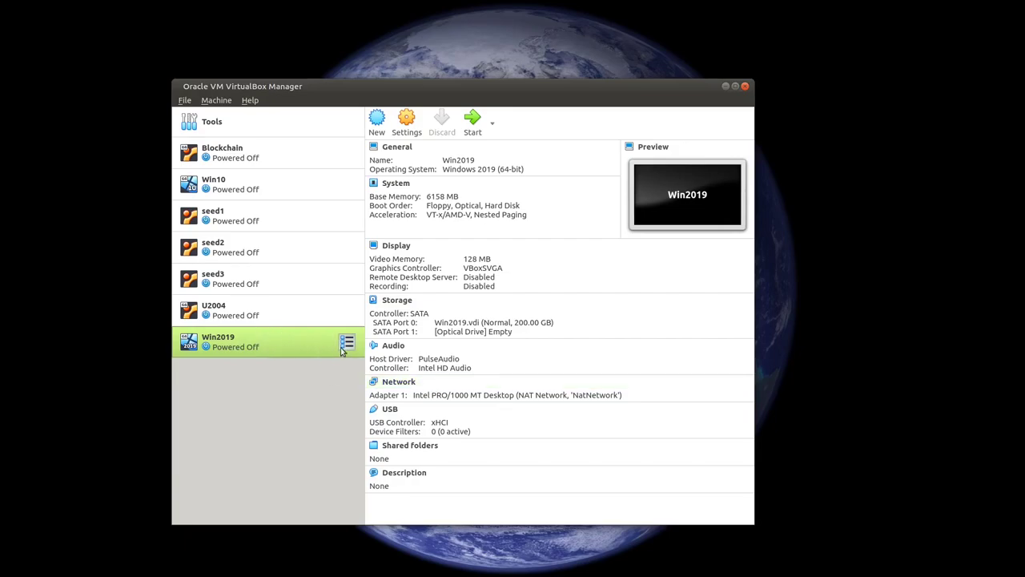
Step: Load the 17763 Windows Server evaluation ISO into Win2019's empty optical drive and save
{"action": "left_click", "coordinate": [401, 301]}
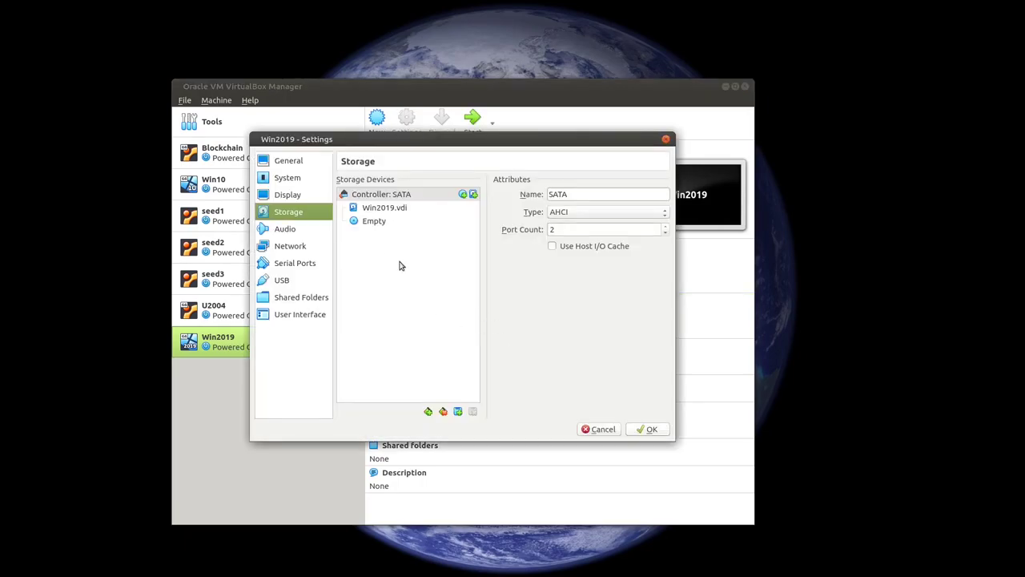
{"action": "left_click", "coordinate": [402, 265]}
{"action": "left_click", "coordinate": [374, 224]}
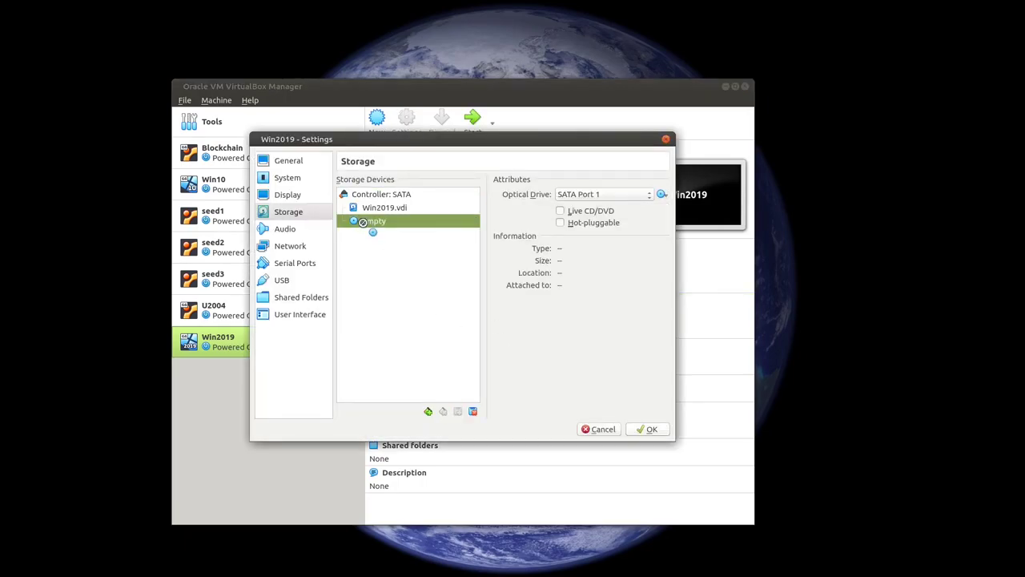
{"action": "left_click", "coordinate": [663, 195]}
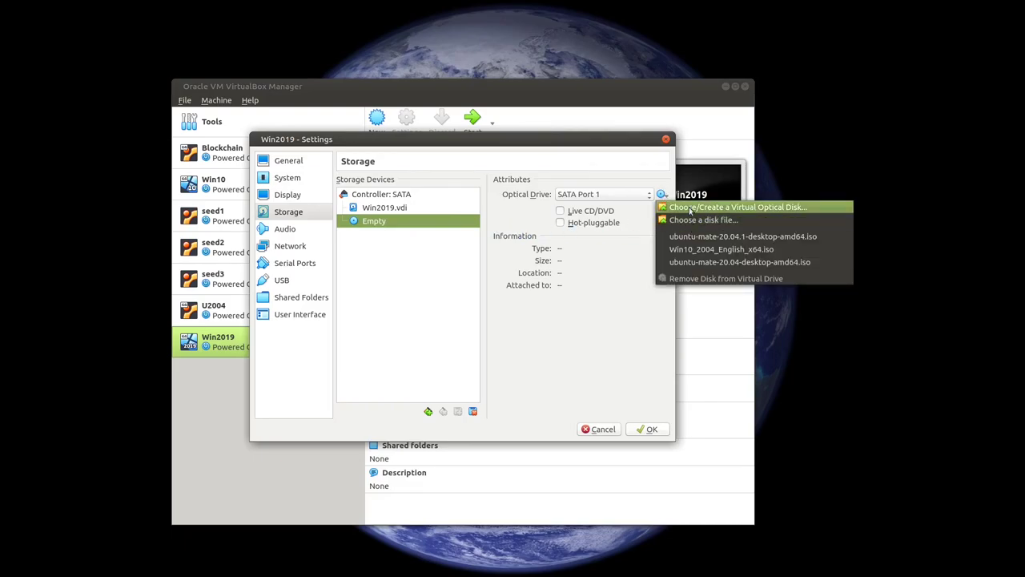
{"action": "left_click", "coordinate": [687, 221]}
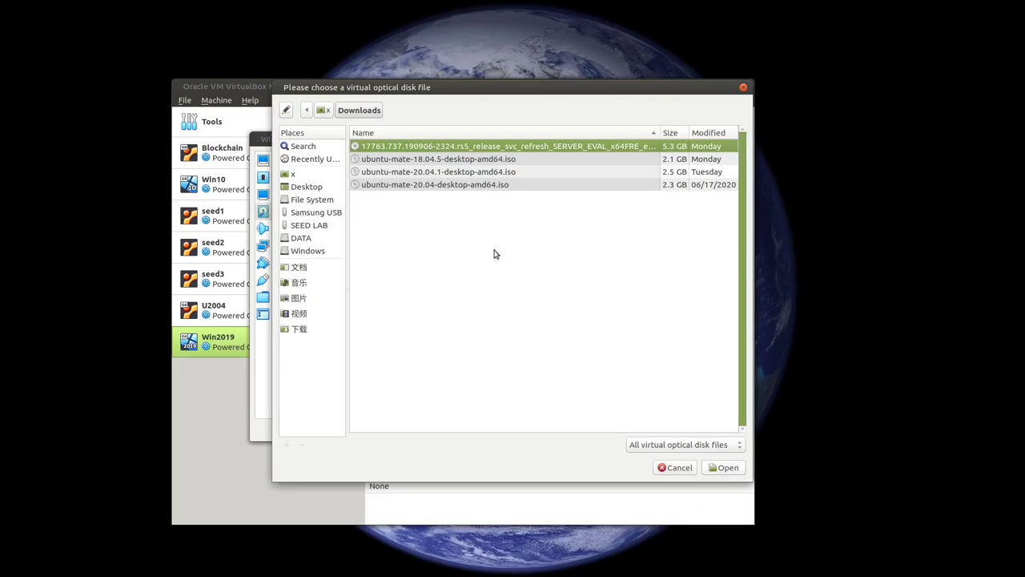
{"action": "left_click", "coordinate": [725, 467]}
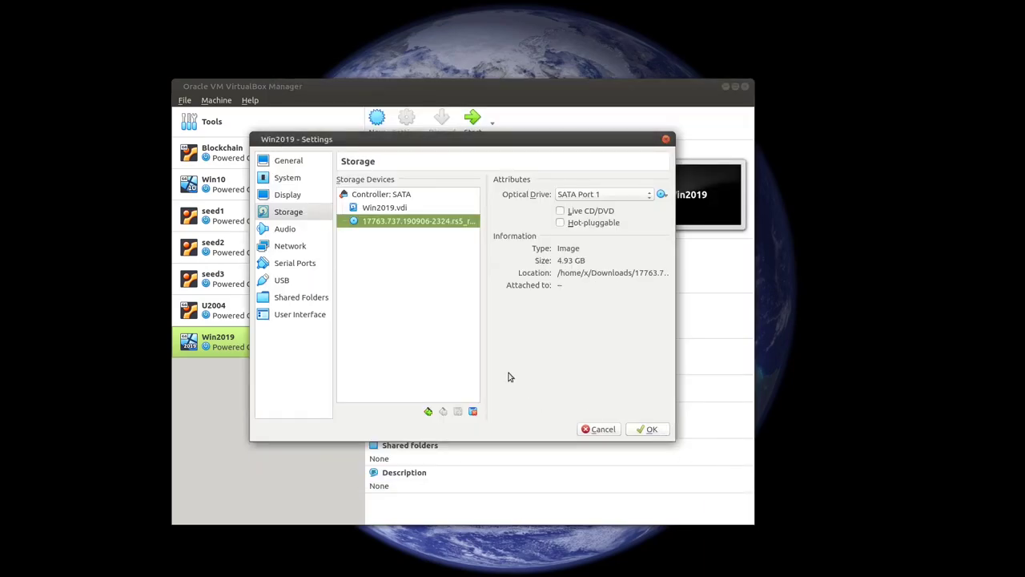
{"action": "left_click", "coordinate": [648, 428]}
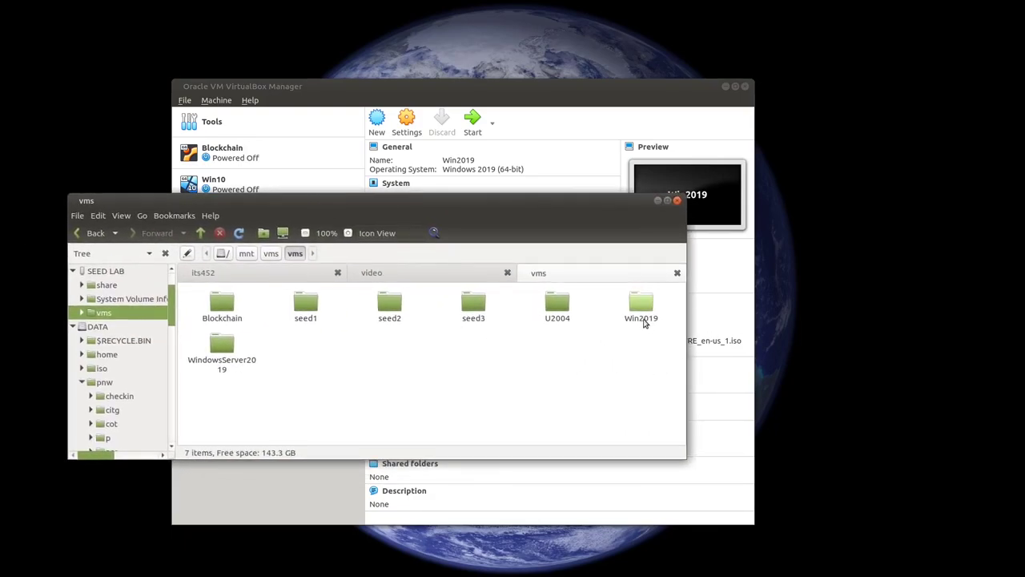
Step: Permanently delete the WindowsServer2019 folder from vms with Shift+Delete, then close Caja
{"action": "left_click", "coordinate": [646, 314]}
{"action": "left_click", "coordinate": [616, 355]}
{"action": "left_click", "coordinate": [222, 348]}
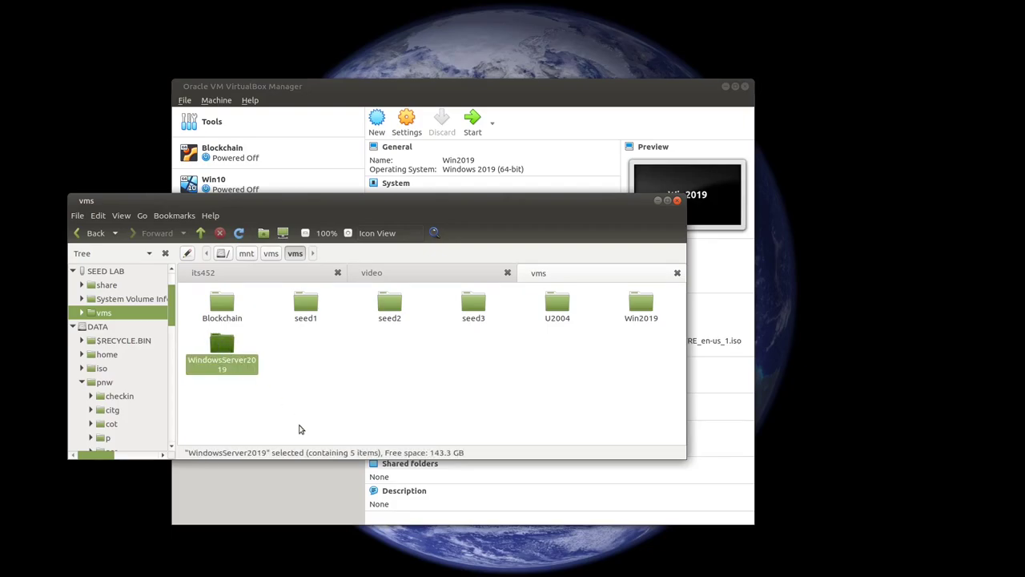
{"action": "key", "text": "shift+Delete"}
{"action": "key", "text": "Return"}
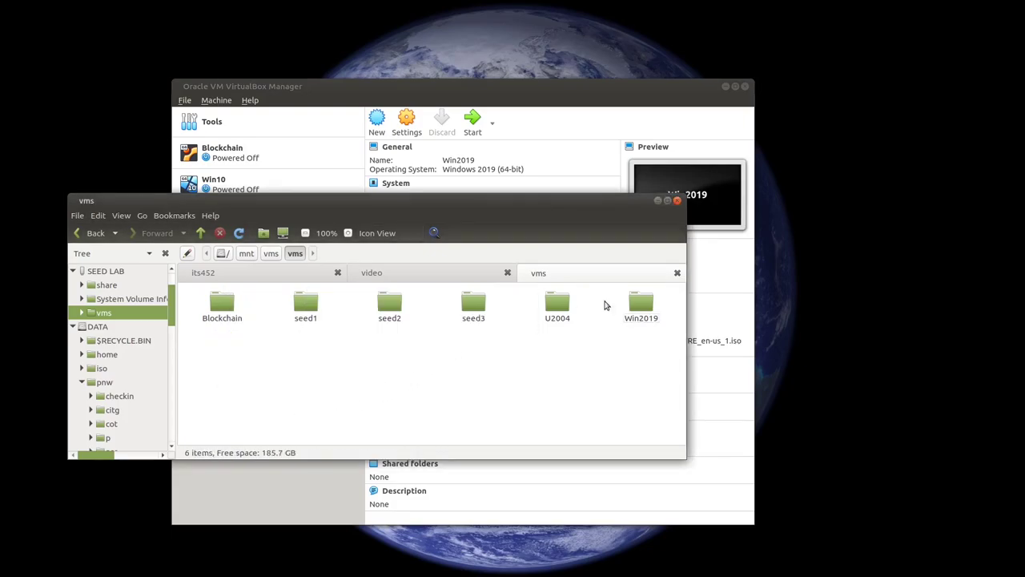
{"action": "left_click", "coordinate": [677, 202]}
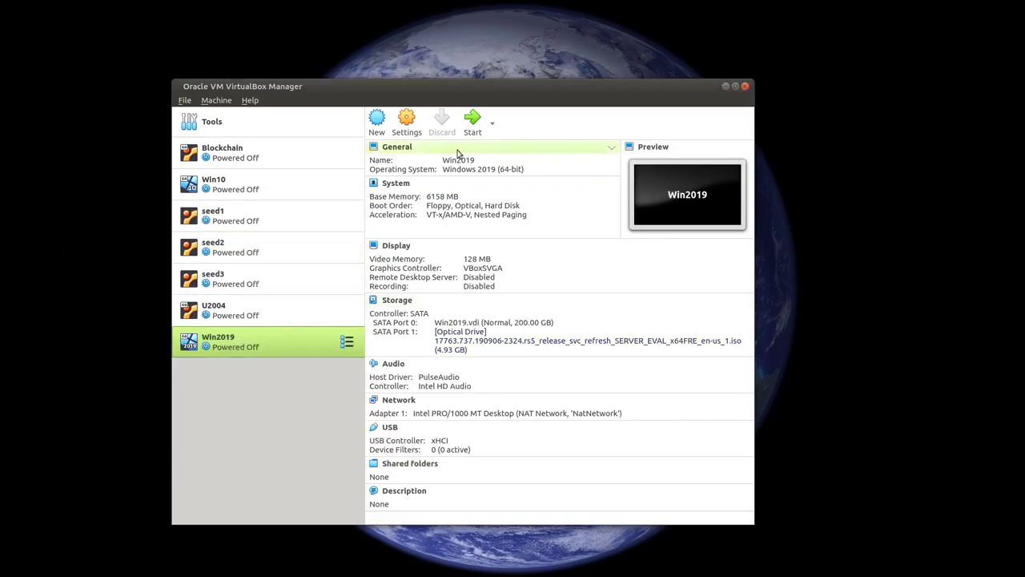
Step: Boot Win2019 from the Windows Server ISO and minimize the Manager window
{"action": "left_click", "coordinate": [471, 120]}
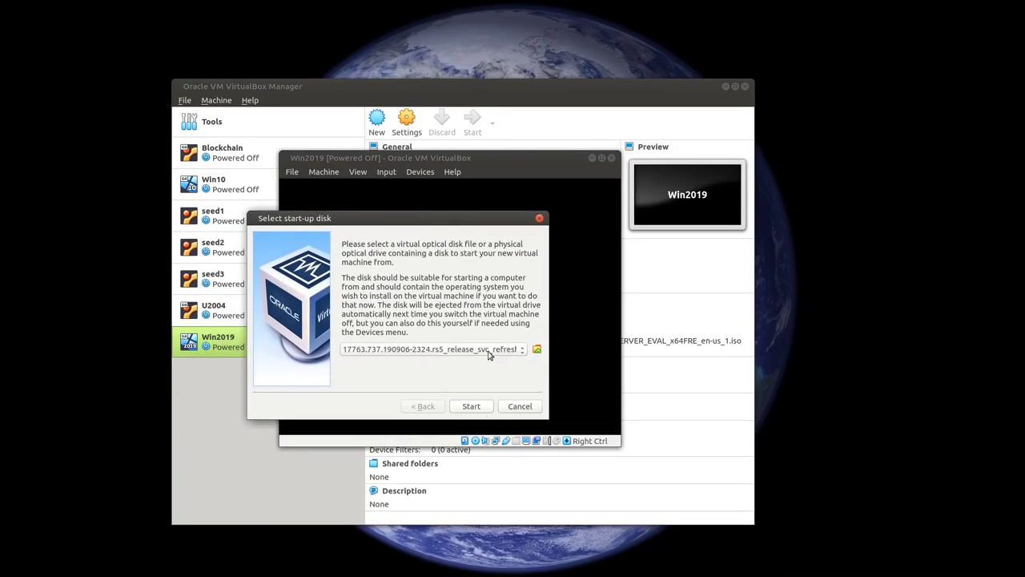
{"action": "left_click", "coordinate": [469, 407]}
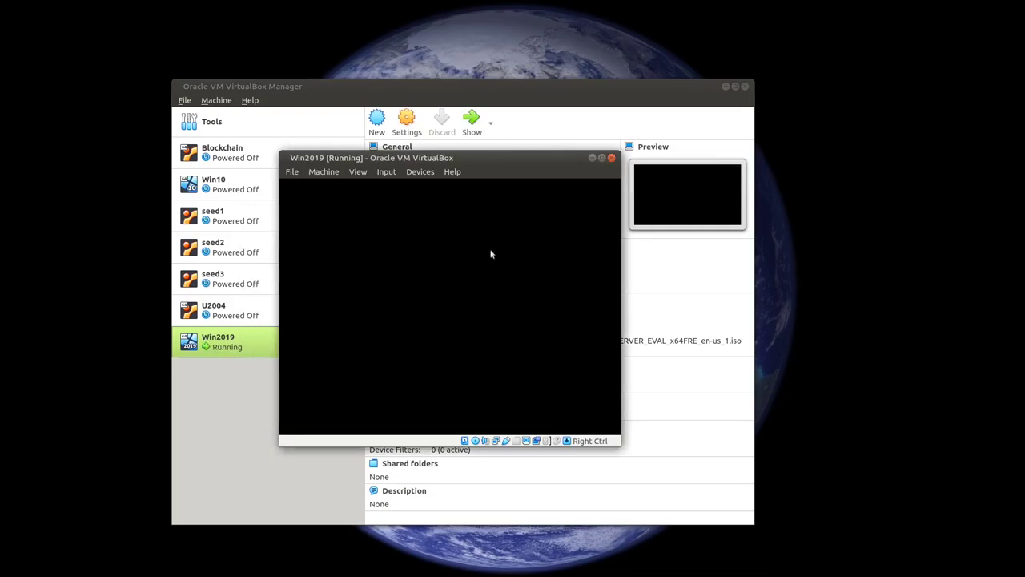
{"action": "left_click", "coordinate": [726, 85]}
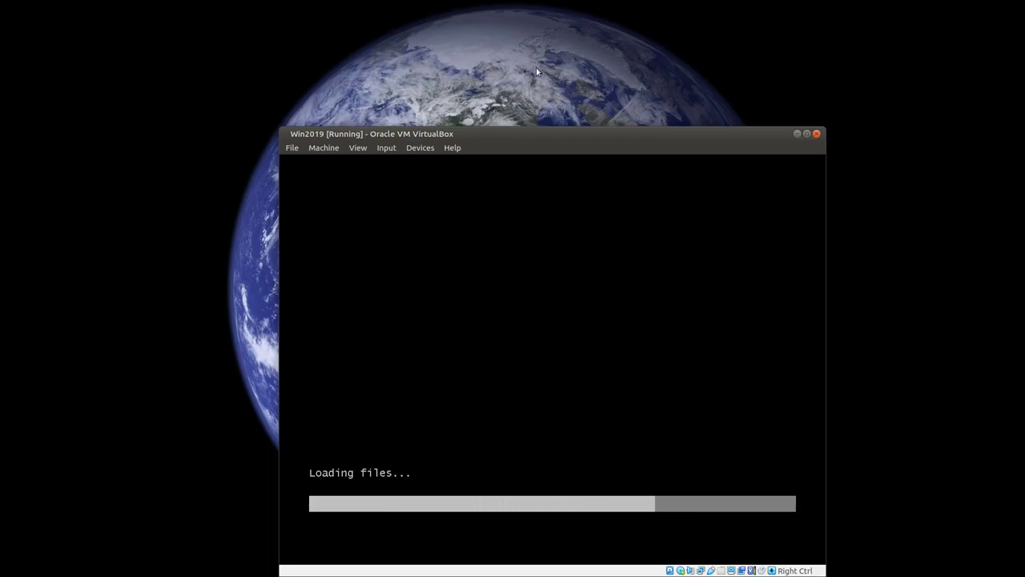
Step: Keep English (United States), start Install now, and select Standard Evaluation (Desktop Experience)
{"action": "left_click_drag", "start_coordinate": [526, 141], "coordinate": [493, 80]}
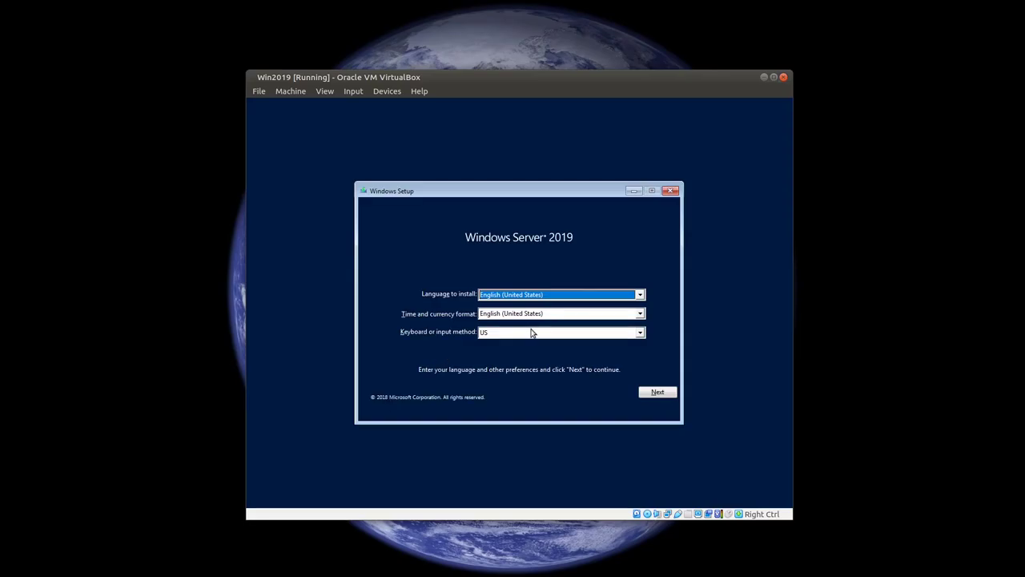
{"action": "left_click", "coordinate": [657, 393]}
{"action": "left_click", "coordinate": [667, 392]}
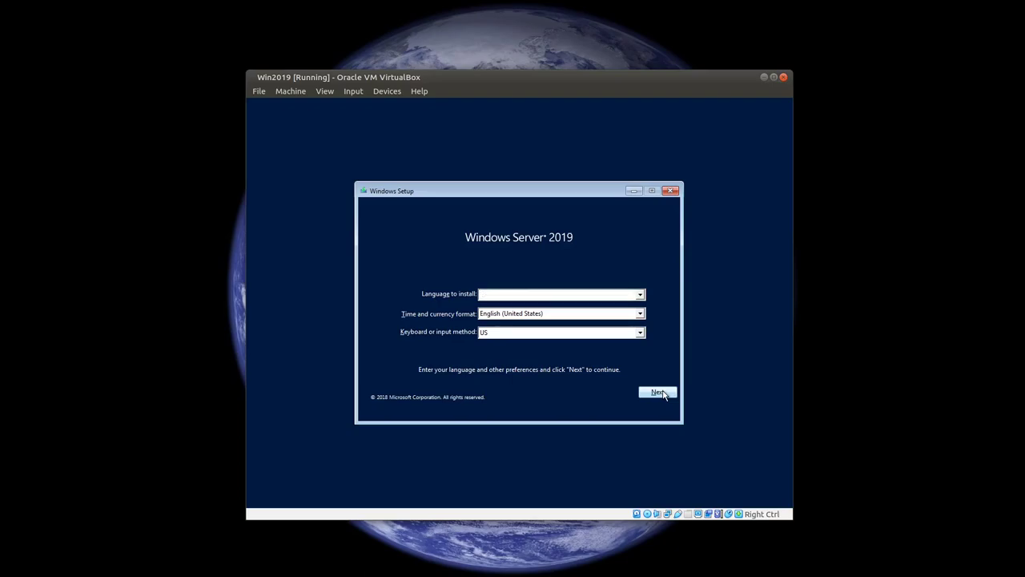
{"action": "left_click", "coordinate": [504, 308]}
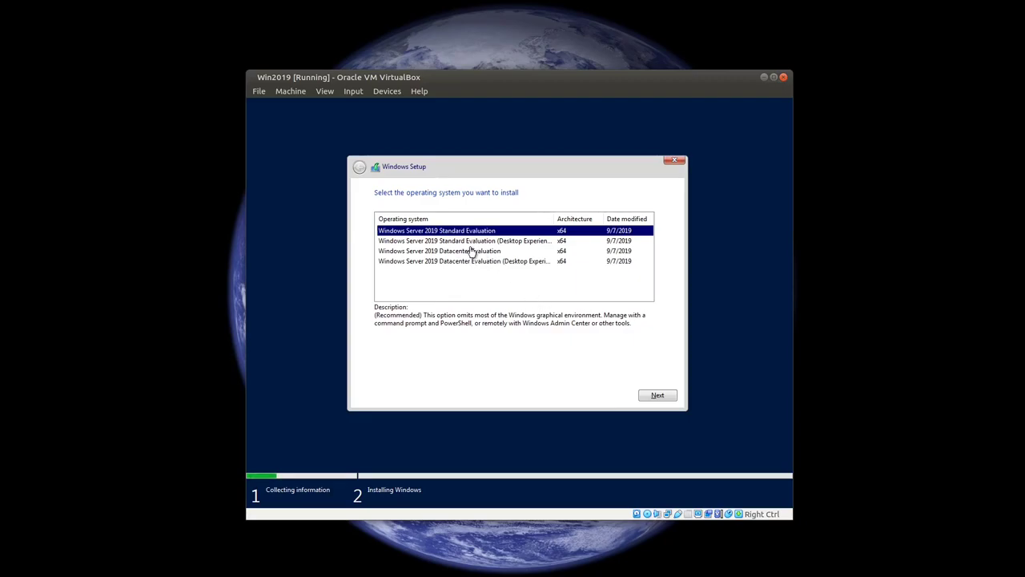
{"action": "left_click", "coordinate": [472, 242]}
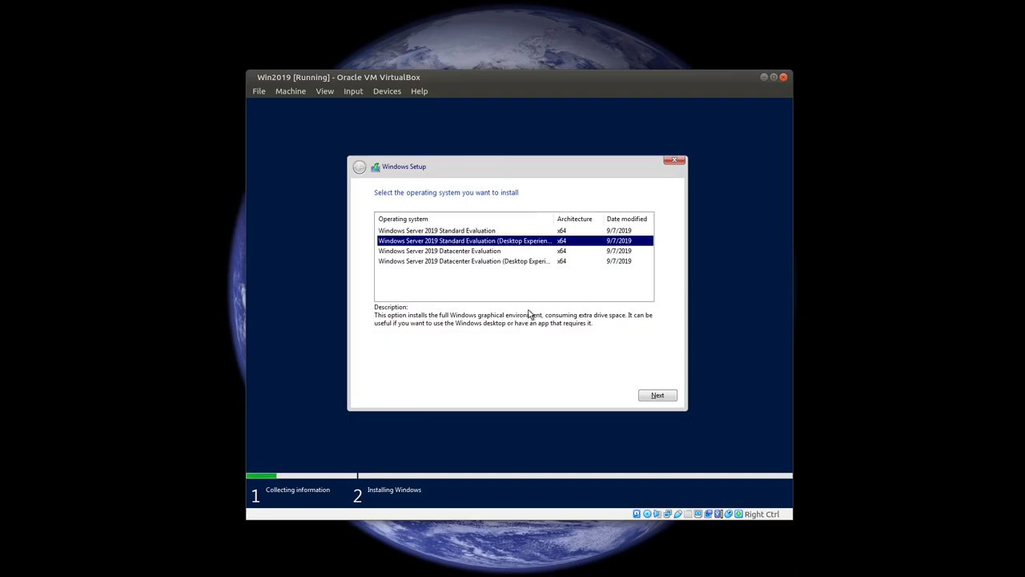
Step: Choose Datacenter Evaluation (Desktop Experience), accept the license terms, and pick Custom: Install Windows only
{"action": "left_click", "coordinate": [485, 264]}
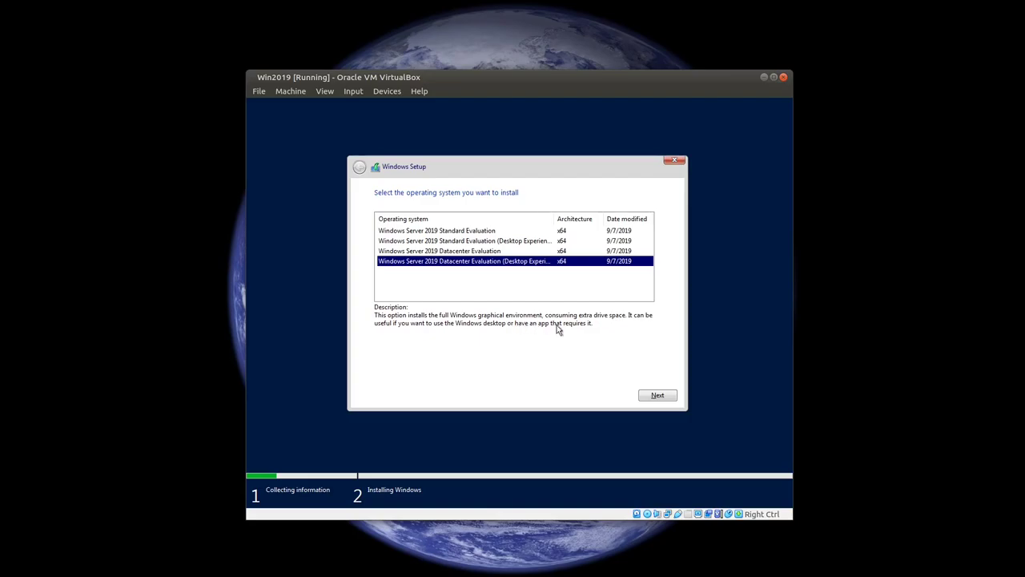
{"action": "left_click", "coordinate": [478, 241]}
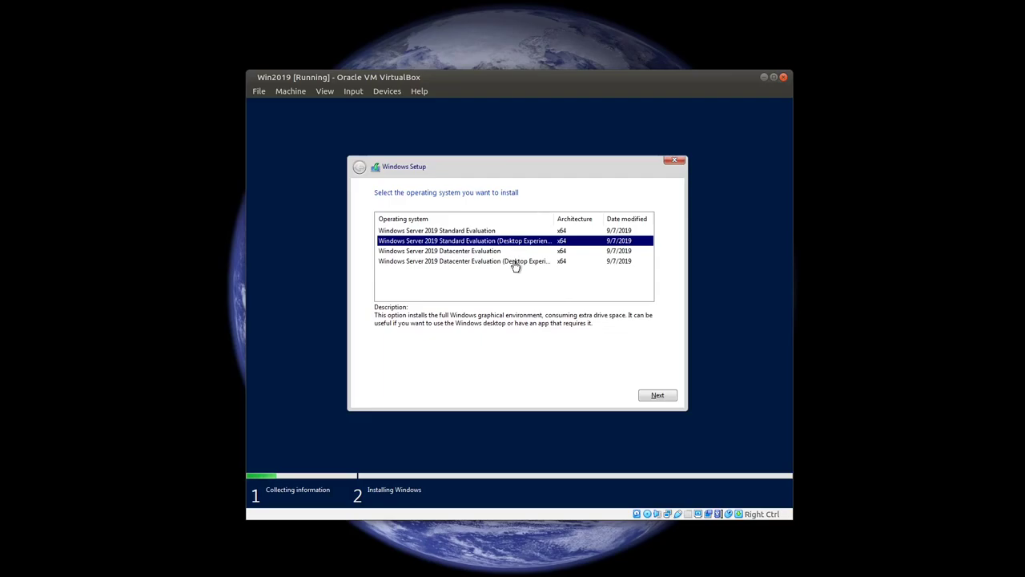
{"action": "left_click", "coordinate": [516, 263]}
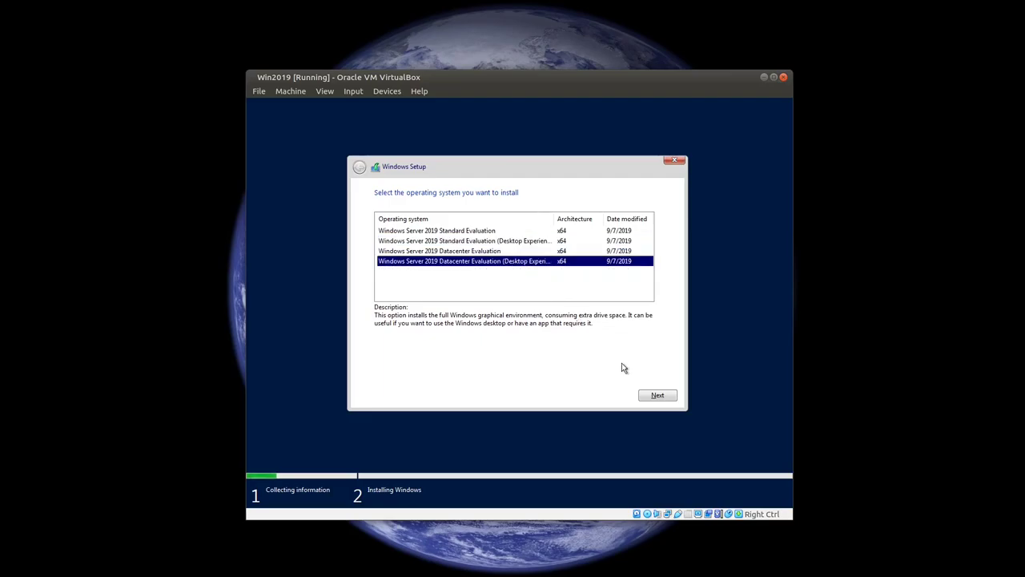
{"action": "left_click", "coordinate": [654, 394]}
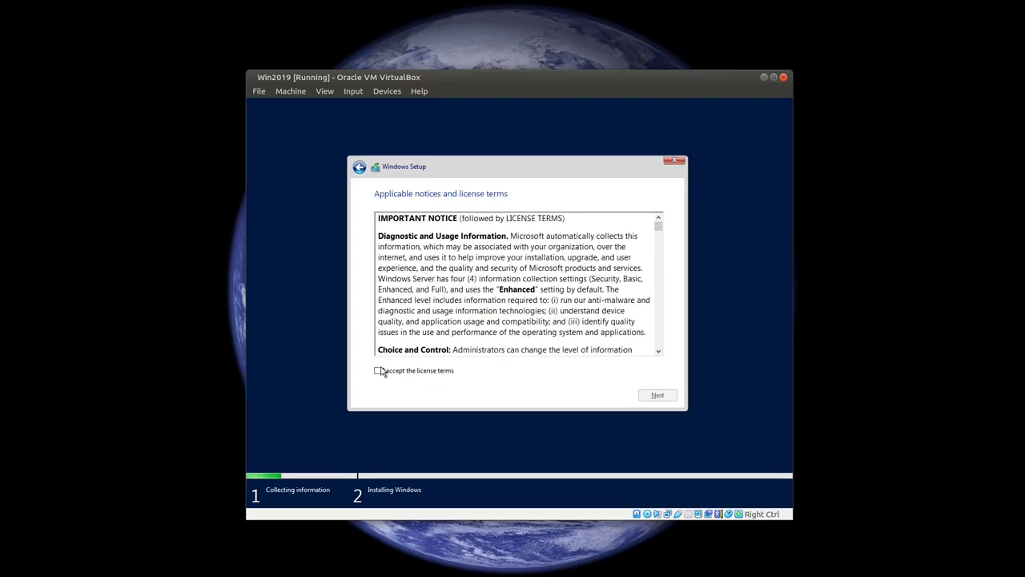
{"action": "left_click", "coordinate": [381, 371]}
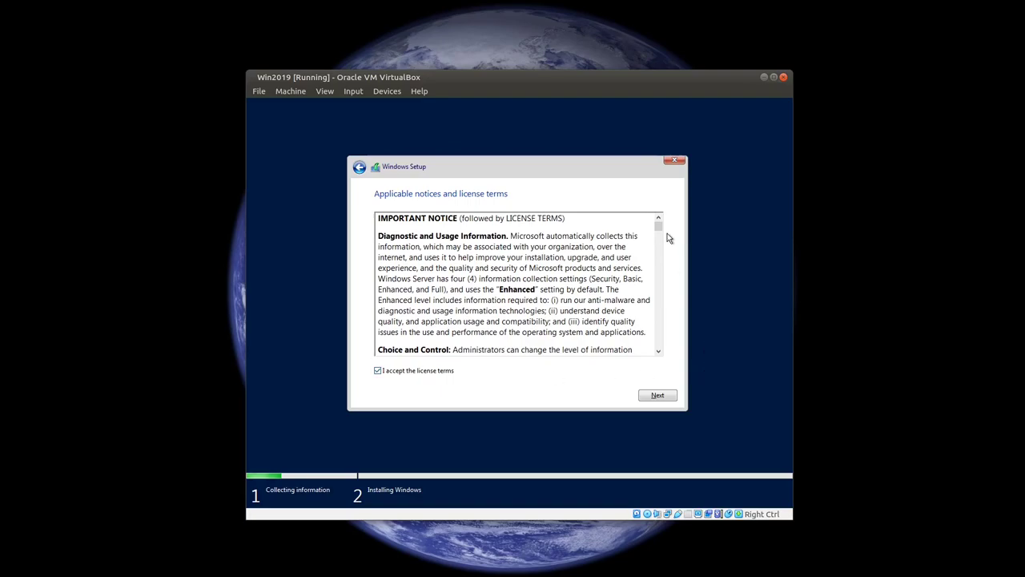
{"action": "left_click", "coordinate": [657, 395]}
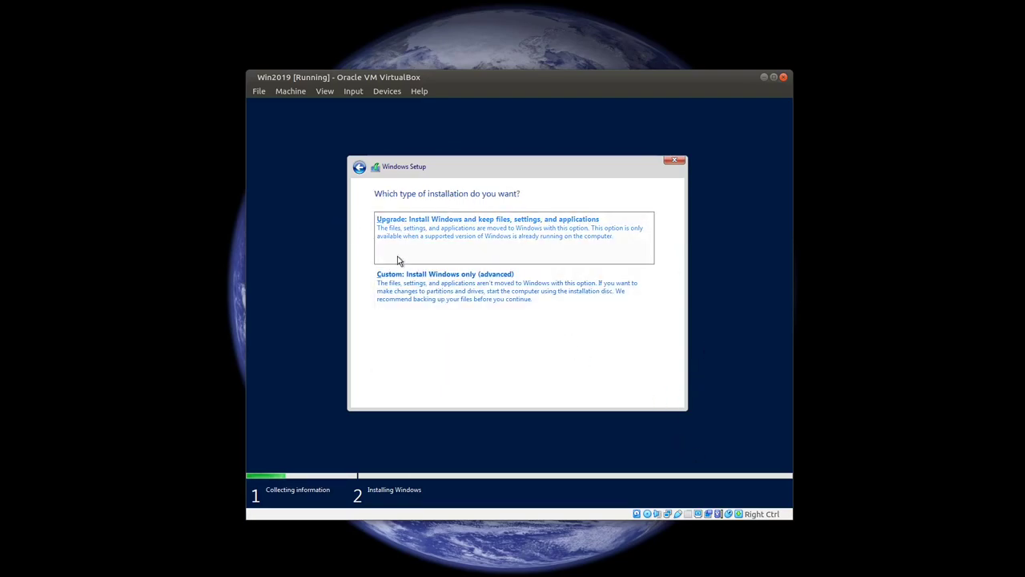
{"action": "left_click", "coordinate": [426, 279]}
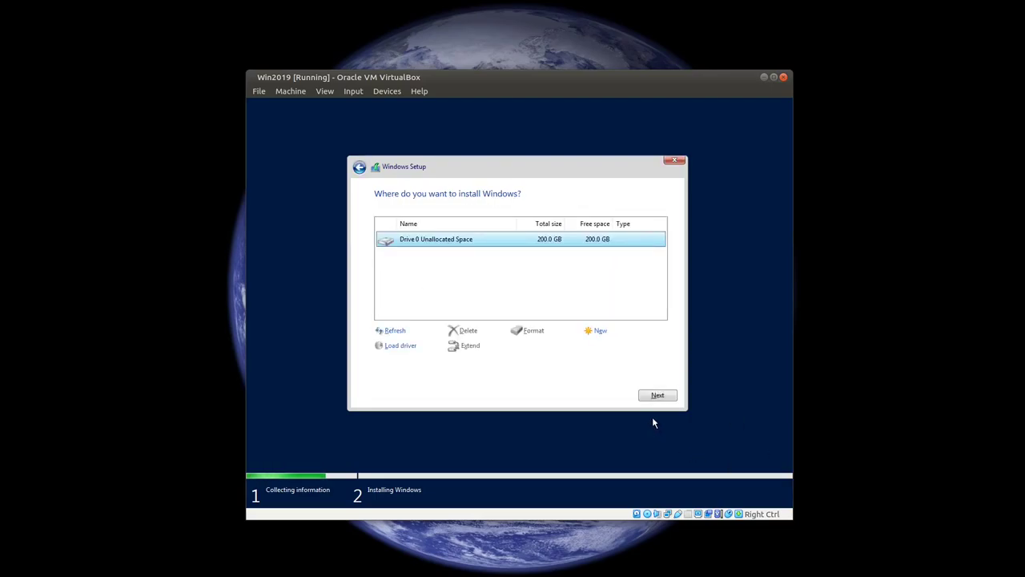
Step: Install Windows Server onto Drive 0's 200 GB unallocated space
{"action": "left_click", "coordinate": [652, 395]}
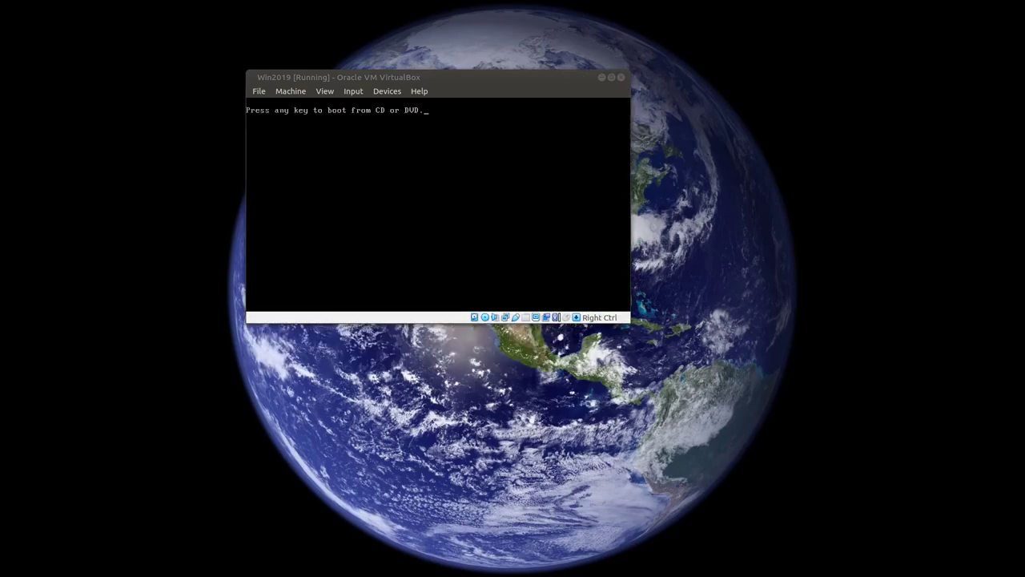
Step: Remove the installation disc from the VM's virtual optical drive so Windows boots from disk
{"action": "left_click", "coordinate": [388, 93]}
{"action": "mouse_move", "coordinate": [418, 118]}
{"action": "mouse_move", "coordinate": [441, 104]}
{"action": "left_click", "coordinate": [615, 189]}
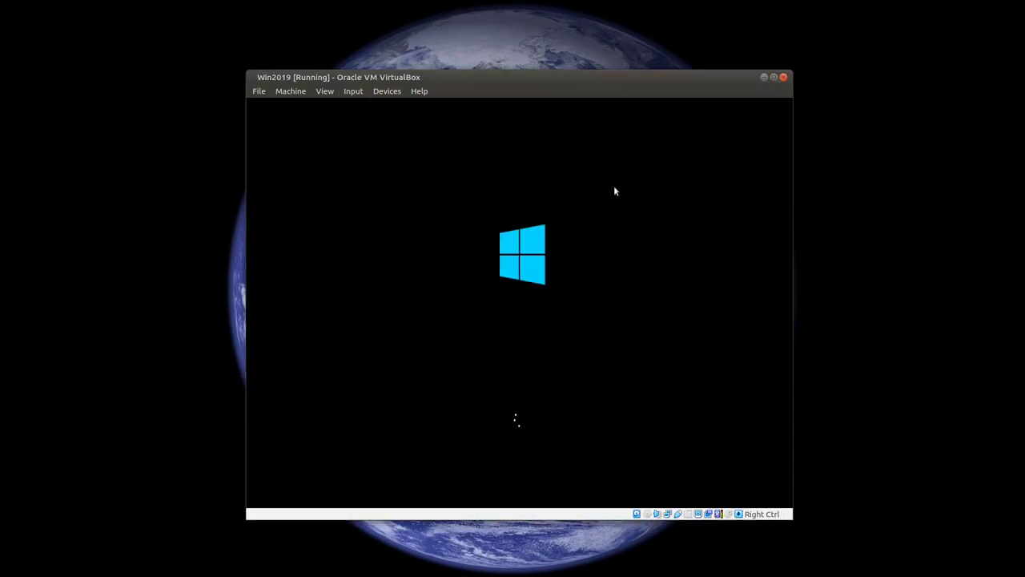
{"action": "left_click", "coordinate": [383, 93]}
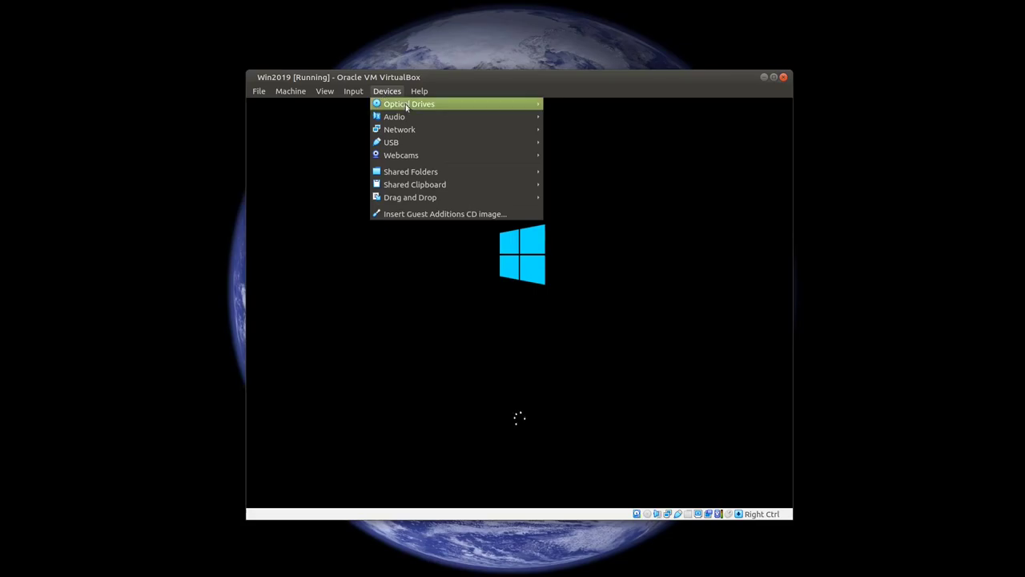
{"action": "mouse_move", "coordinate": [410, 110]}
{"action": "left_click", "coordinate": [459, 82]}
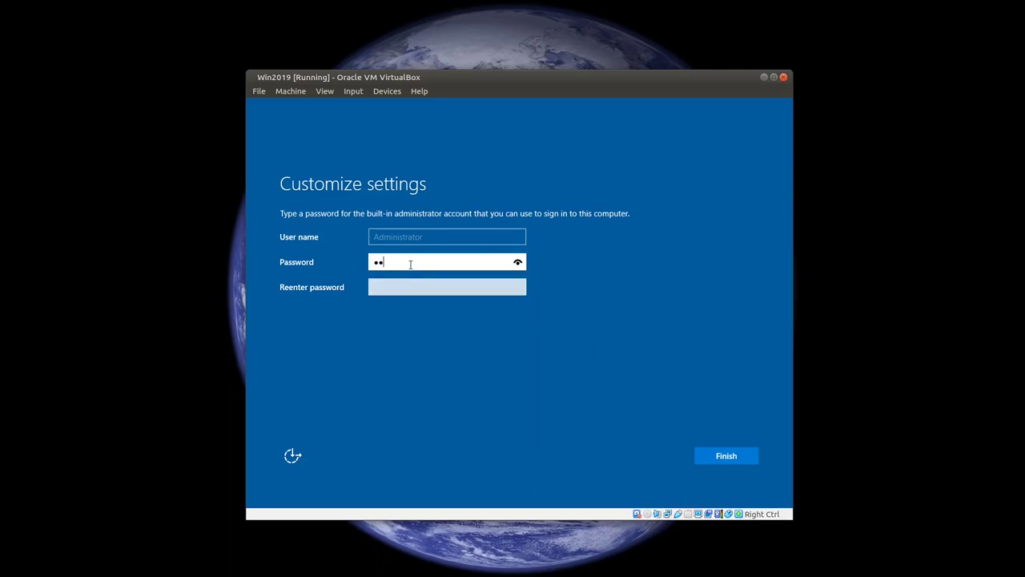
Step: Complete the Administrator password, re-enter it to confirm, and finish Windows setup
{"action": "type", "text": "d"}
{"action": "key", "text": "Tab"}
{"action": "type", "text": "P"}
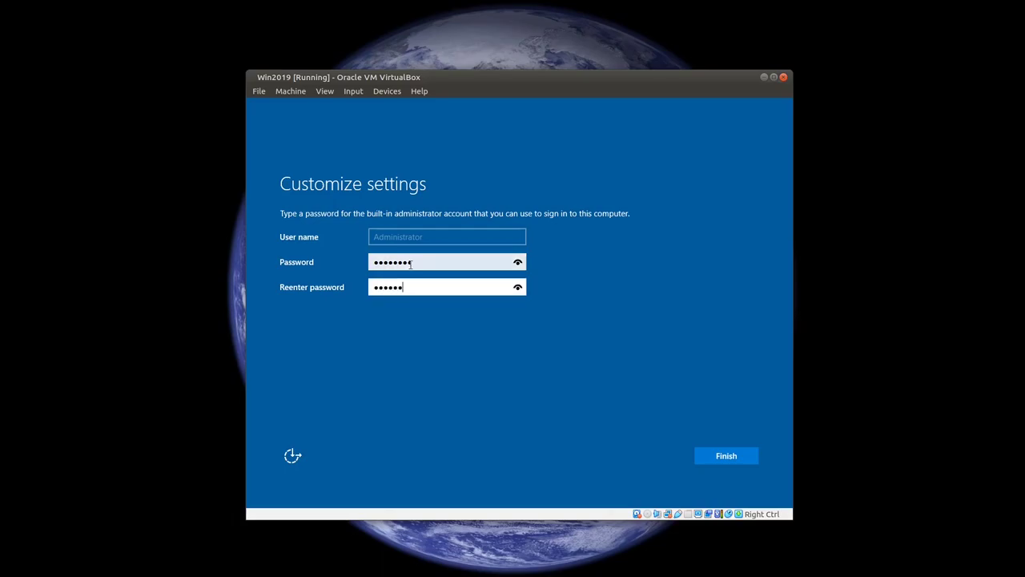
{"action": "key", "text": "Return"}
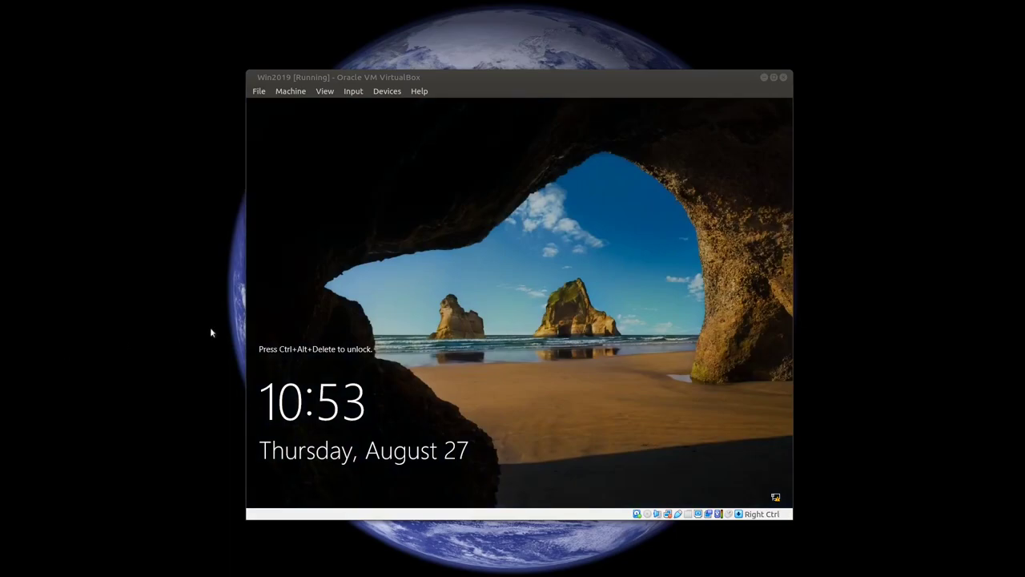
Step: Send Ctrl-Alt-Del to the VM through Input > Keyboard > Insert Ctrl-Alt-Del
{"action": "left_click", "coordinate": [350, 93]}
{"action": "left_click", "coordinate": [354, 93]}
{"action": "left_click", "coordinate": [383, 94]}
{"action": "mouse_move", "coordinate": [355, 92]}
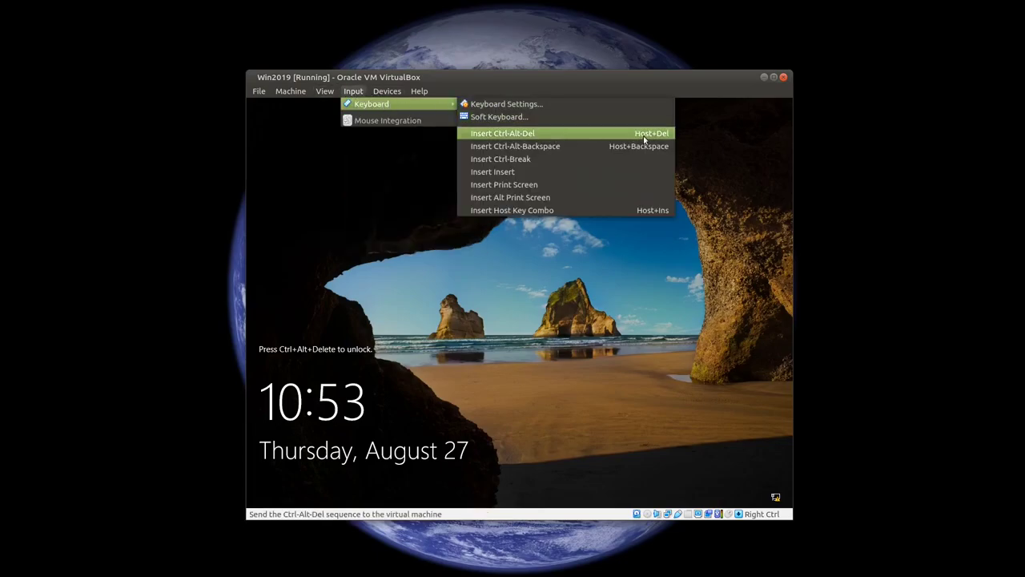
{"action": "left_click", "coordinate": [545, 133]}
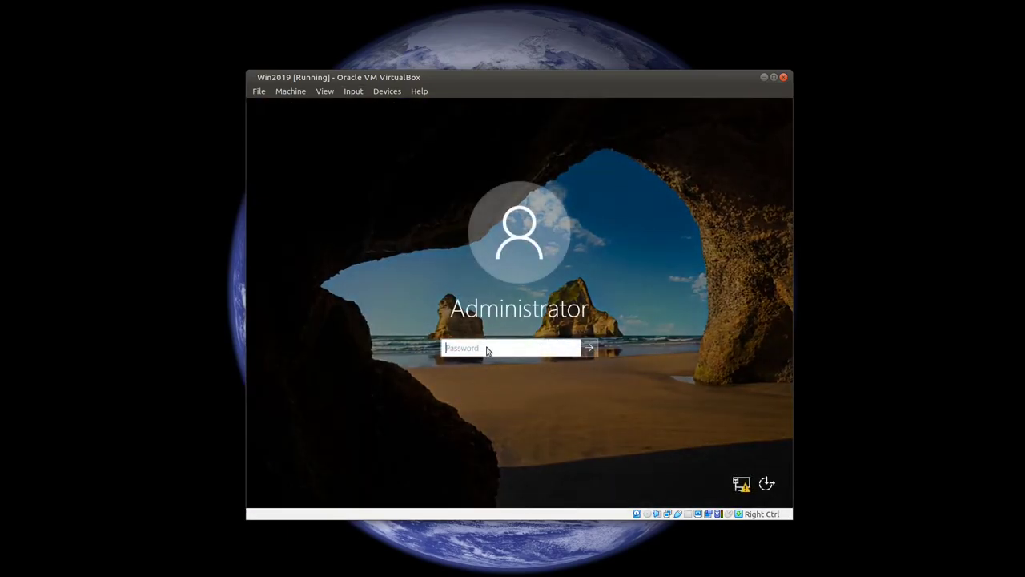
Step: Sign in as Administrator with the account password
{"action": "left_click", "coordinate": [487, 350]}
{"action": "type", "text": "P@ssw0rd"}
{"action": "key", "text": "Return"}
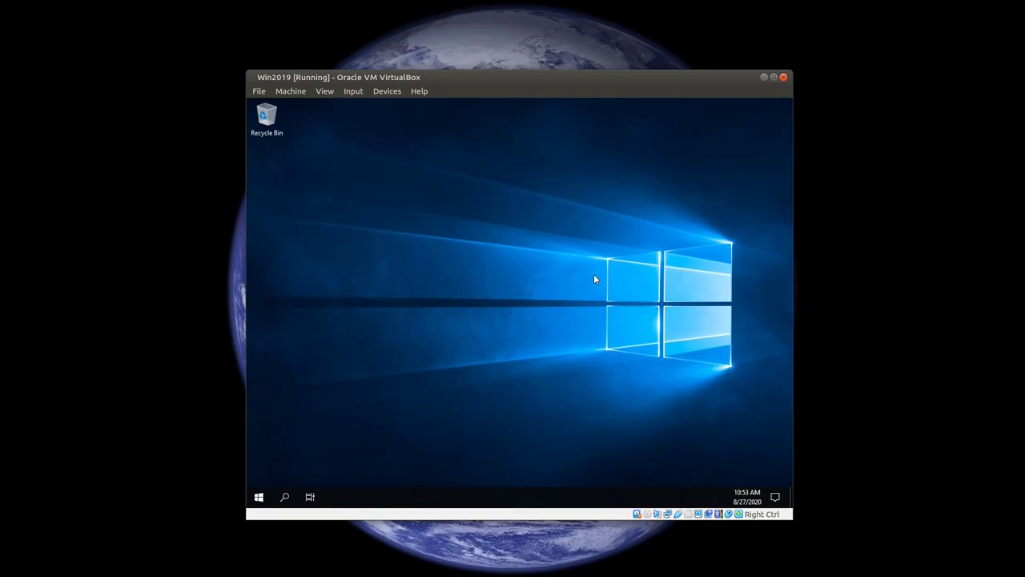
Step: Insert the Guest Additions CD image and run VBoxWindowsAdditions.exe from the AutoPlay notice
{"action": "right_click", "coordinate": [411, 248]}
{"action": "left_click", "coordinate": [386, 329]}
{"action": "left_click", "coordinate": [378, 94]}
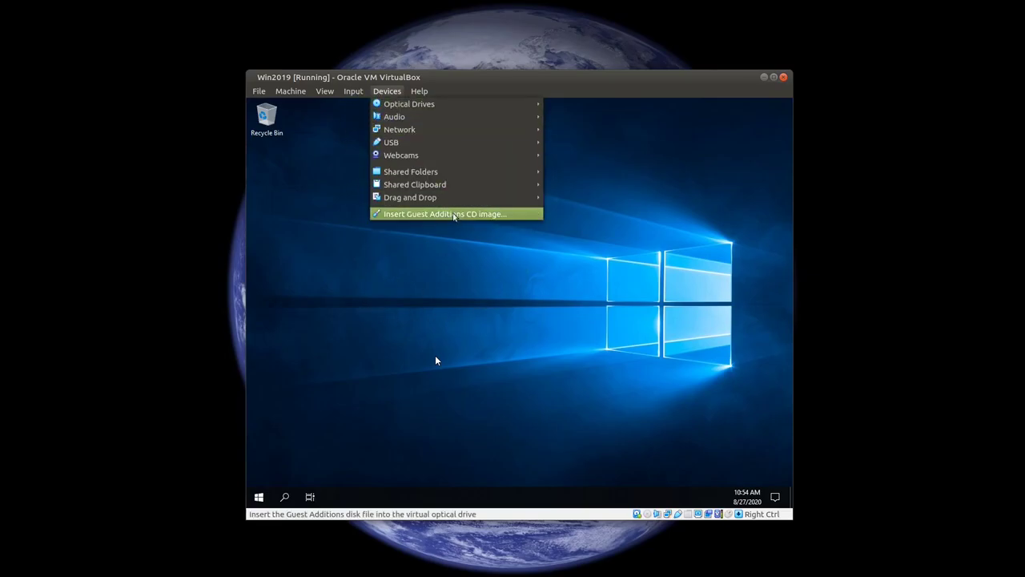
{"action": "left_click", "coordinate": [455, 215]}
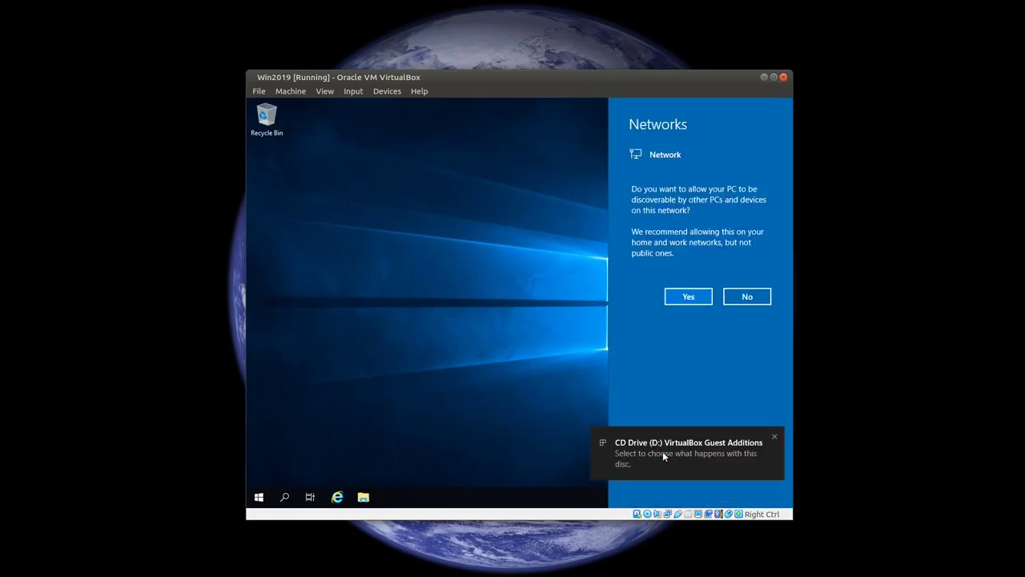
{"action": "left_click", "coordinate": [663, 454]}
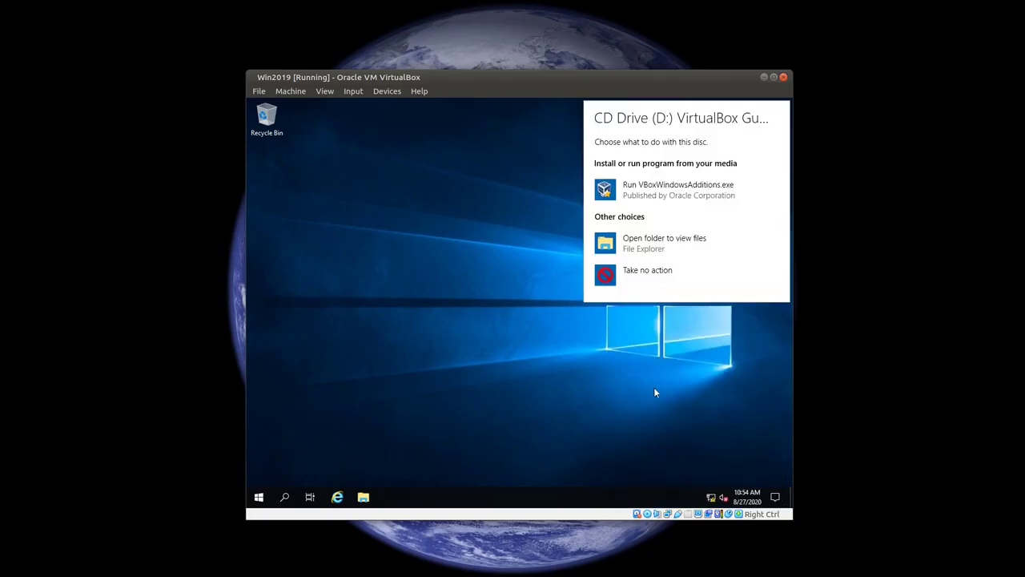
{"action": "left_click", "coordinate": [652, 197]}
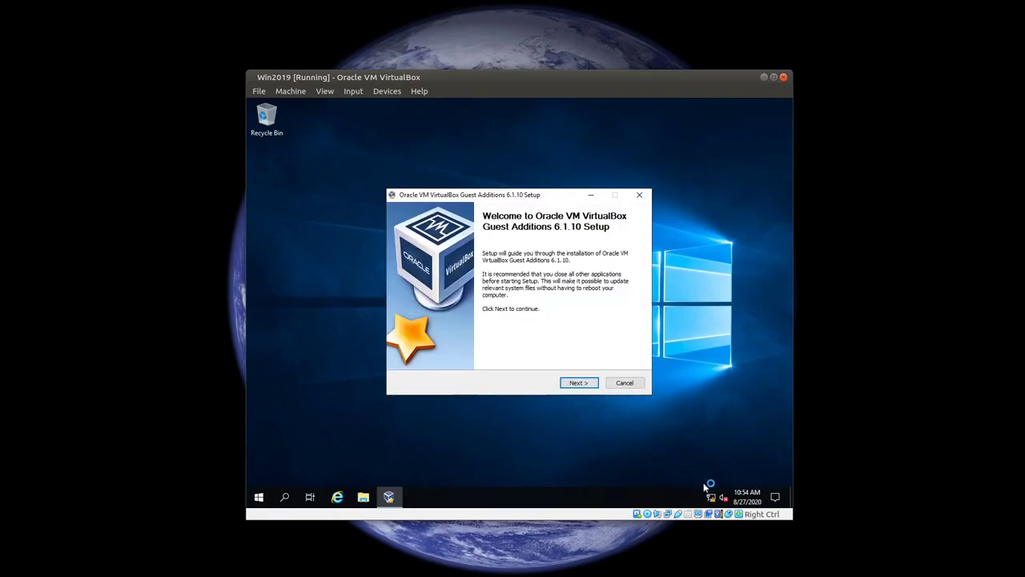
Step: Install Guest Additions 6.1.10 to the default location, approving the Oracle driver
{"action": "left_click", "coordinate": [579, 383]}
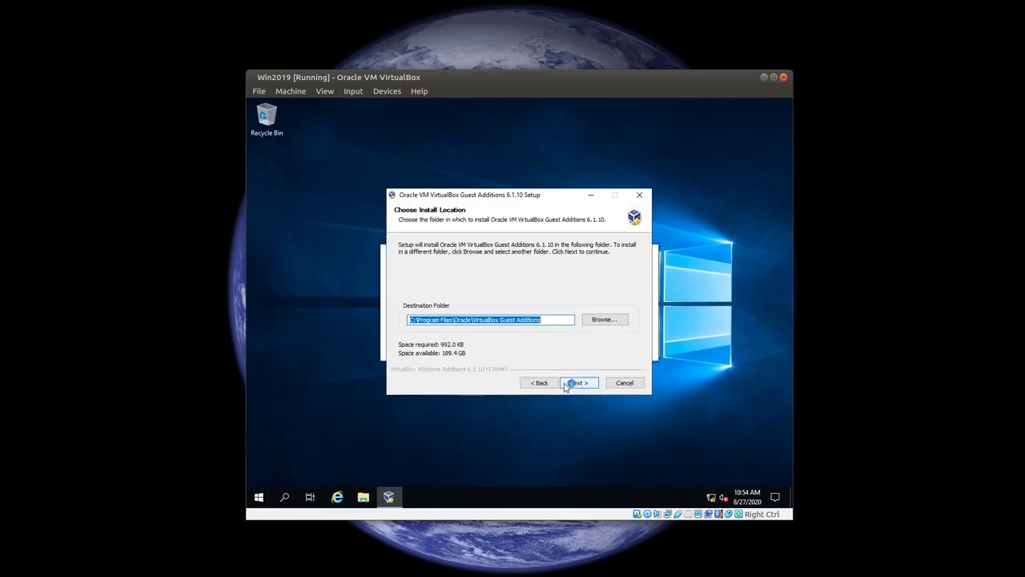
{"action": "left_click", "coordinate": [589, 383]}
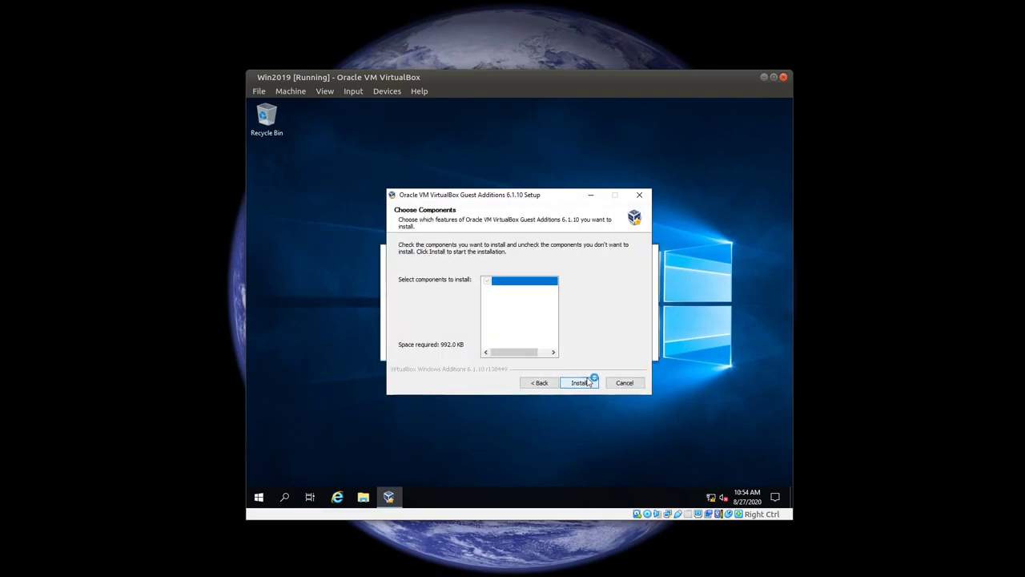
{"action": "left_click", "coordinate": [588, 384]}
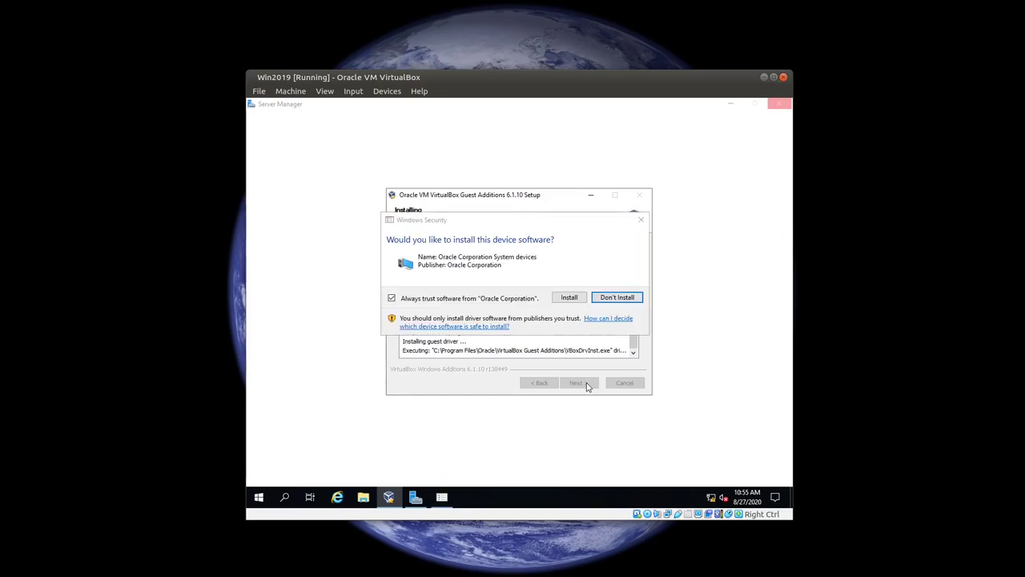
{"action": "left_click", "coordinate": [573, 303]}
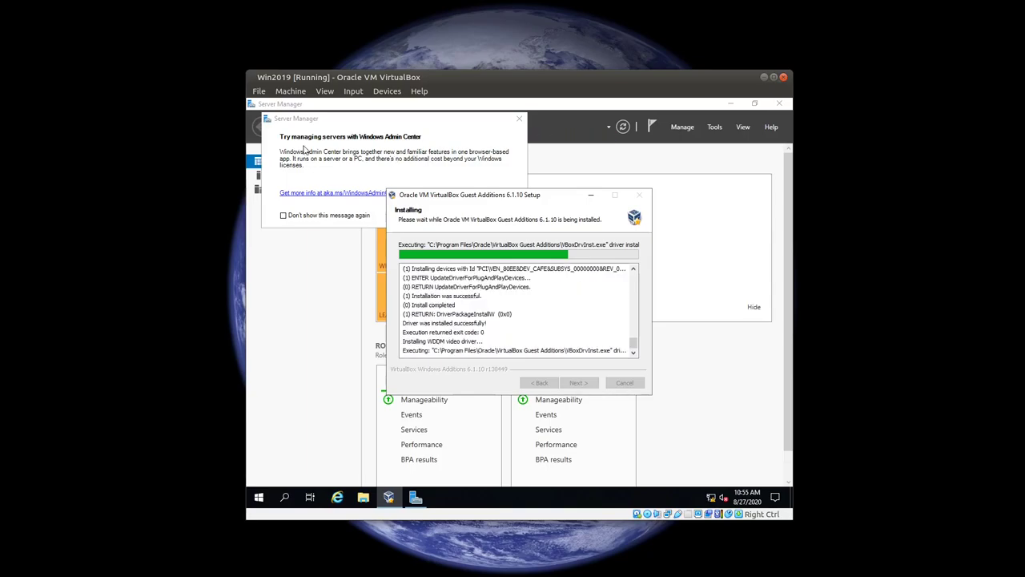
Step: Dismiss the Windows Admin Center message with Don't show again and close Server Manager
{"action": "left_click", "coordinate": [448, 144]}
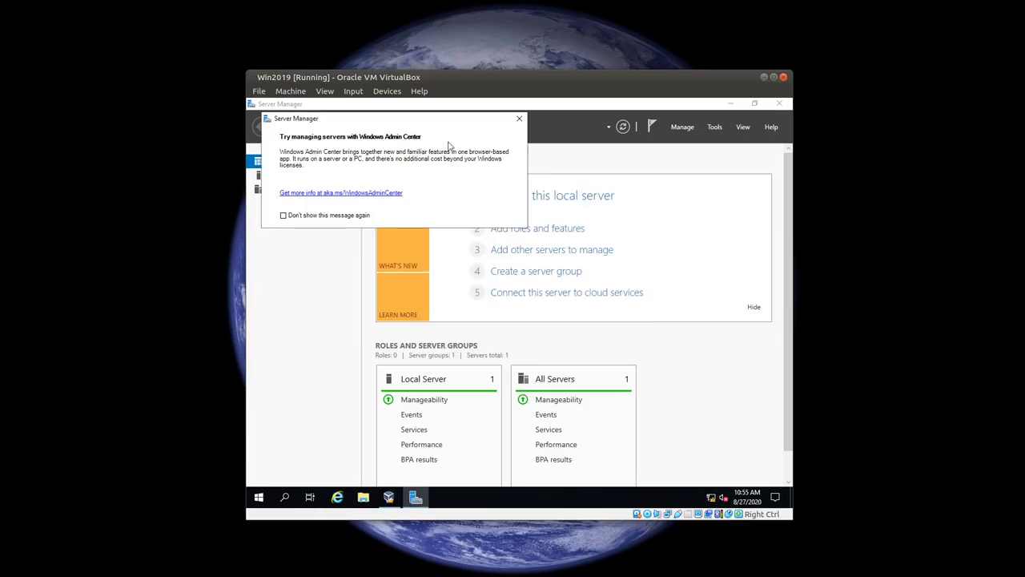
{"action": "left_click", "coordinate": [284, 216]}
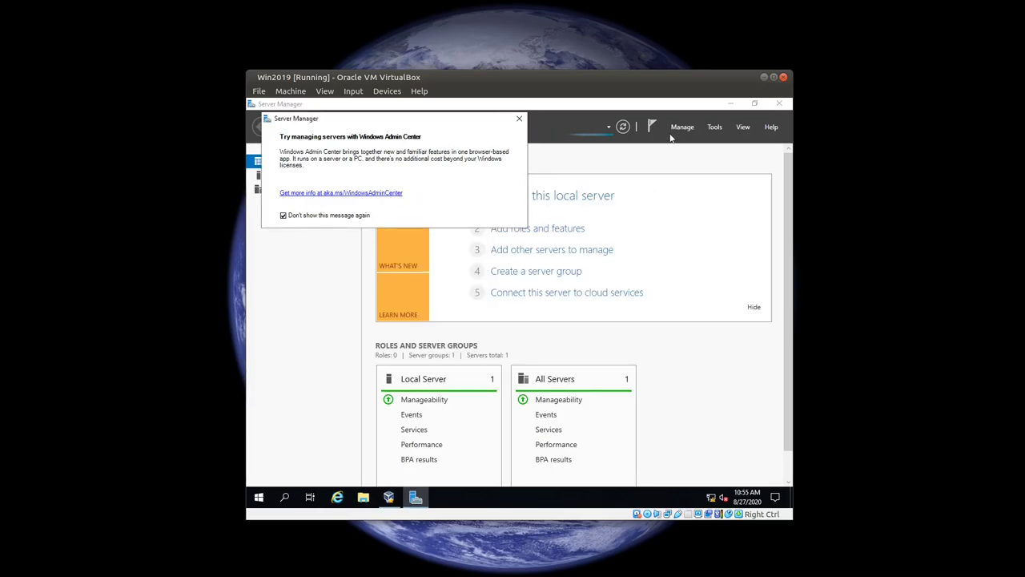
{"action": "left_click", "coordinate": [519, 119]}
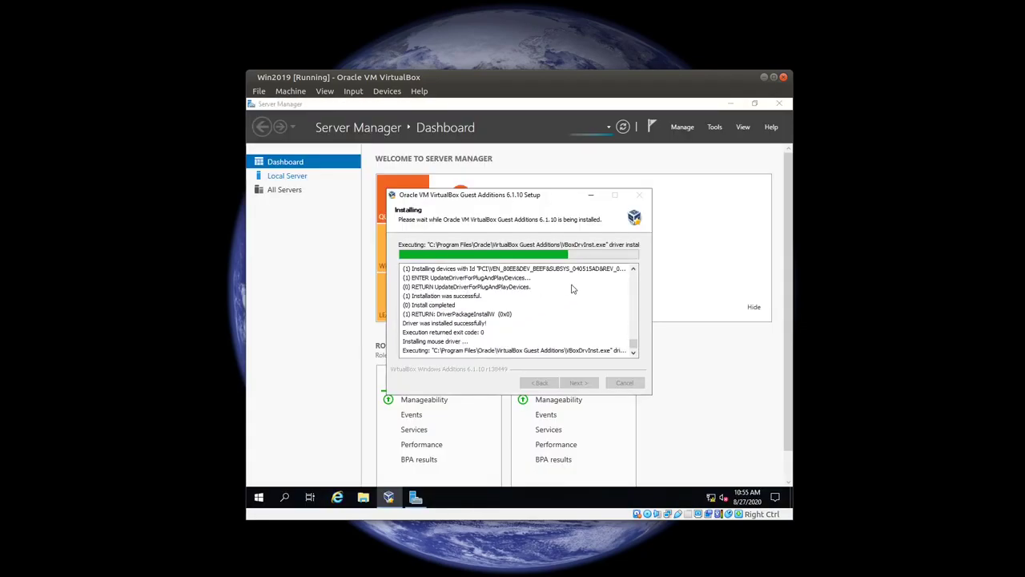
{"action": "left_click", "coordinate": [779, 104]}
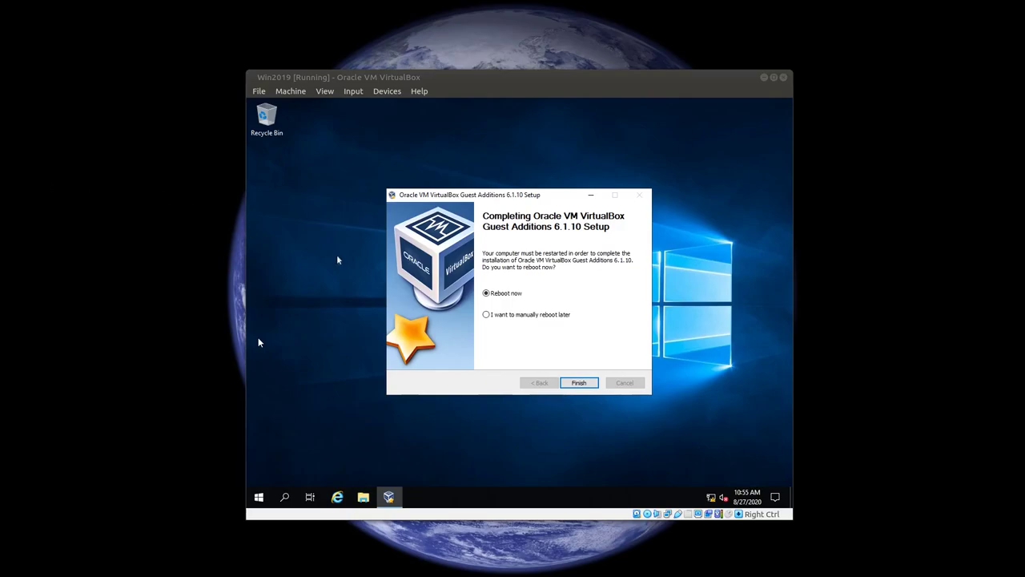
Step: Reboot the VM from the wizard and remove the Guest Additions disc from the optical drive
{"action": "left_click", "coordinate": [593, 303]}
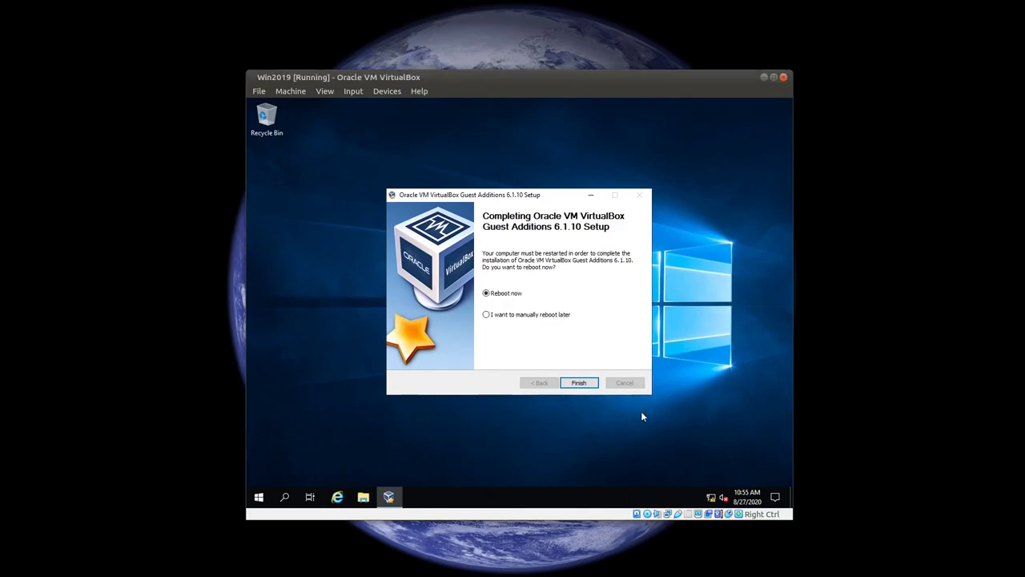
{"action": "left_click", "coordinate": [580, 383]}
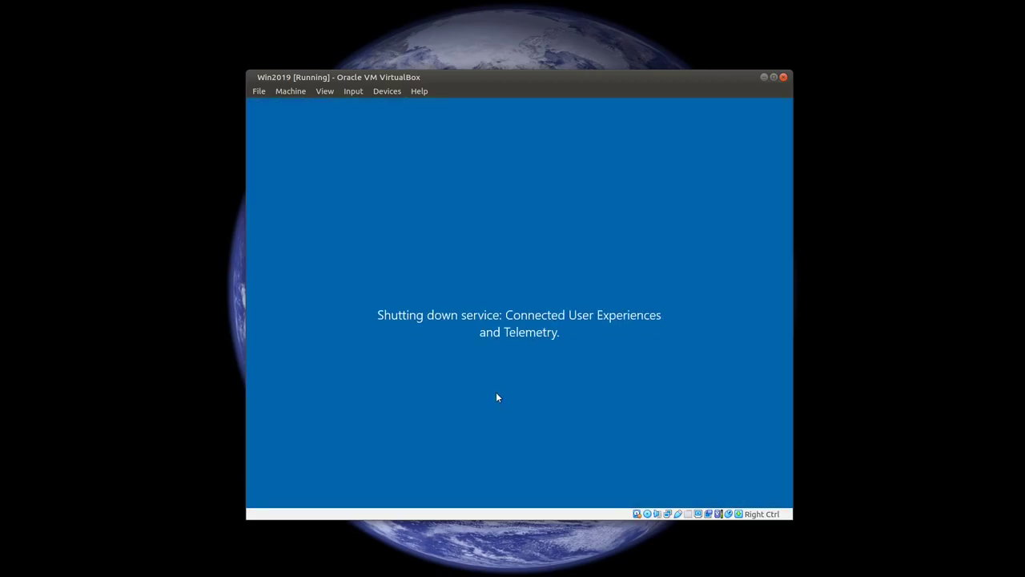
{"action": "left_click", "coordinate": [392, 95]}
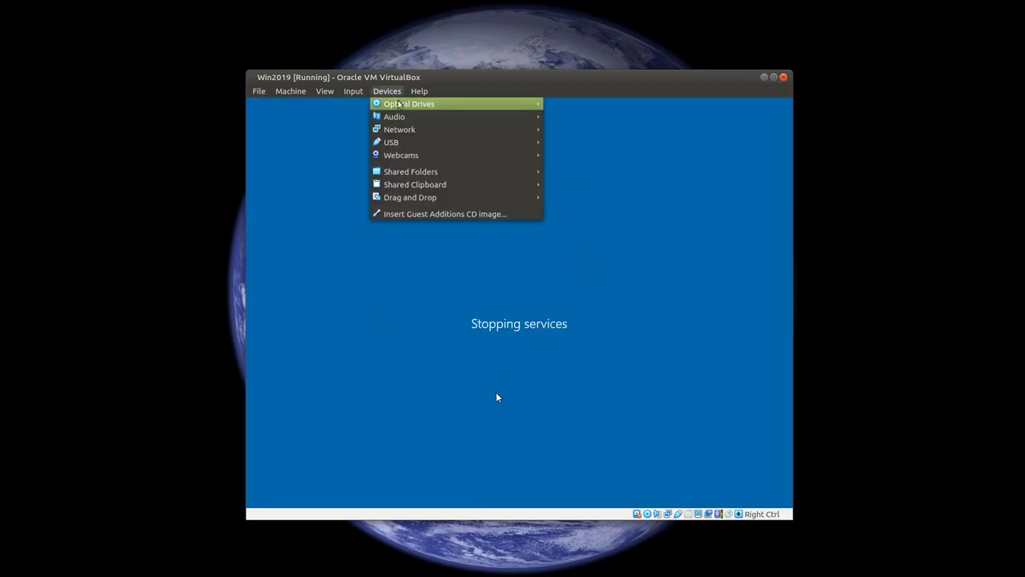
{"action": "mouse_move", "coordinate": [404, 104]}
{"action": "left_click", "coordinate": [588, 189]}
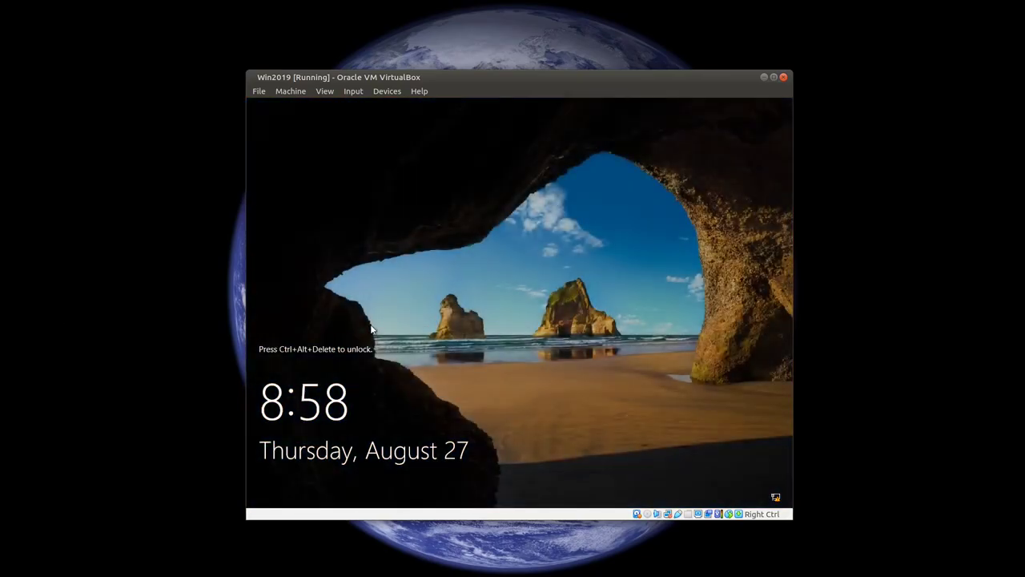
Step: Send Ctrl-Alt-Del to the rebooted VM's lock screen
{"action": "left_click", "coordinate": [377, 92]}
{"action": "mouse_move", "coordinate": [372, 102]}
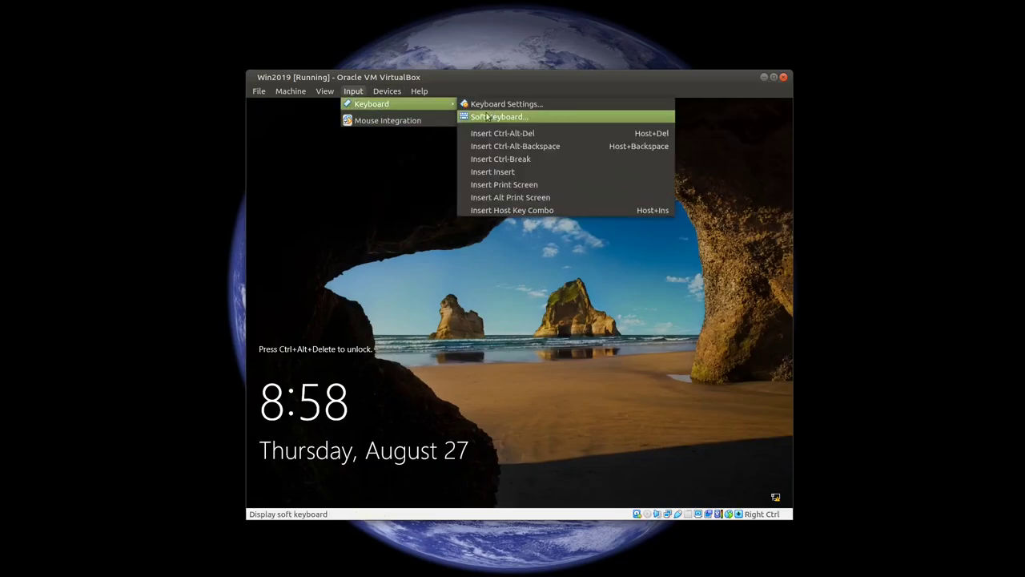
{"action": "left_click", "coordinate": [593, 134]}
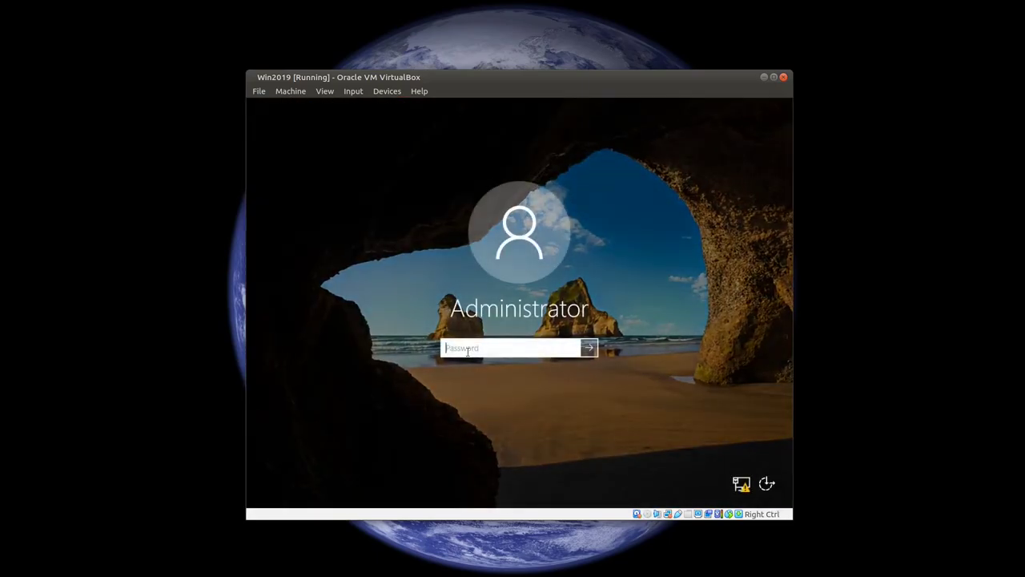
Step: Enter the Administrator password at the sign-in screen to log back in
{"action": "type", "text": "•••••••"}
{"action": "key", "text": "Return"}
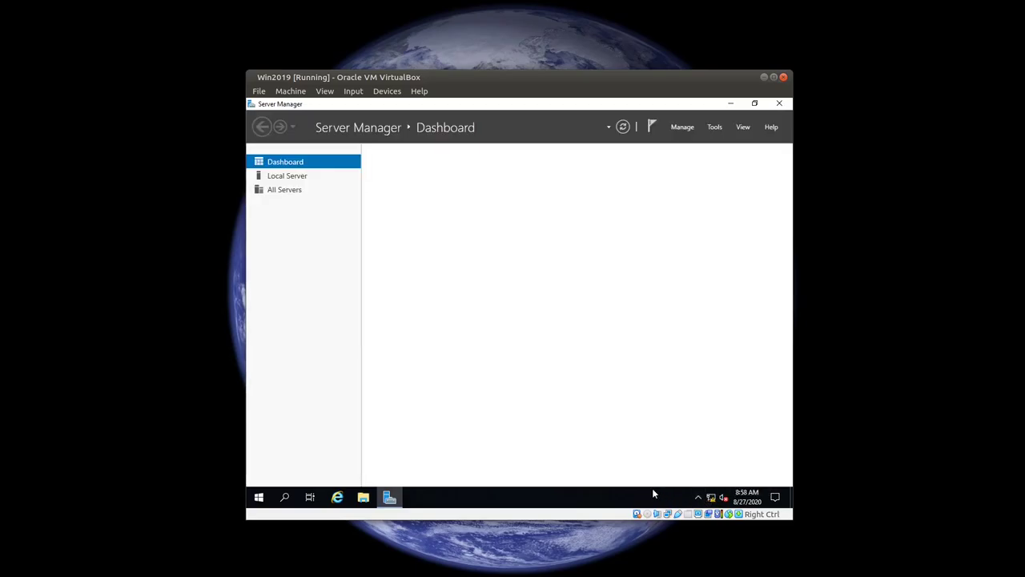
Step: Turn IE Enhanced Security Off for Administrators and Users, then open the Ethernet connections list
{"action": "left_click", "coordinate": [282, 176]}
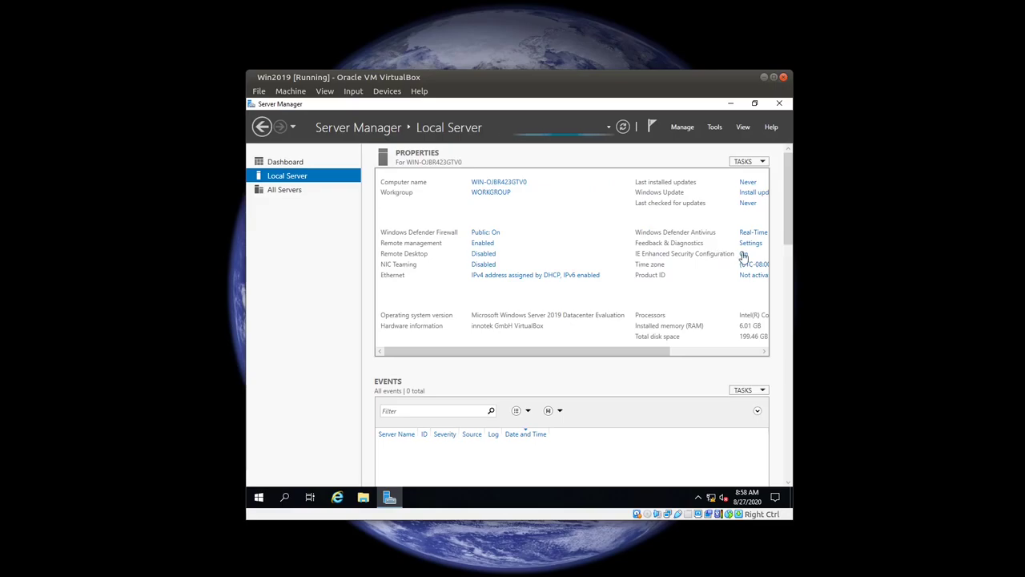
{"action": "left_click", "coordinate": [744, 254]}
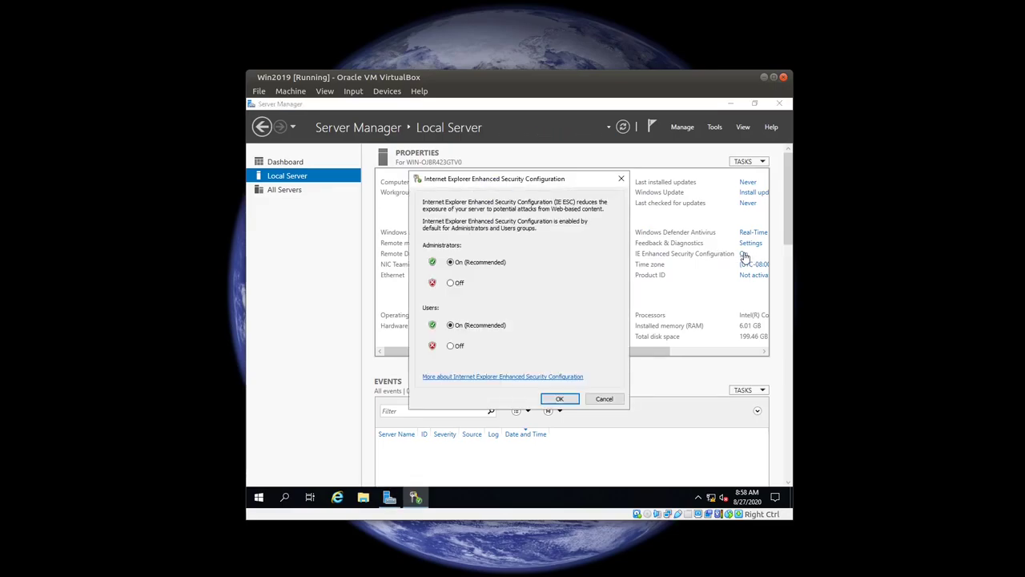
{"action": "left_click", "coordinate": [451, 284]}
{"action": "left_click", "coordinate": [451, 345]}
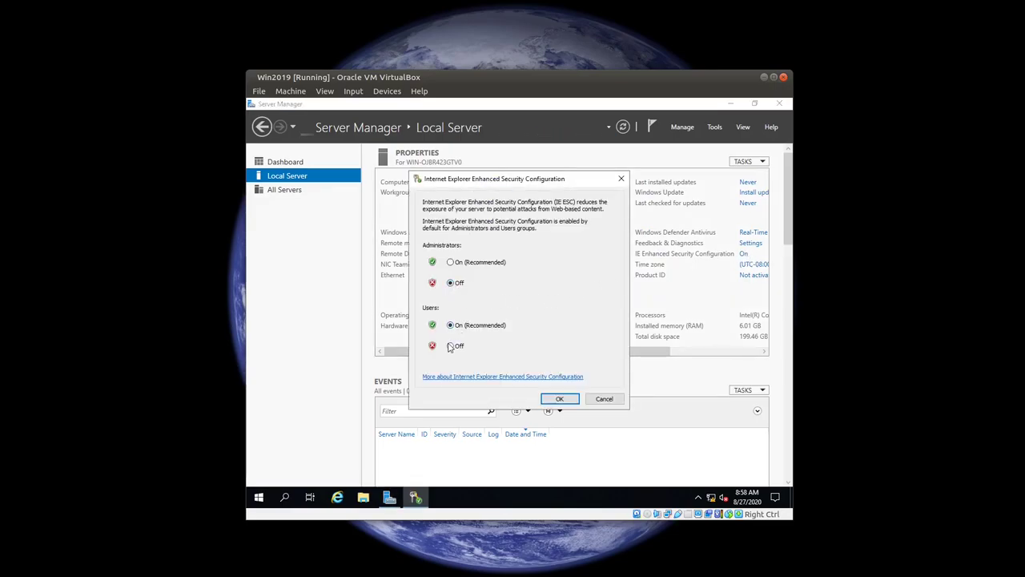
{"action": "left_click", "coordinate": [560, 400]}
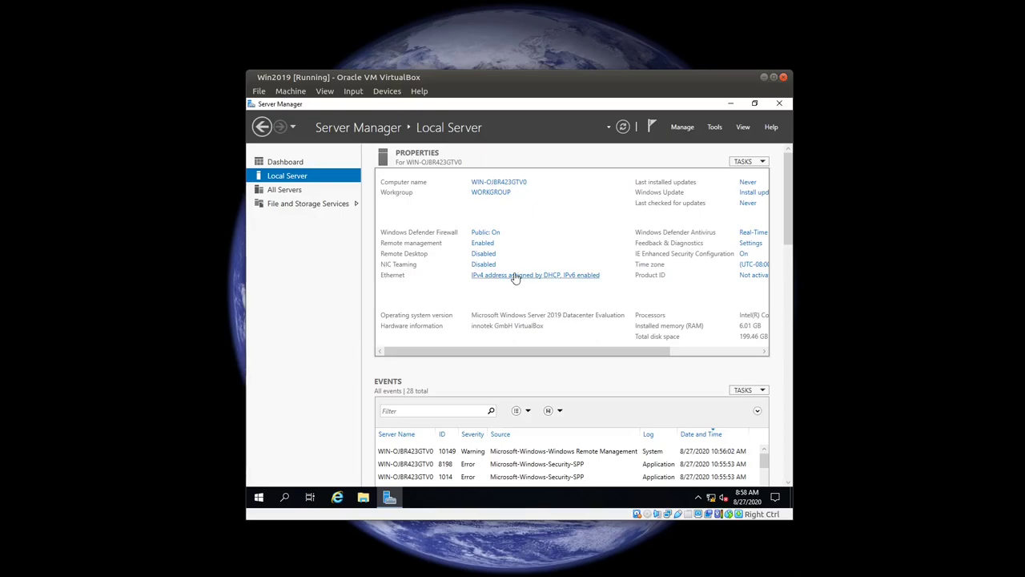
{"action": "left_click", "coordinate": [515, 276]}
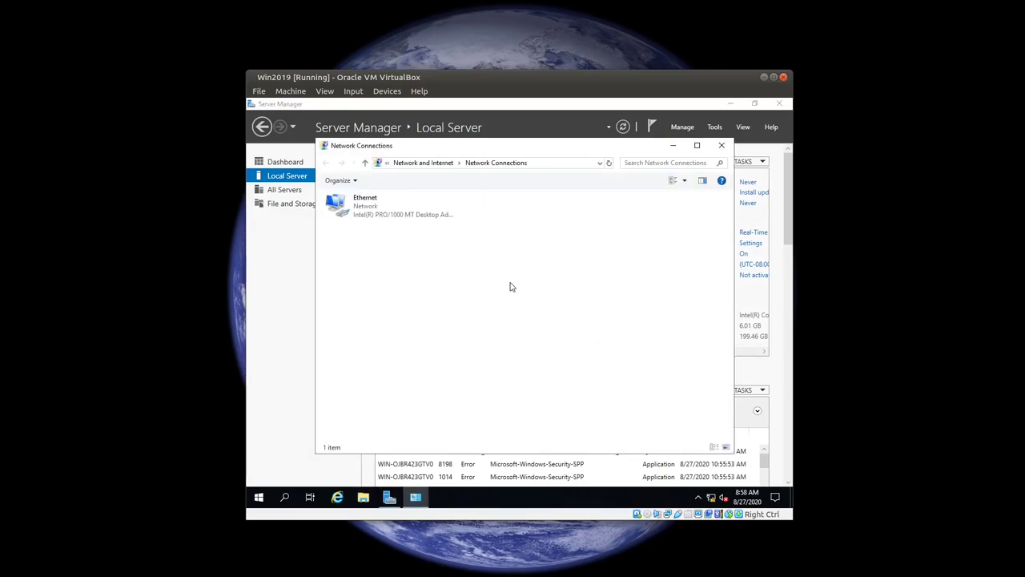
Step: Give Ethernet static IPv4 10.20.30.200/255.255.255.0, gateway 10.20.30.1, DNS 8.8.8.8 and 8.8.4.4
{"action": "right_click", "coordinate": [357, 205]}
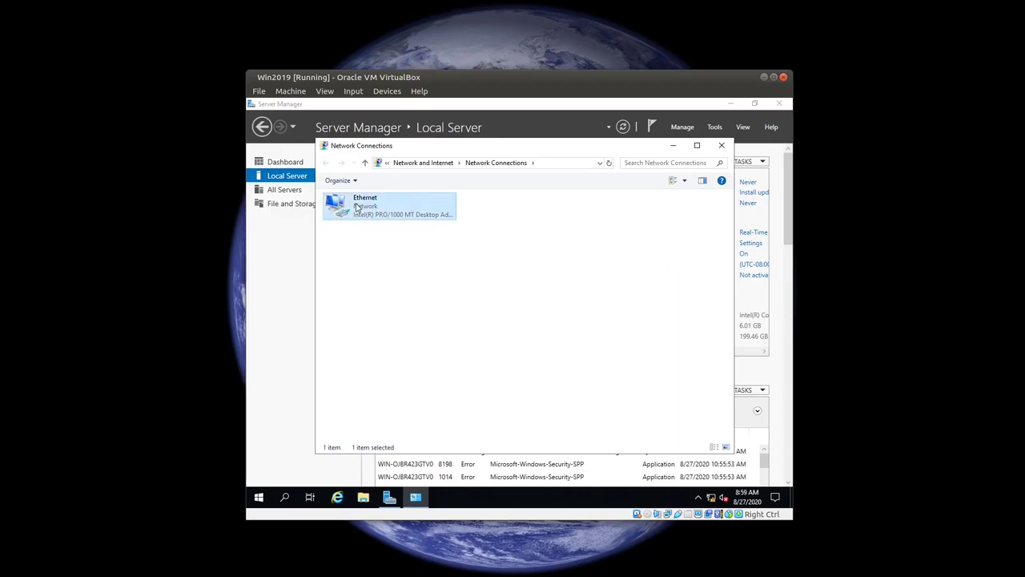
{"action": "left_click", "coordinate": [417, 305]}
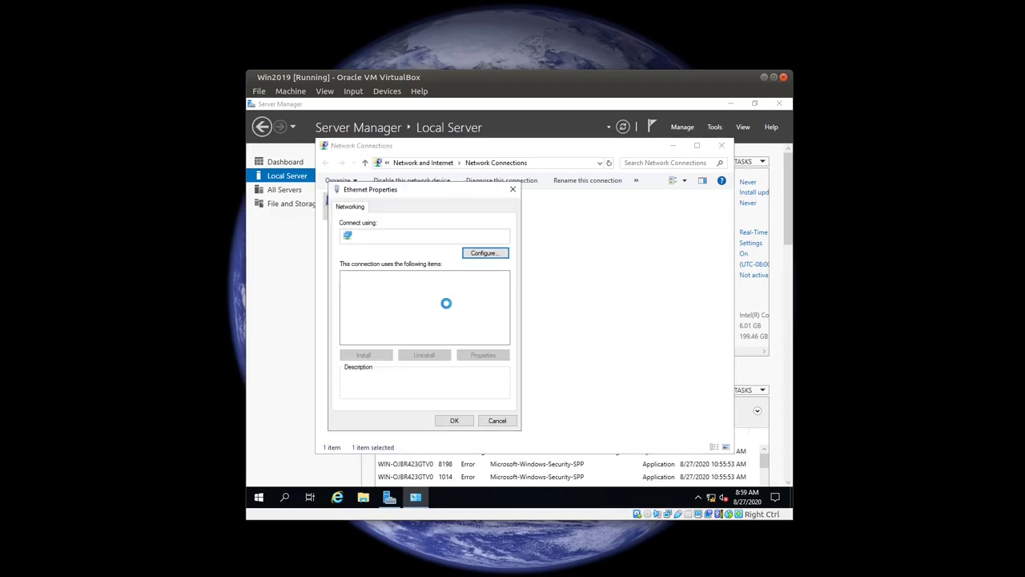
{"action": "left_click", "coordinate": [455, 305]}
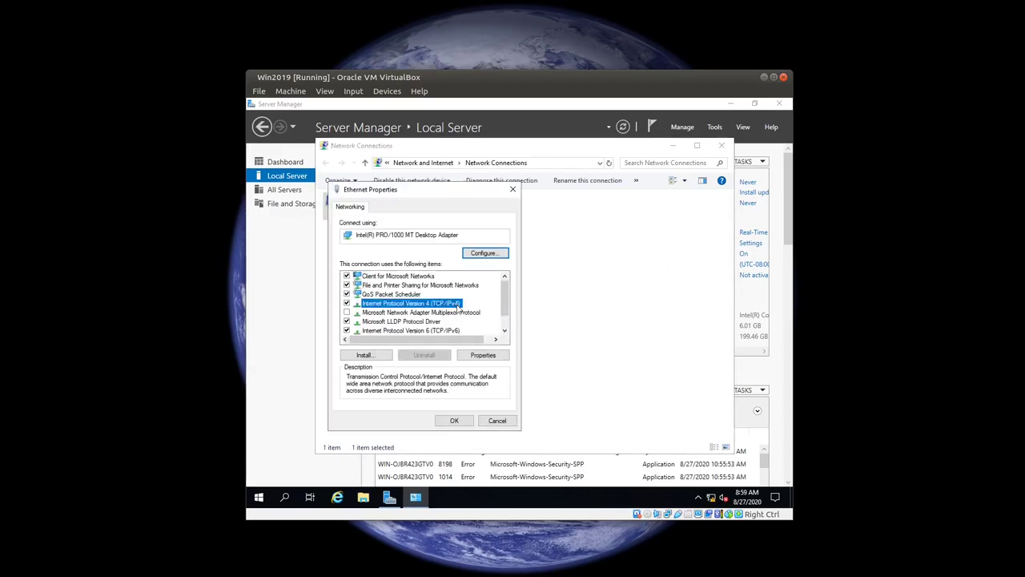
{"action": "left_click", "coordinate": [491, 359]}
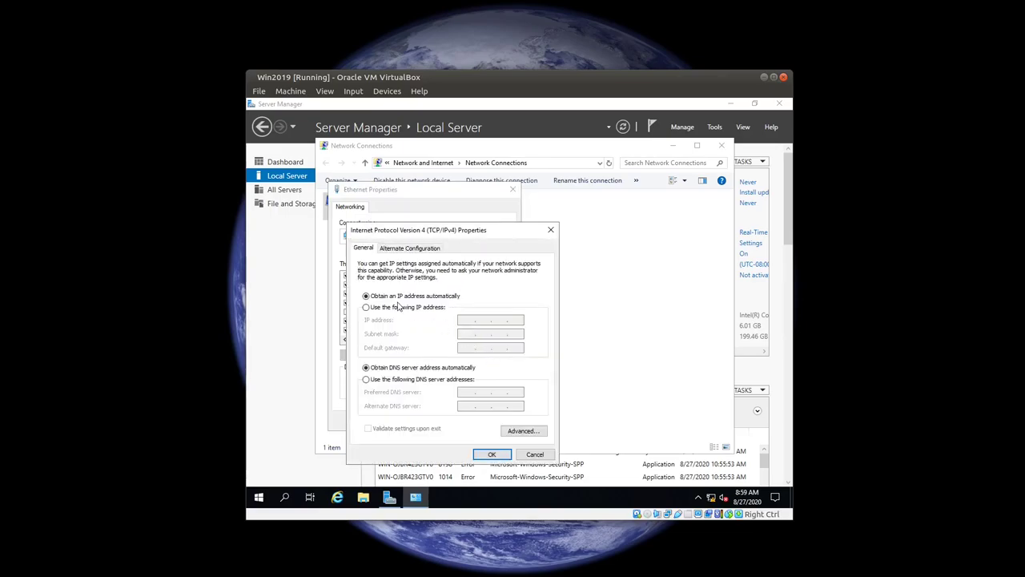
{"action": "left_click", "coordinate": [366, 308]}
{"action": "left_click", "coordinate": [468, 319]}
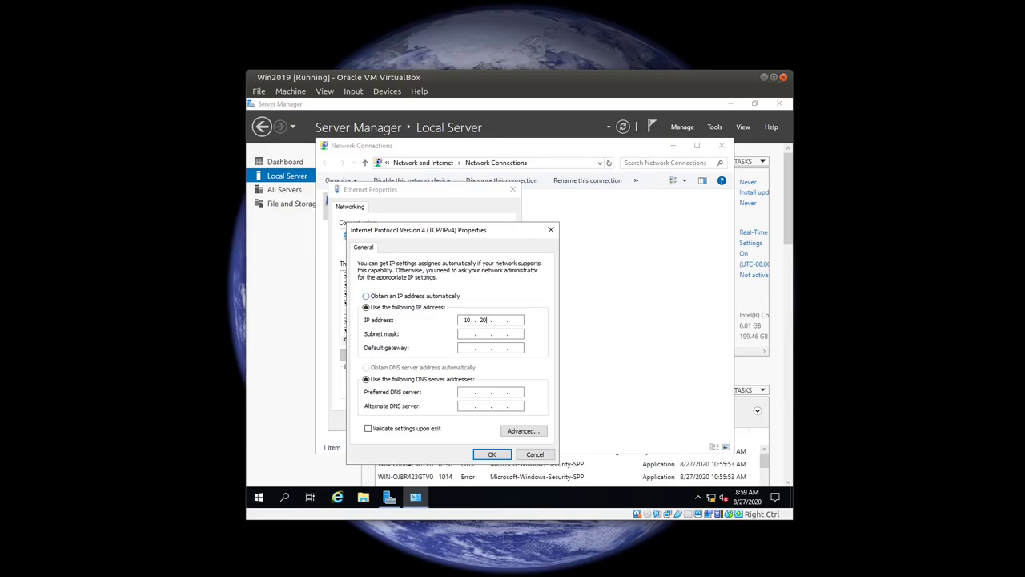
{"action": "type", "text": "10 . 20 . 30"}
{"action": "double_click", "coordinate": [484, 334]}
{"action": "type", "text": "255 . 255 . 255 . 0"}
{"action": "left_click", "coordinate": [489, 455]}
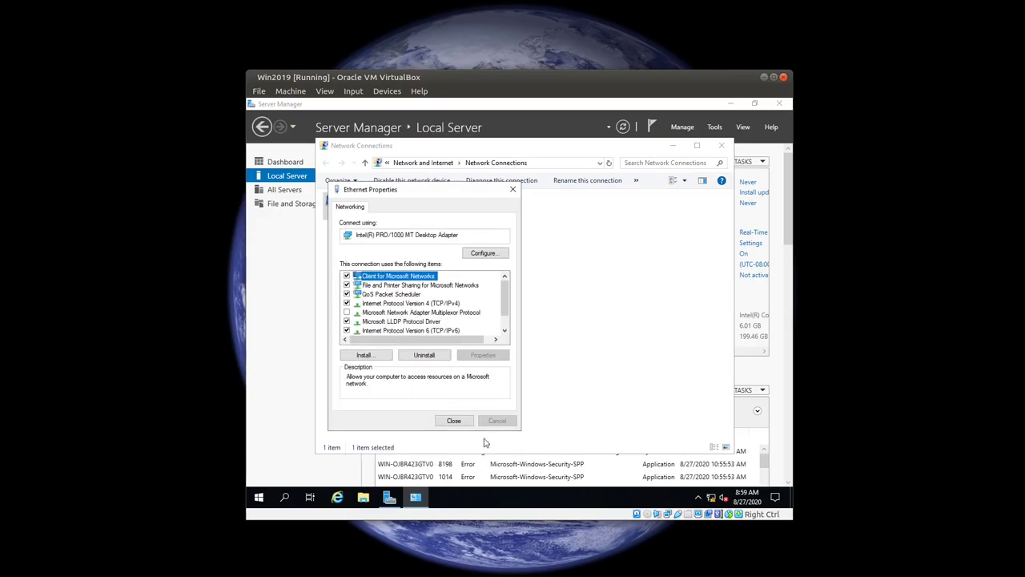
{"action": "left_click", "coordinate": [454, 421]}
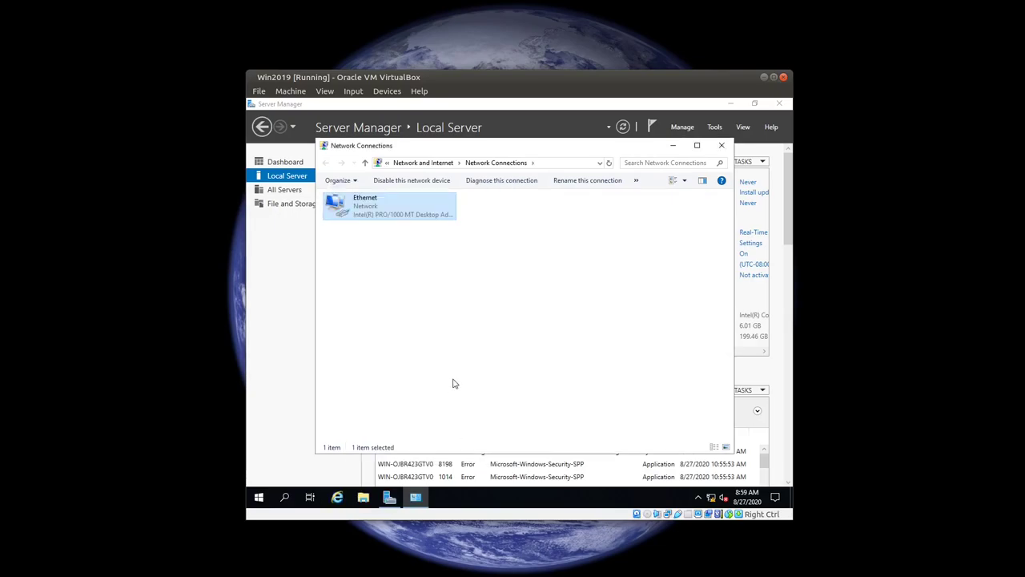
Step: Close the Network Connections window and then Server Manager
{"action": "left_click", "coordinate": [722, 148]}
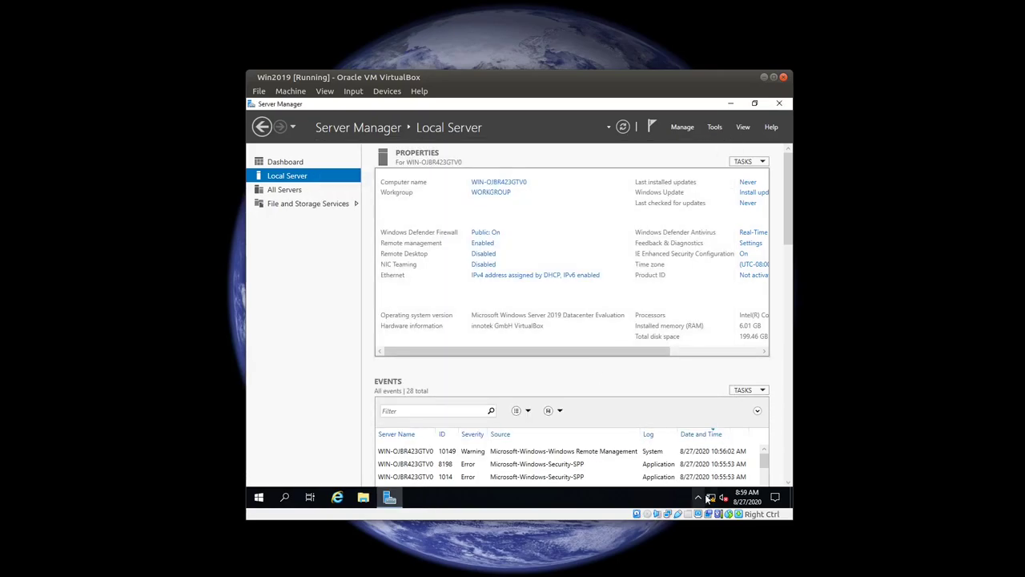
{"action": "mouse_move", "coordinate": [712, 501]}
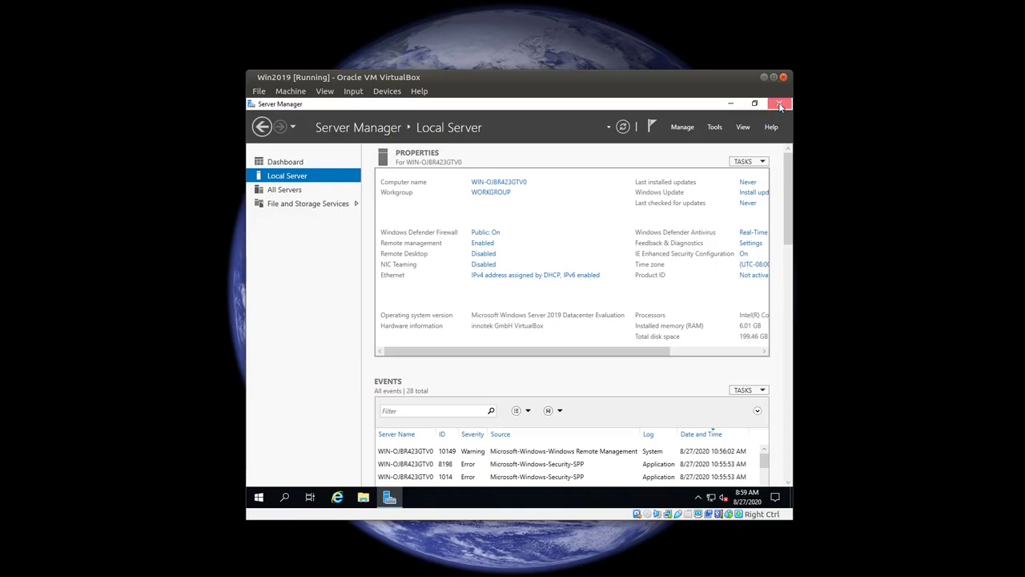
{"action": "left_click", "coordinate": [779, 104]}
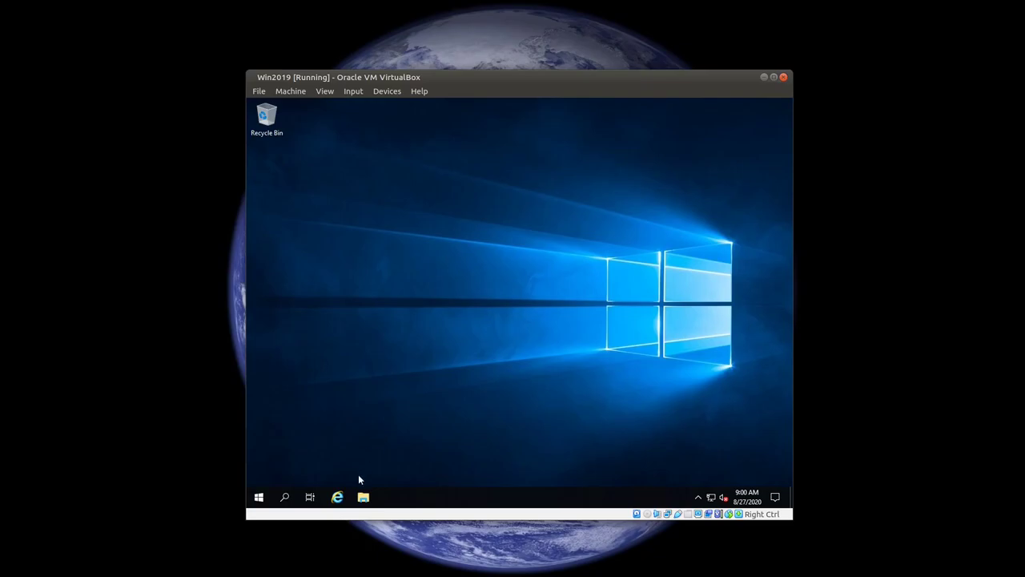
Step: Launch Internet Explorer and finish first-run setup without recommended settings, enabling Do Not Track
{"action": "left_click", "coordinate": [337, 498]}
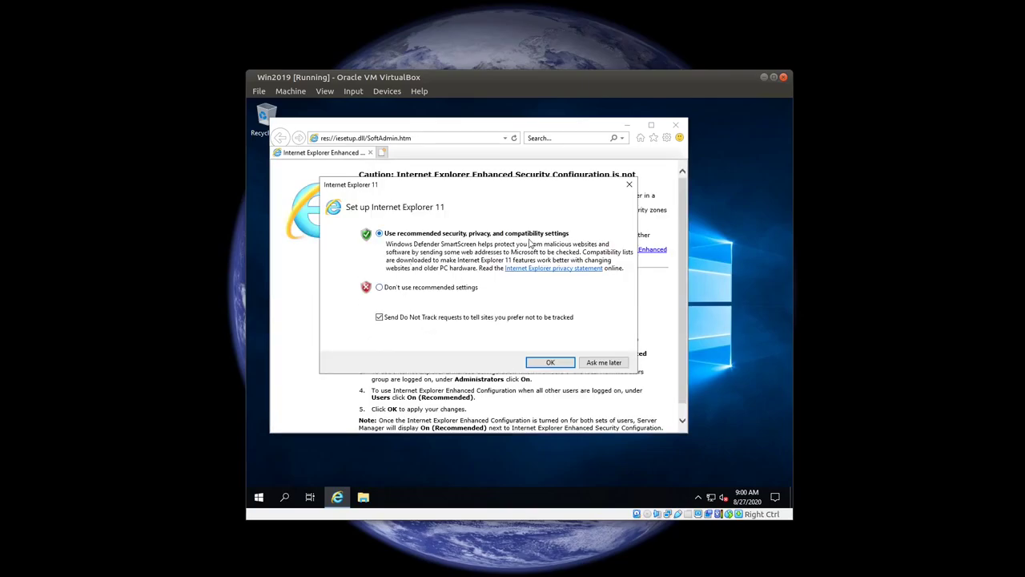
{"action": "left_click", "coordinate": [379, 288]}
{"action": "left_click", "coordinate": [379, 319]}
{"action": "left_click", "coordinate": [558, 365]}
Step: Go to google.com and search for 'chrome browser'
{"action": "left_click", "coordinate": [420, 138]}
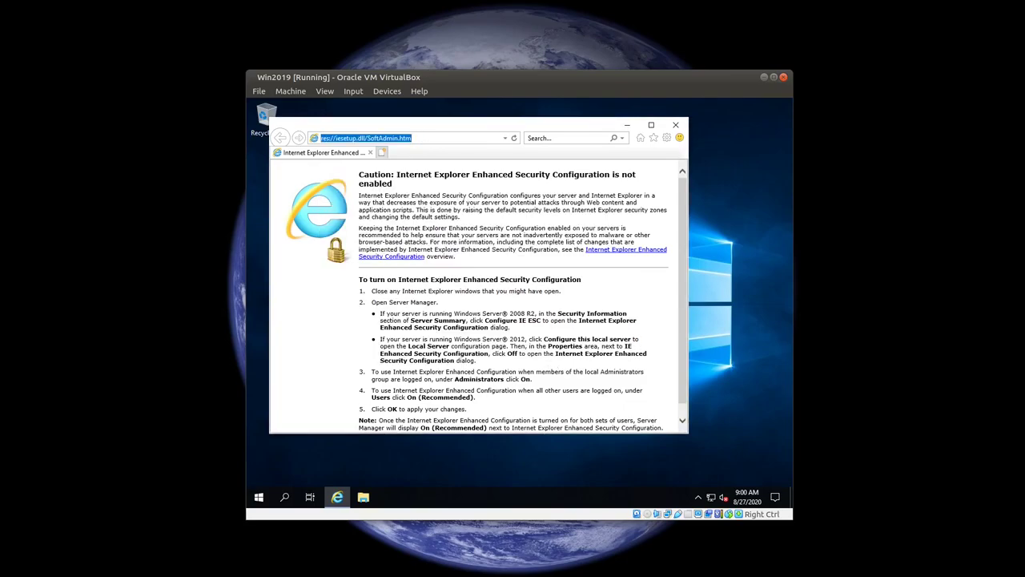
{"action": "type", "text": "google"}
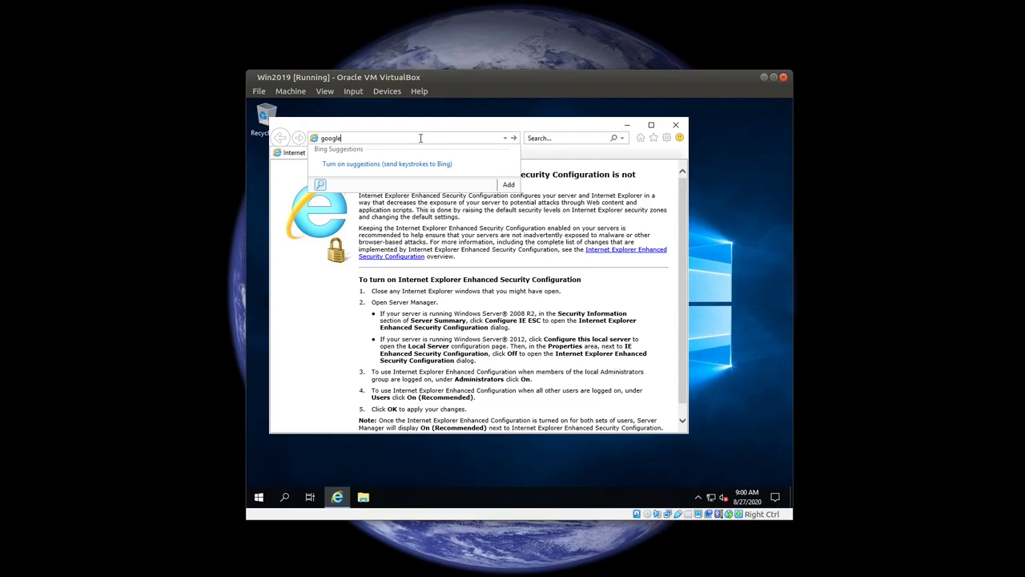
{"action": "type", "text": ".com"}
{"action": "key", "text": "Return"}
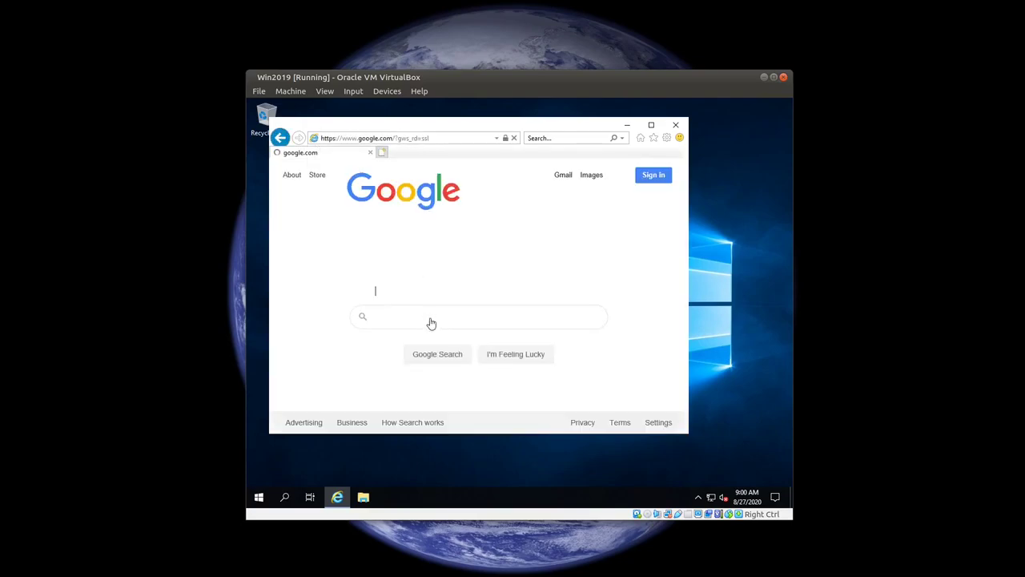
{"action": "left_click", "coordinate": [431, 252]}
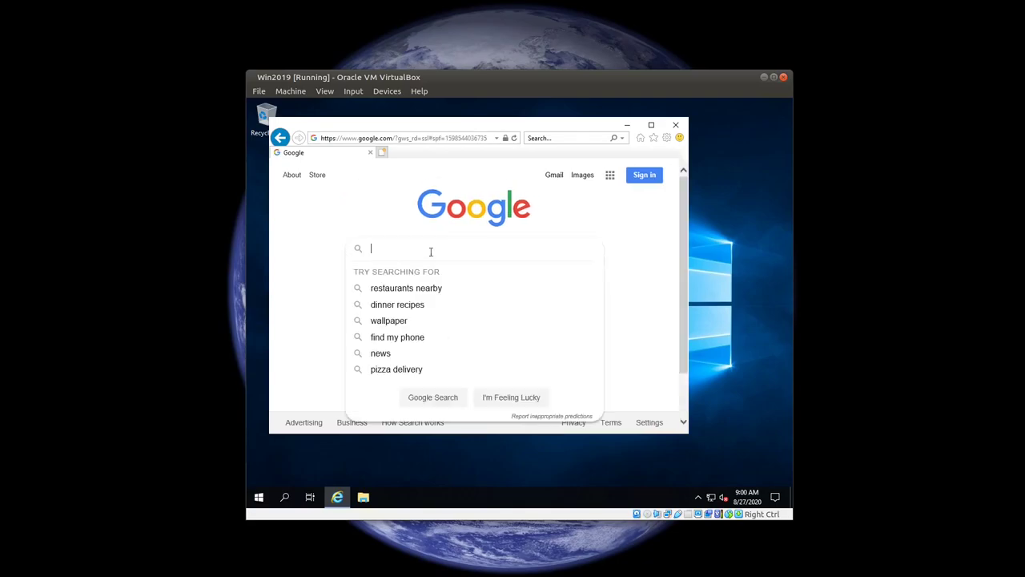
{"action": "type", "text": "chrome"}
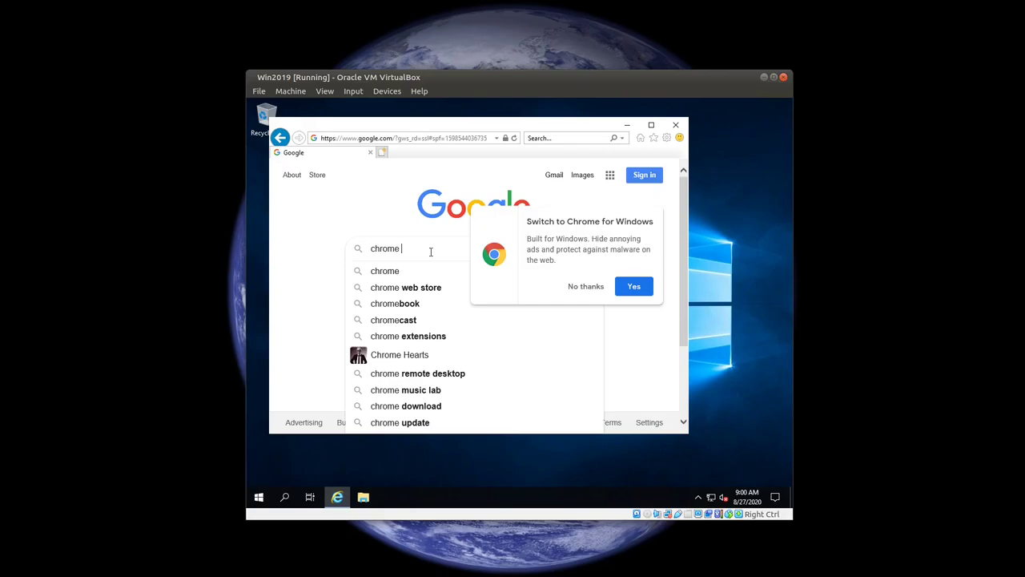
{"action": "type", "text": " b"}
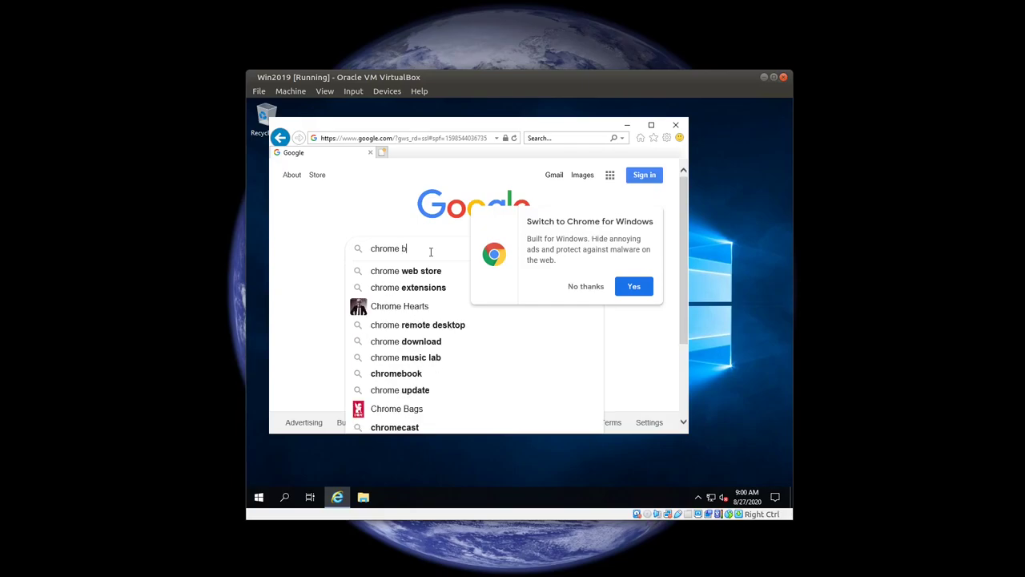
{"action": "type", "text": "rowser"}
{"action": "key", "text": "Return"}
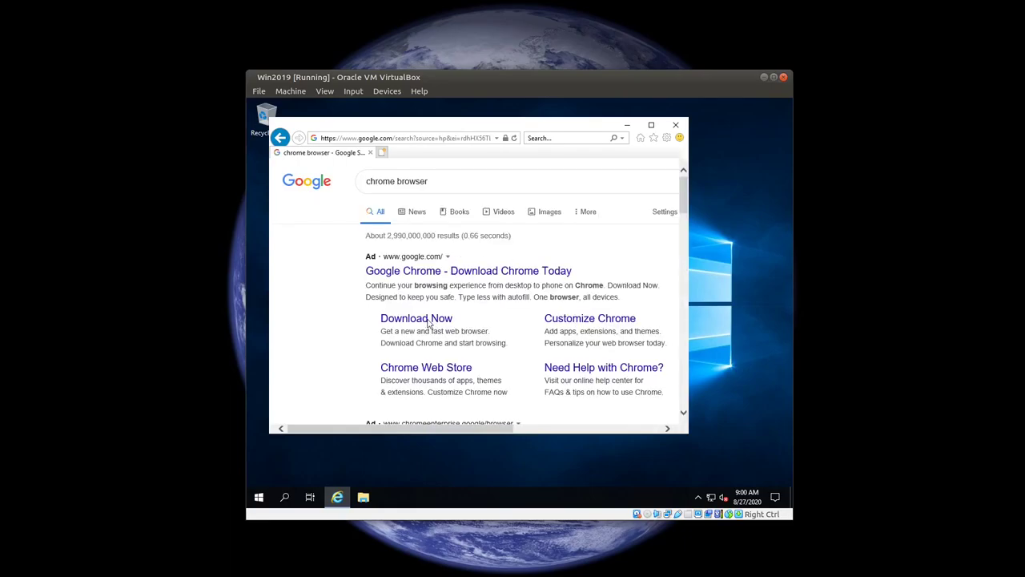
Step: Open Chrome's download page with the VM in full screen and accept the cookie notice
{"action": "left_click", "coordinate": [422, 322]}
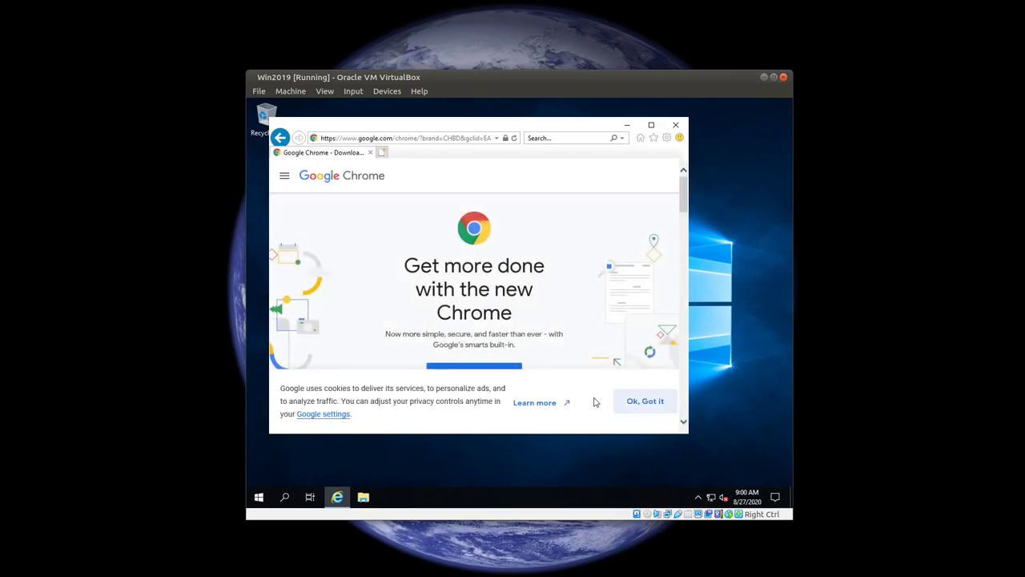
{"action": "key", "text": "ctrl+f"}
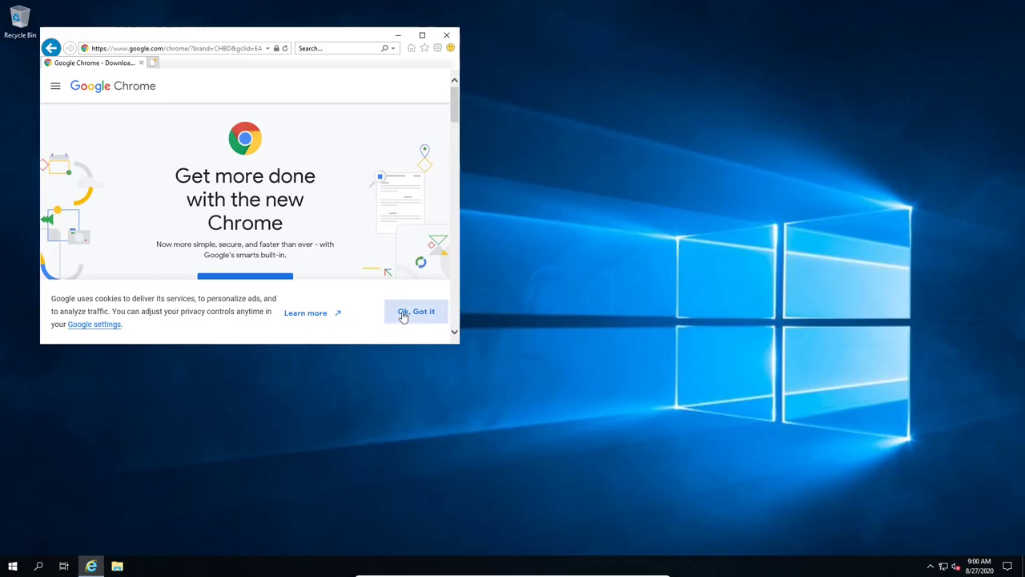
{"action": "left_click_drag", "start_coordinate": [459, 340], "coordinate": [634, 369]}
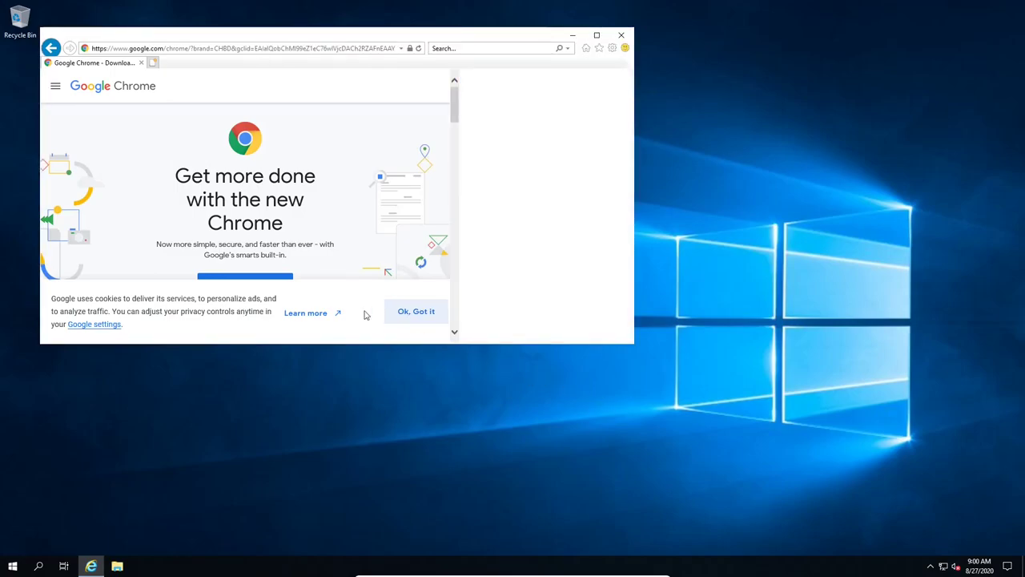
{"action": "scroll", "coordinate": [439, 306], "scroll_direction": "down", "scroll_amount": 3}
{"action": "scroll", "coordinate": [439, 307], "scroll_direction": "down", "scroll_amount": 1}
{"action": "left_click", "coordinate": [573, 318]}
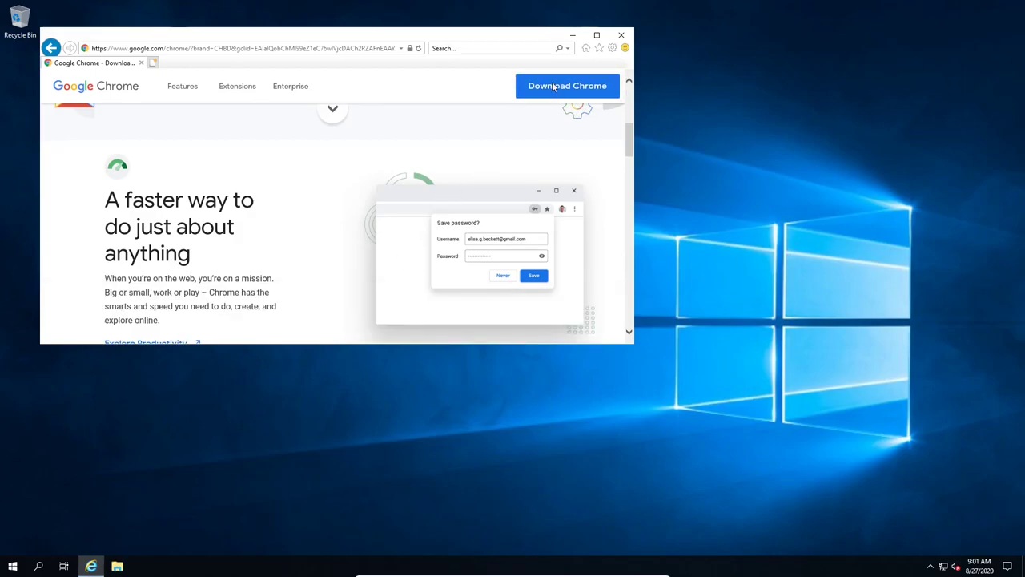
Step: Download Chrome, accept its terms, run the installer, and reposition and enlarge the IE window
{"action": "left_click", "coordinate": [553, 86]}
{"action": "left_click", "coordinate": [210, 248]}
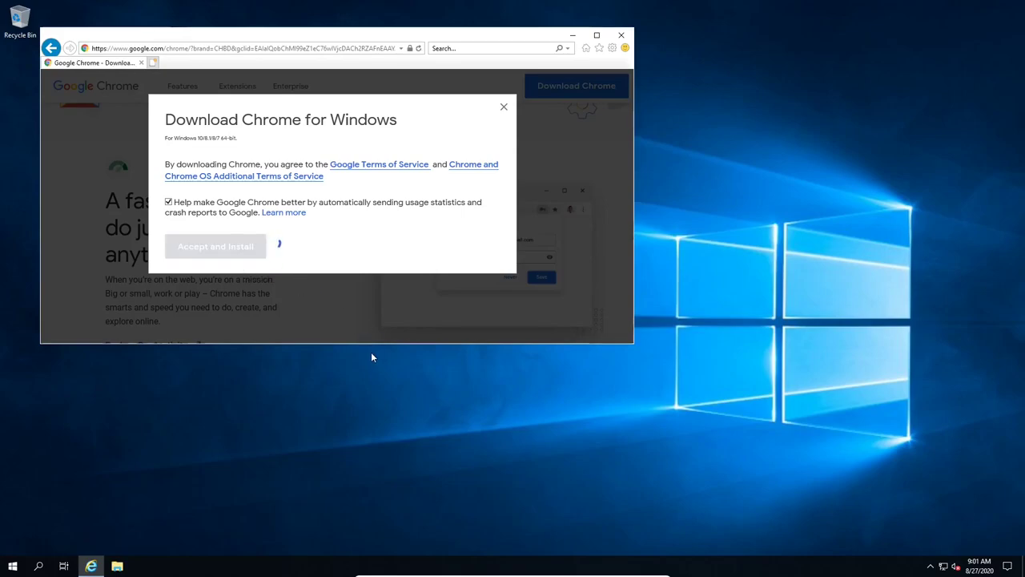
{"action": "left_click", "coordinate": [469, 332]}
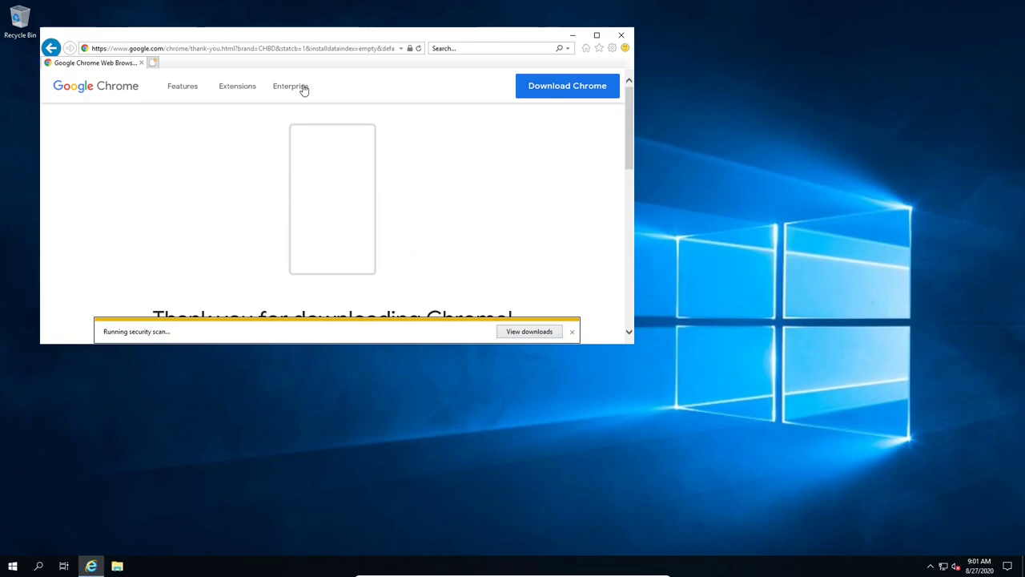
{"action": "left_click_drag", "start_coordinate": [230, 37], "coordinate": [313, 104]}
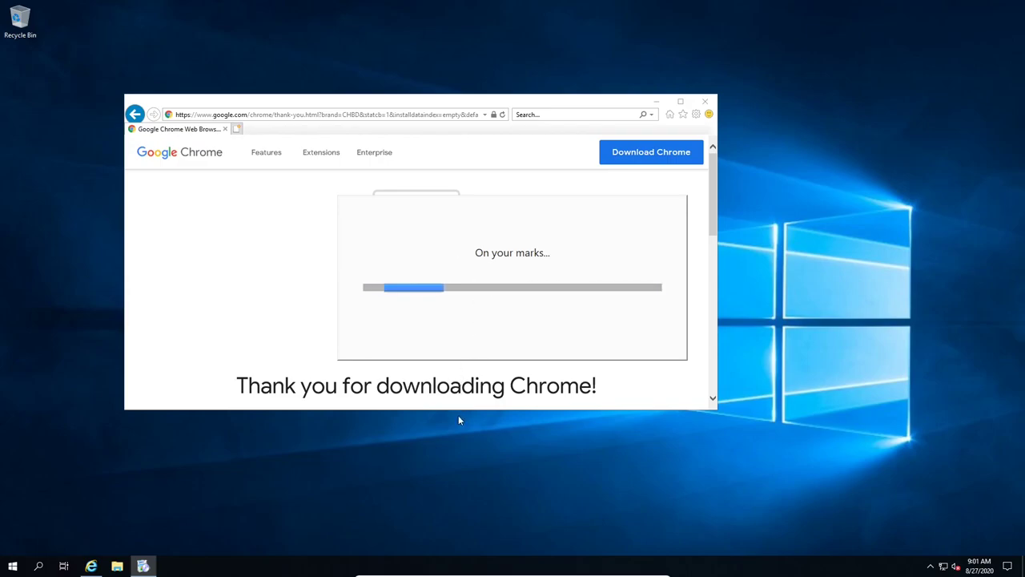
{"action": "left_click_drag", "start_coordinate": [458, 410], "coordinate": [469, 465]}
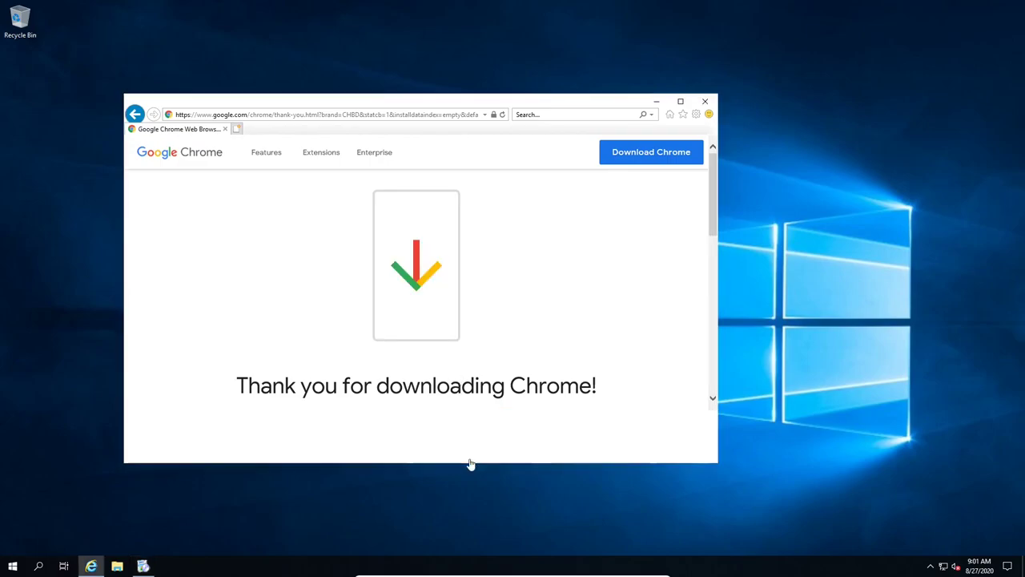
Step: Let the Chrome installer finish, then enlarge the newly opened Chrome welcome window
{"action": "scroll", "coordinate": [485, 303], "scroll_direction": "down", "scroll_amount": 3}
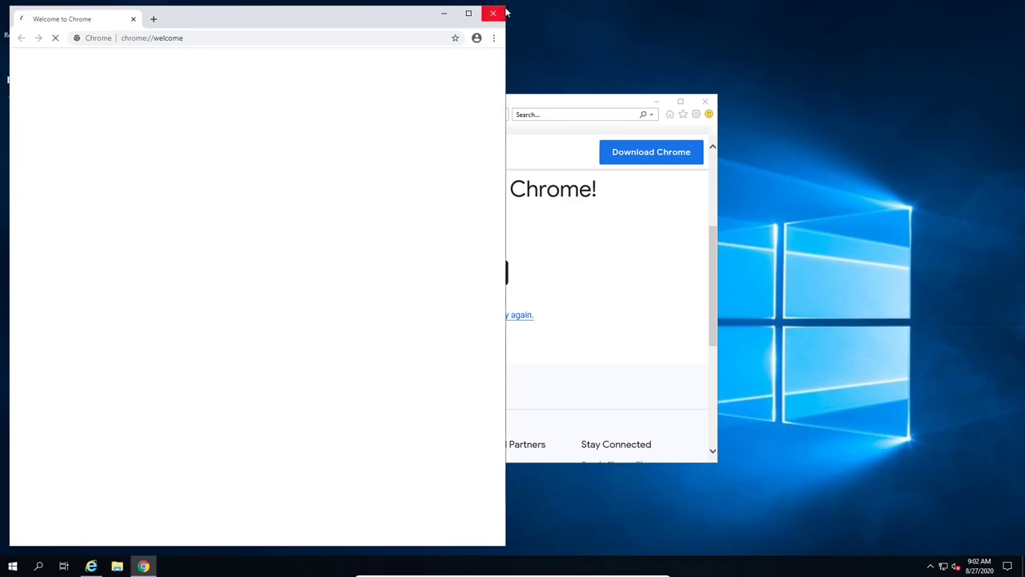
{"action": "left_click_drag", "start_coordinate": [505, 8], "coordinate": [794, 163]}
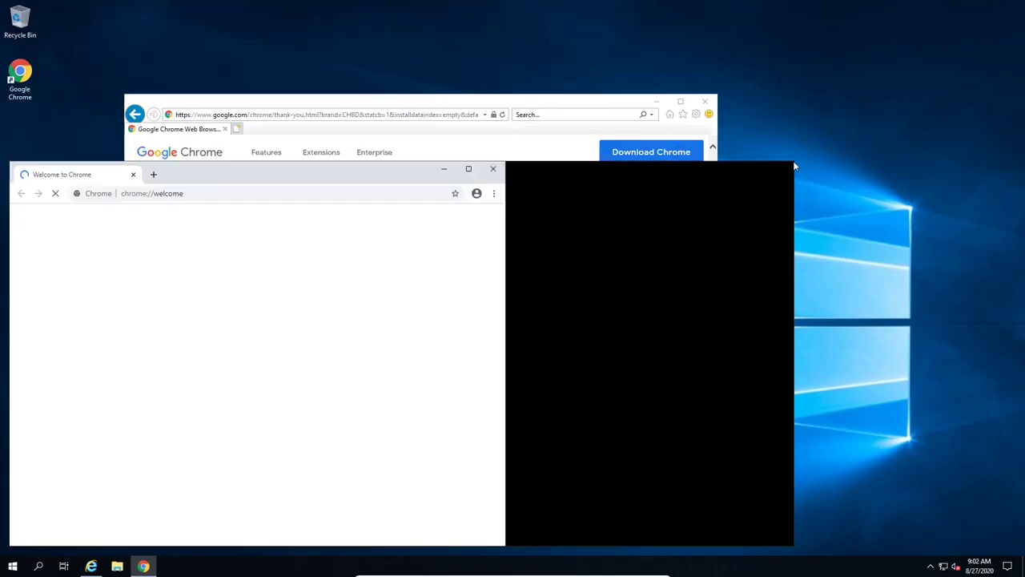
Step: Try closing Internet Explorer, start Chrome's welcome setup, then bring the frozen IE window forward
{"action": "left_click", "coordinate": [687, 104]}
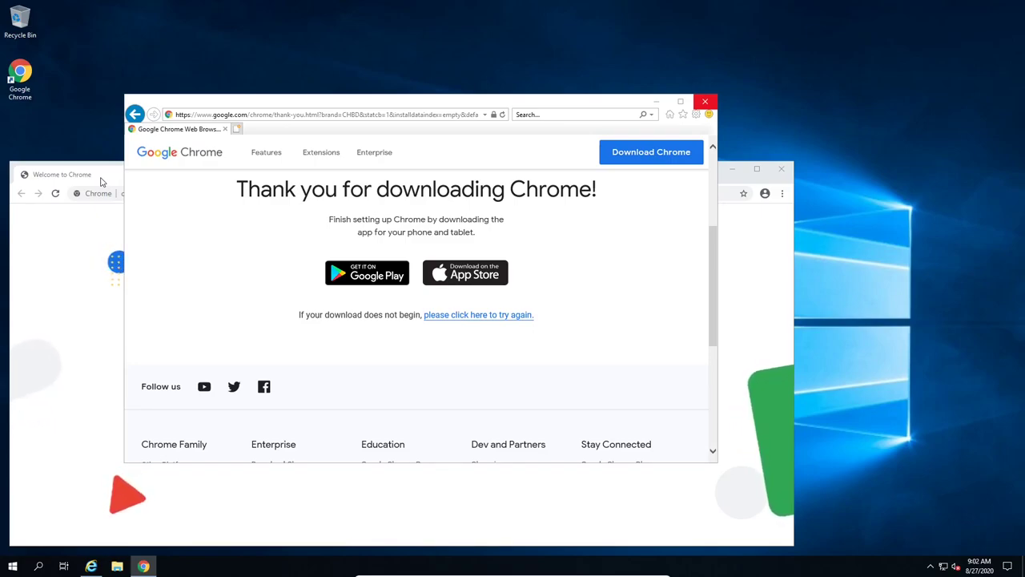
{"action": "left_click", "coordinate": [705, 103]}
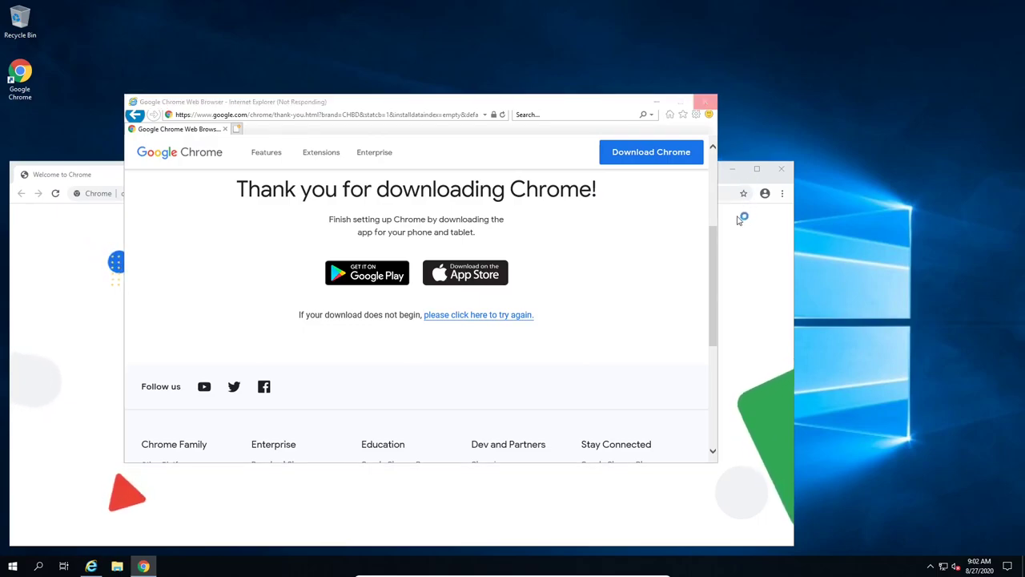
{"action": "left_click", "coordinate": [90, 286]}
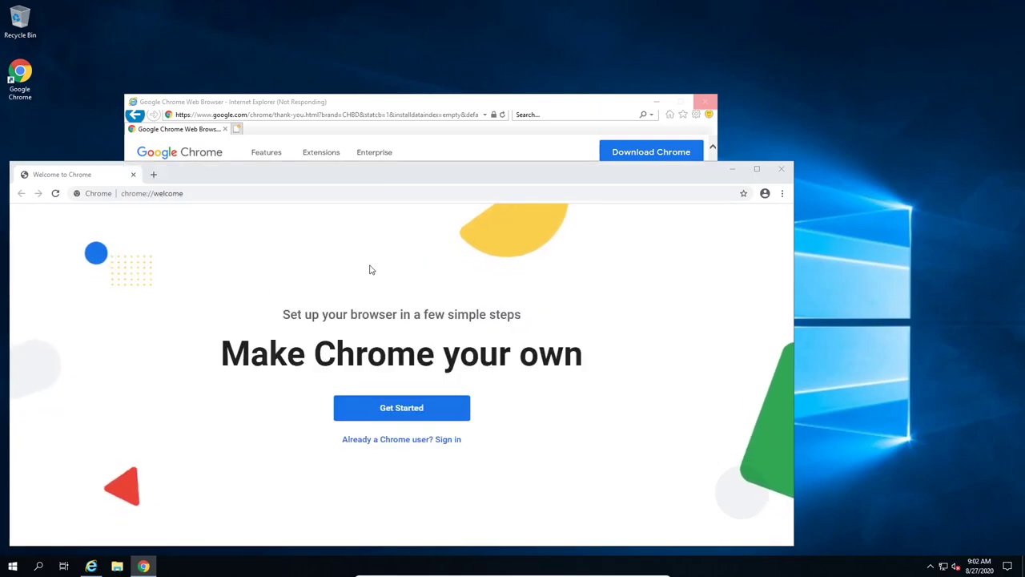
{"action": "left_click", "coordinate": [400, 410]}
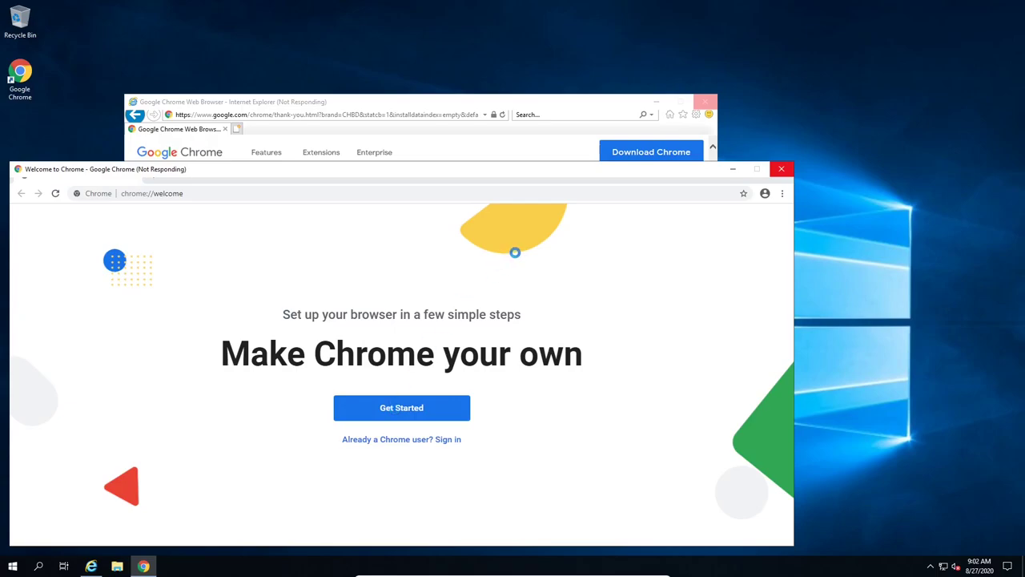
{"action": "left_click", "coordinate": [708, 104]}
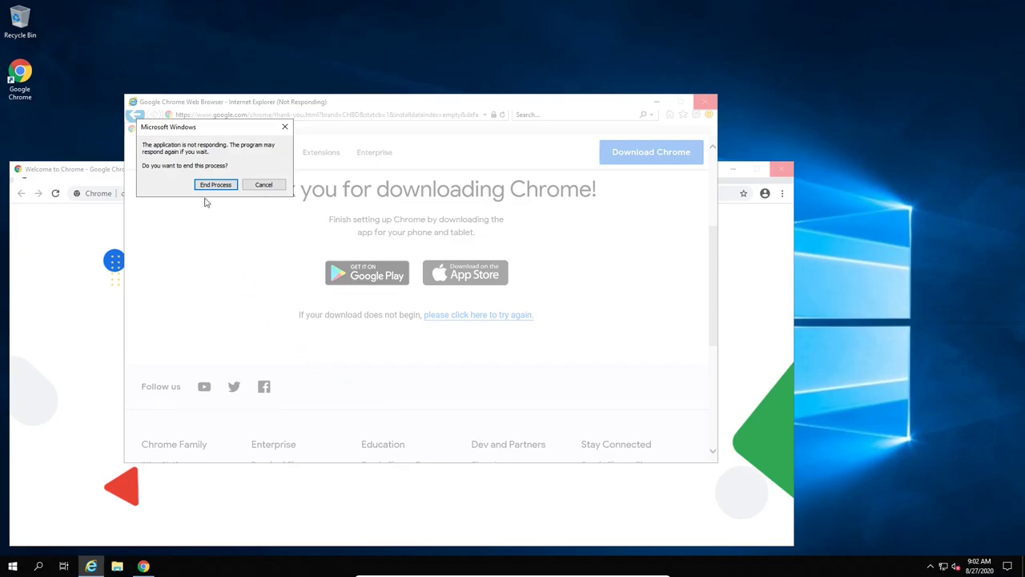
Step: End the unresponsive Internet Explorer process from the Windows prompt
{"action": "left_click", "coordinate": [214, 184]}
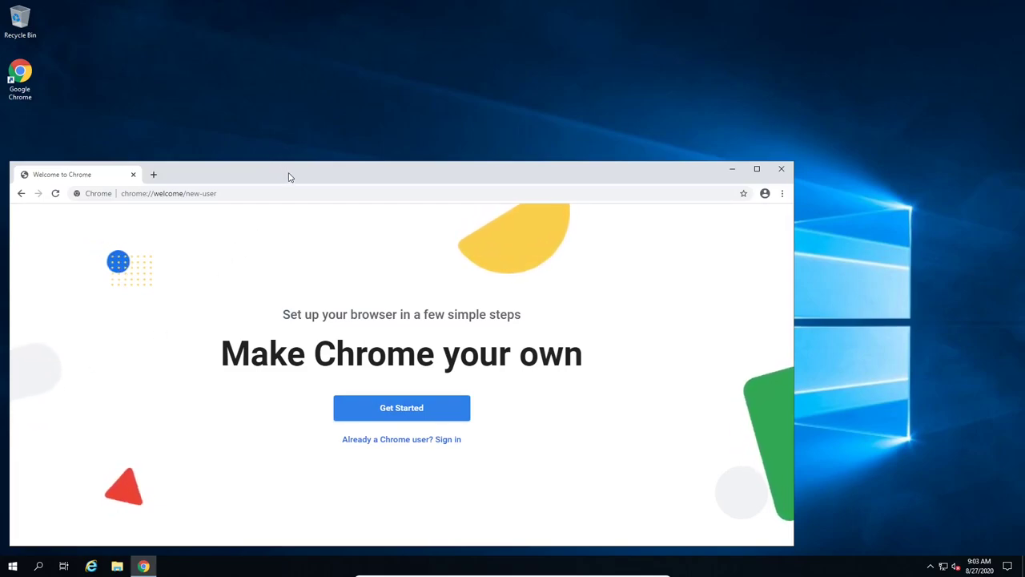
Step: Centre the Chrome window and go to github.com/ufidon/its452 in the address bar
{"action": "left_click_drag", "start_coordinate": [290, 176], "coordinate": [393, 125]}
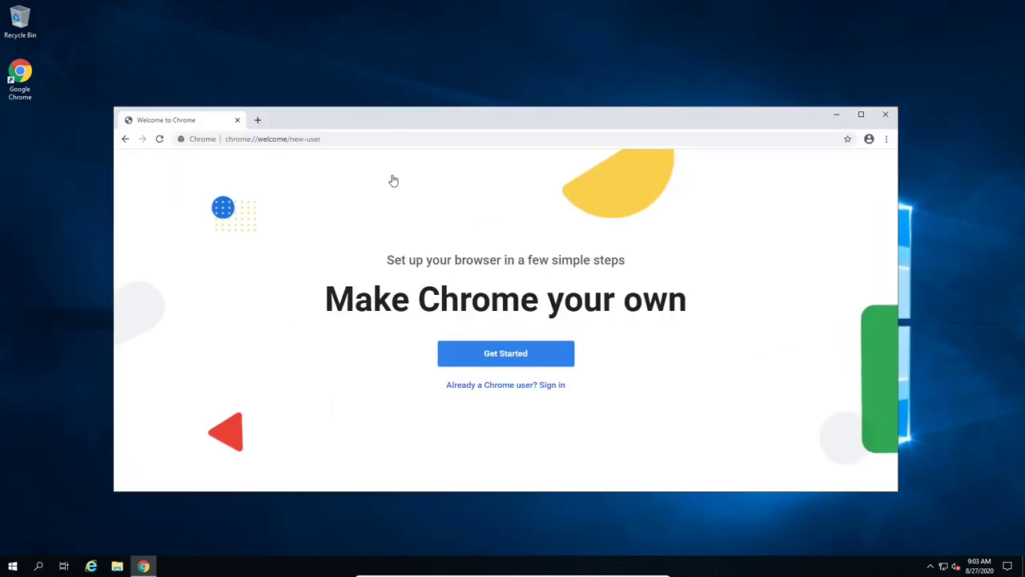
{"action": "left_click", "coordinate": [337, 138]}
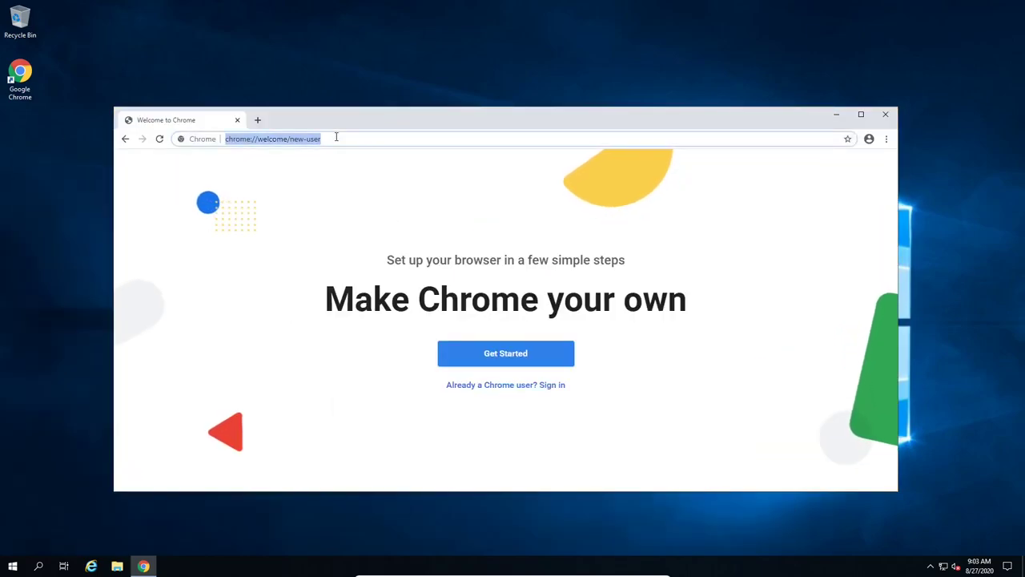
{"action": "type", "text": "git"}
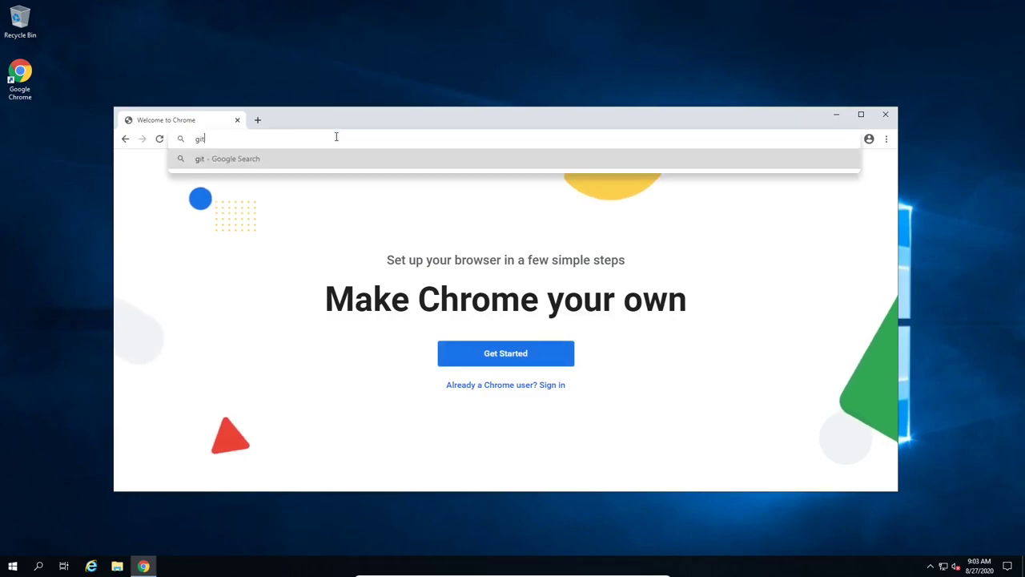
{"action": "type", "text": "hub.com/"}
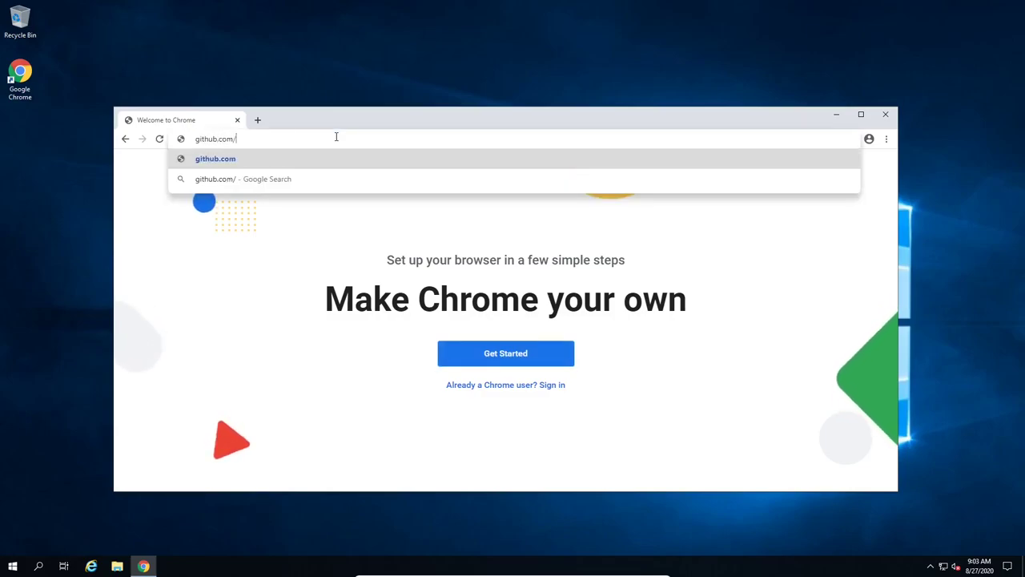
{"action": "type", "text": "ufidon/"}
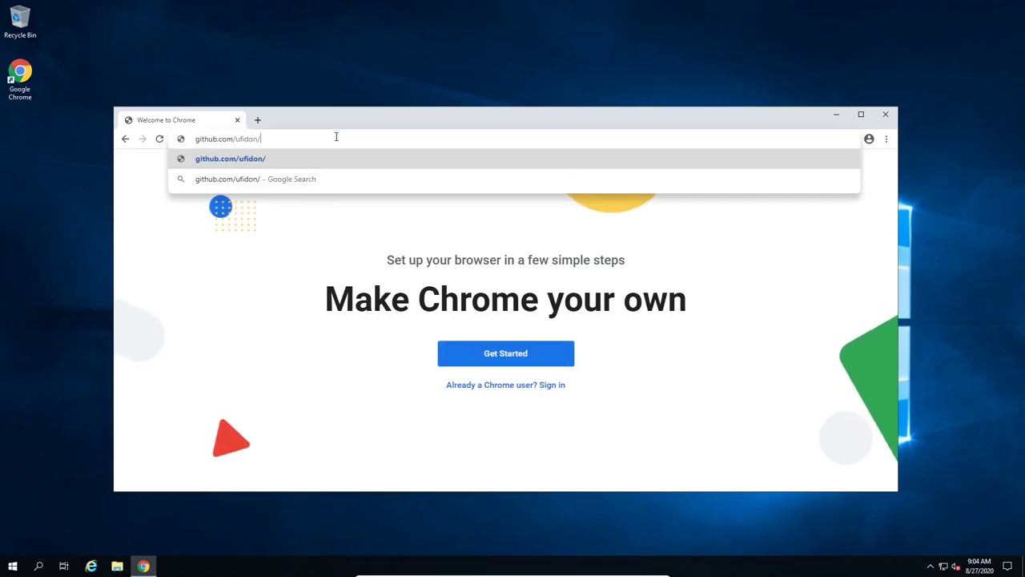
{"action": "type", "text": "its452"}
{"action": "key", "text": "Return"}
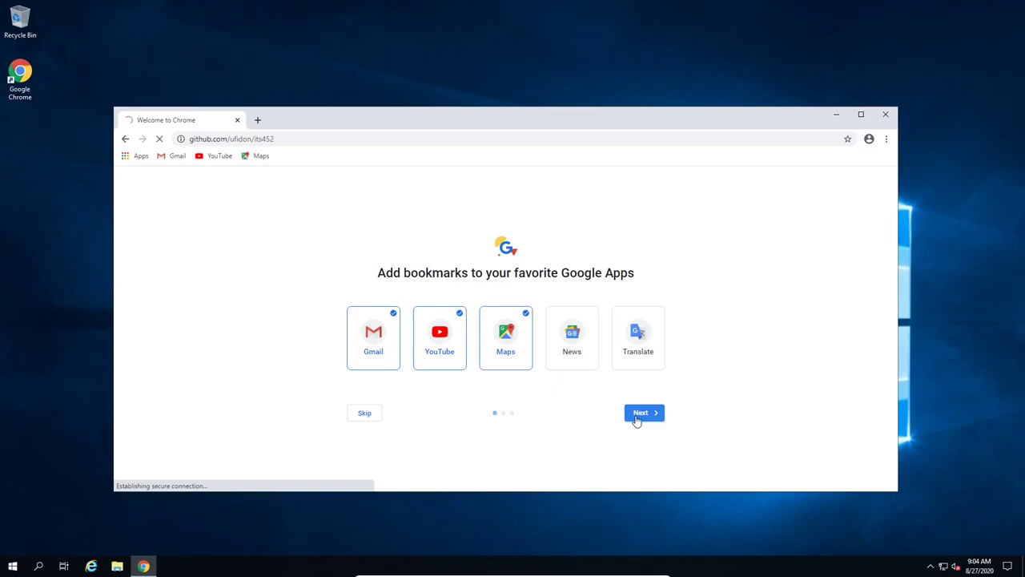
Step: Skip the bookmarks, background and default-browser setup pages, and decline sync sign-in
{"action": "left_click", "coordinate": [364, 413]}
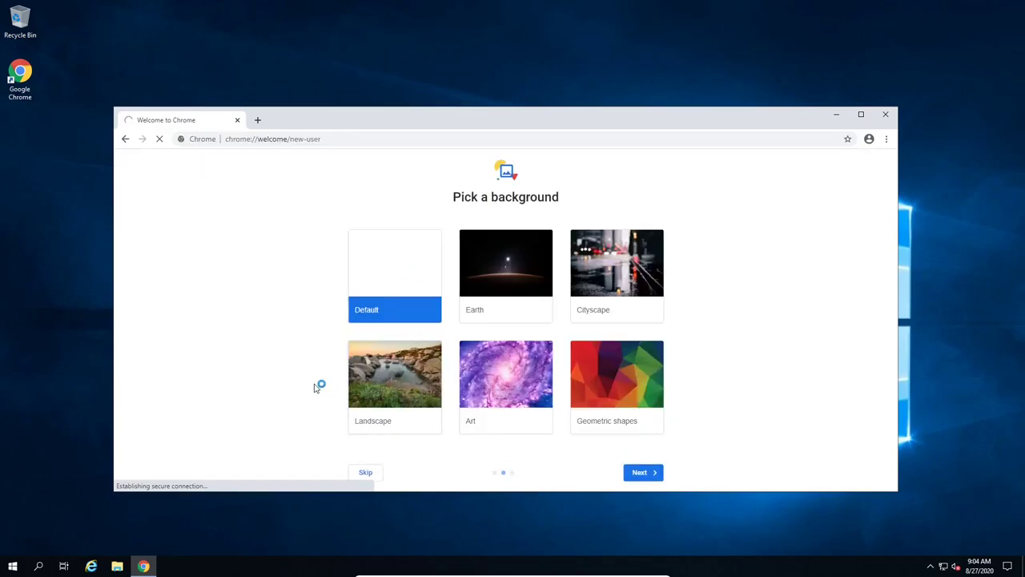
{"action": "left_click", "coordinate": [366, 473]}
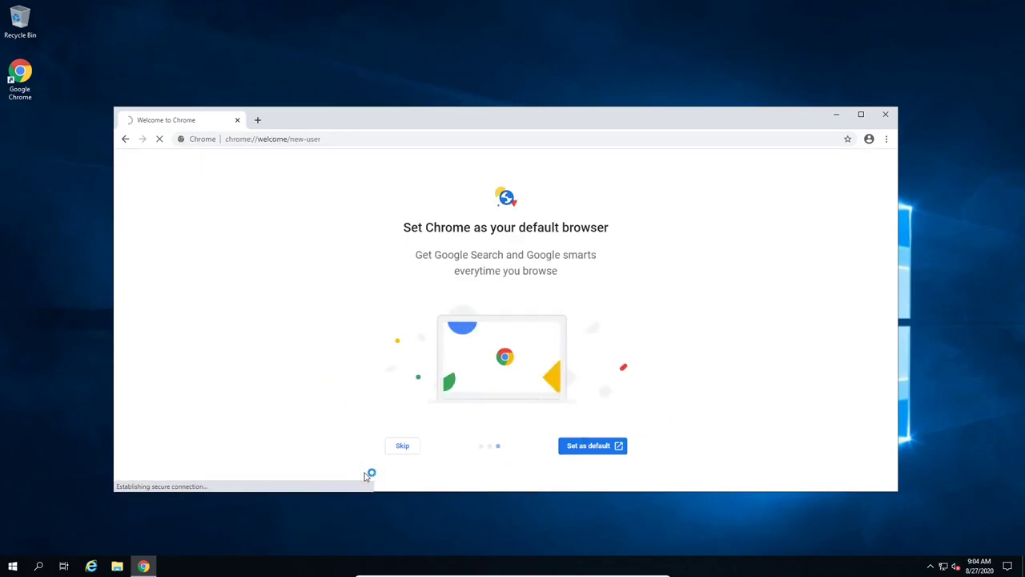
{"action": "left_click", "coordinate": [402, 447]}
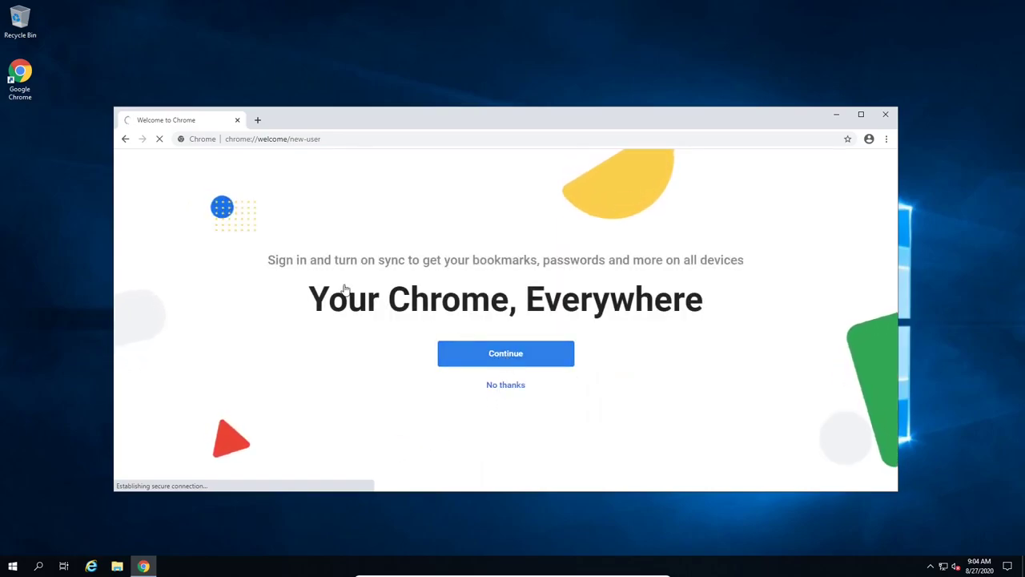
{"action": "left_click", "coordinate": [506, 388]}
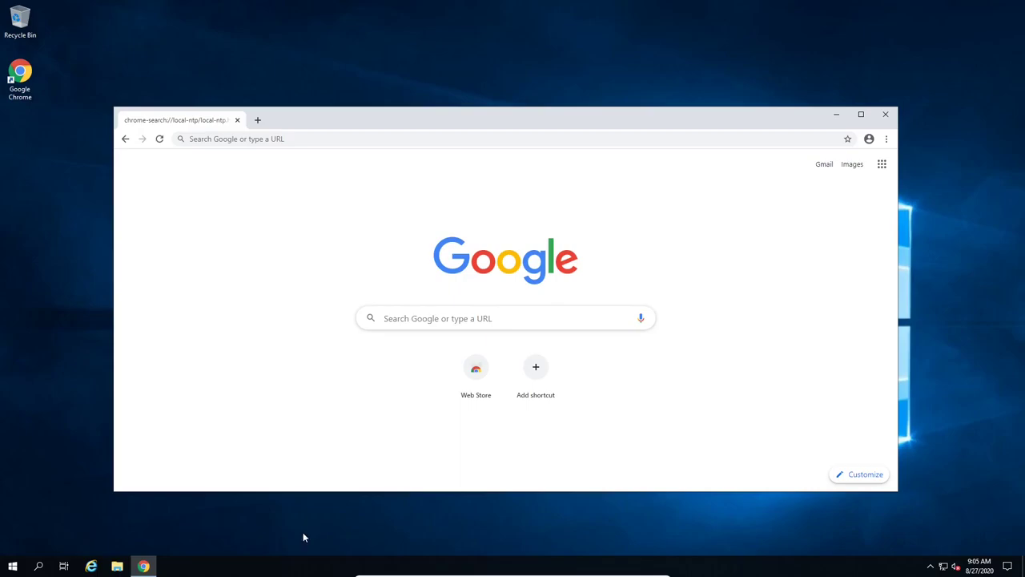
Step: Close Chrome and relaunch it from the Google Chrome desktop icon
{"action": "left_click", "coordinate": [884, 115]}
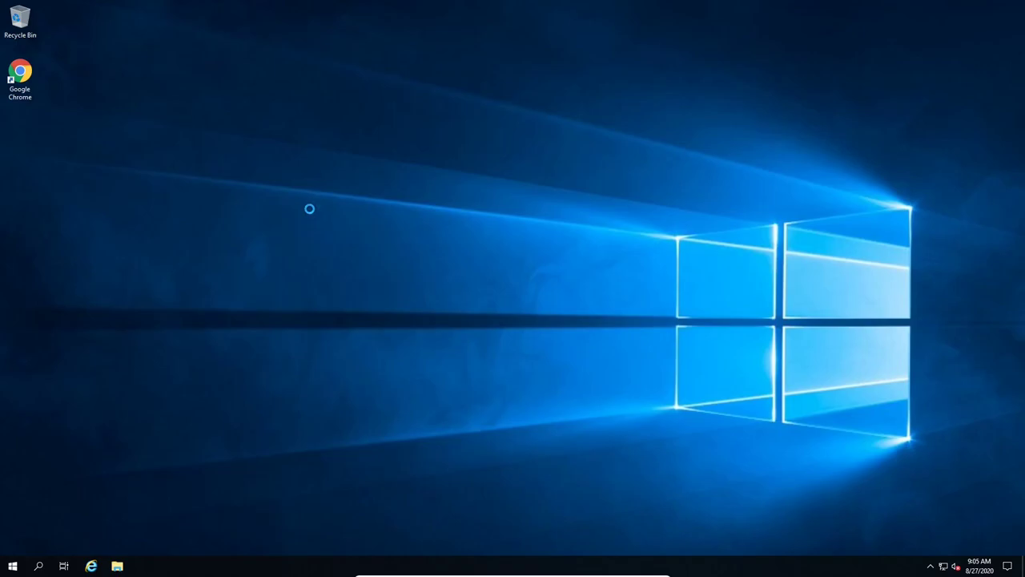
{"action": "right_click", "coordinate": [311, 213]}
{"action": "left_click", "coordinate": [239, 181]}
{"action": "double_click", "coordinate": [18, 74]}
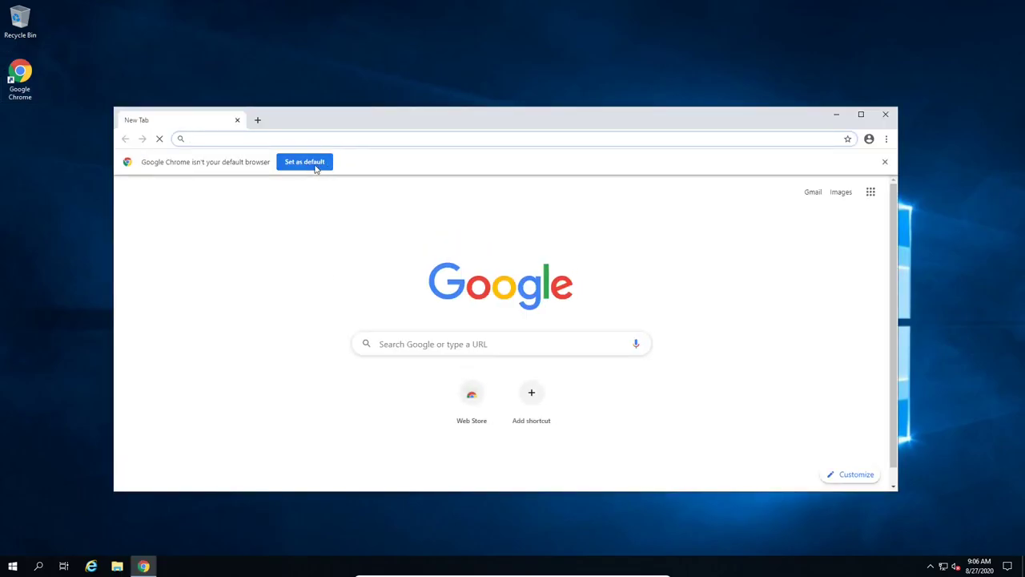
Step: Ask to make Chrome the default browser and load github.com/ufidon in Chrome
{"action": "left_click", "coordinate": [317, 165]}
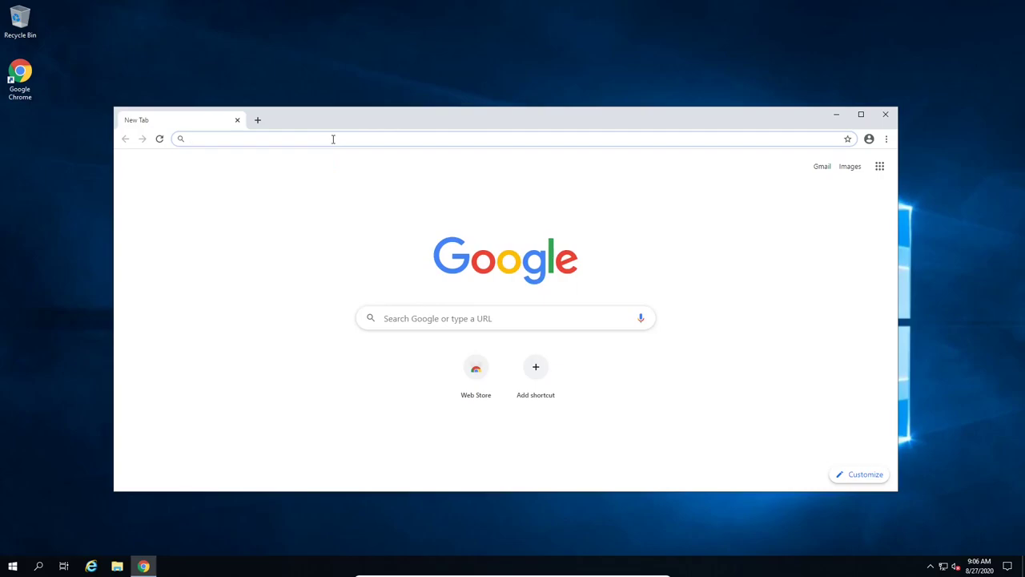
{"action": "type", "text": "git"}
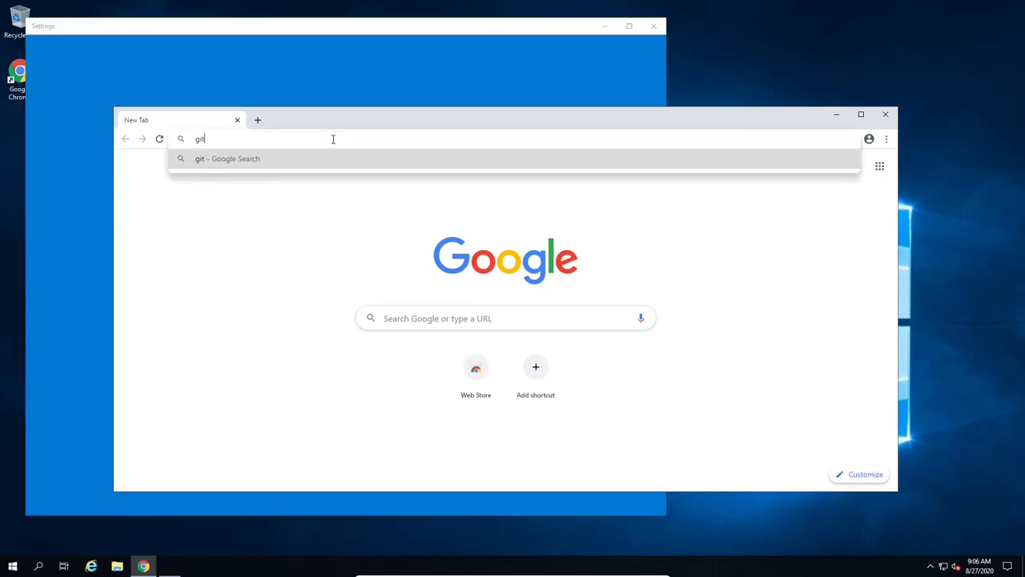
{"action": "type", "text": "hub.com"}
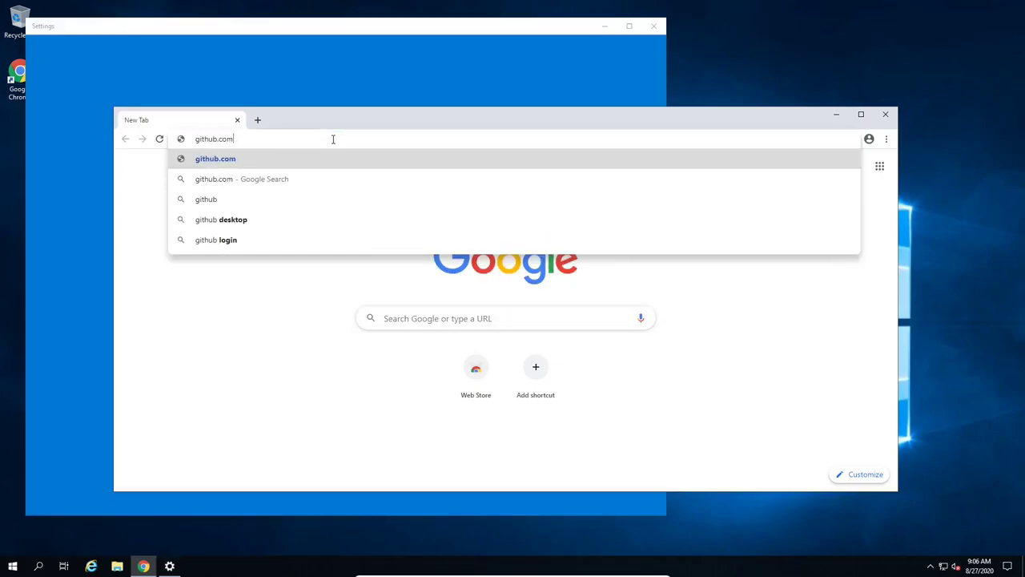
{"action": "type", "text": "/ufidon"}
{"action": "key", "text": "Return"}
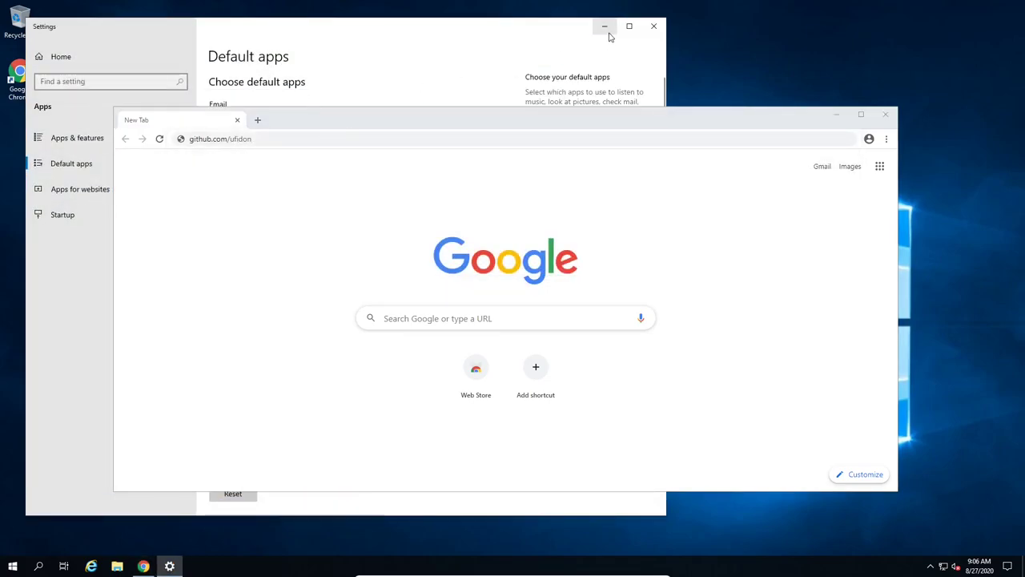
Step: Set Google Chrome as the Web browser in Default apps and close Settings
{"action": "left_click", "coordinate": [505, 35]}
{"action": "scroll", "coordinate": [302, 288], "scroll_direction": "down", "scroll_amount": 2}
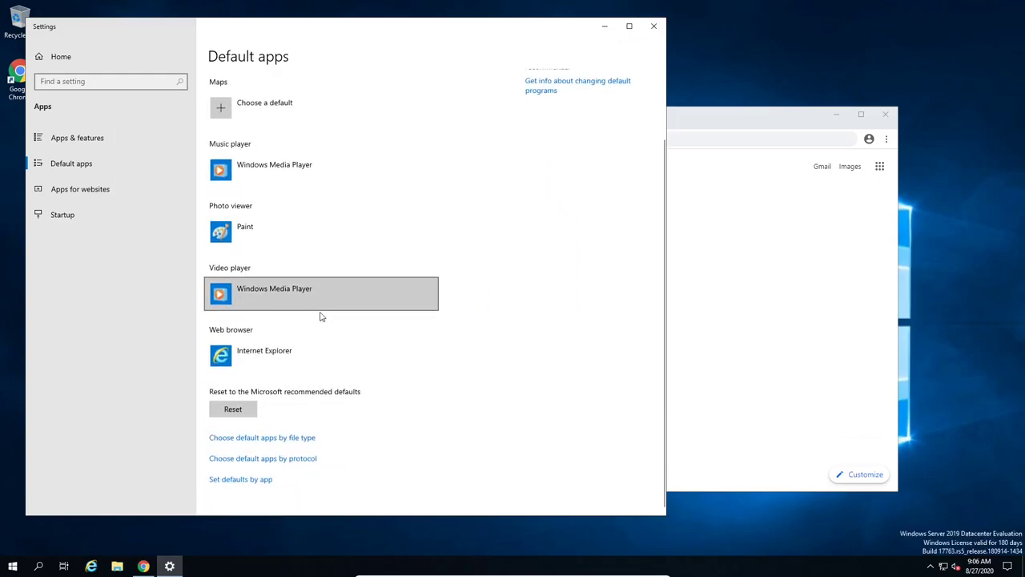
{"action": "left_click", "coordinate": [354, 357]}
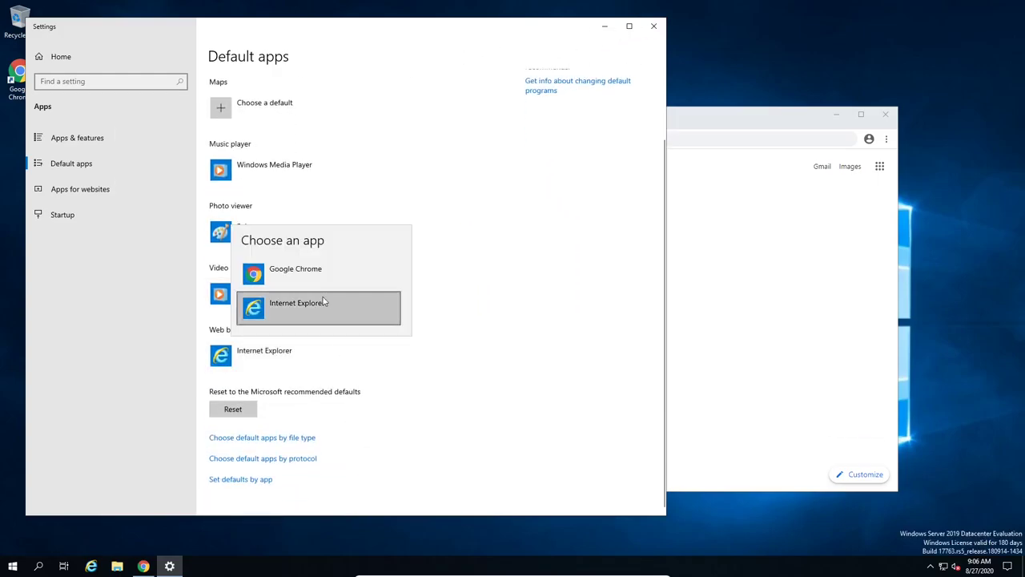
{"action": "left_click", "coordinate": [283, 278]}
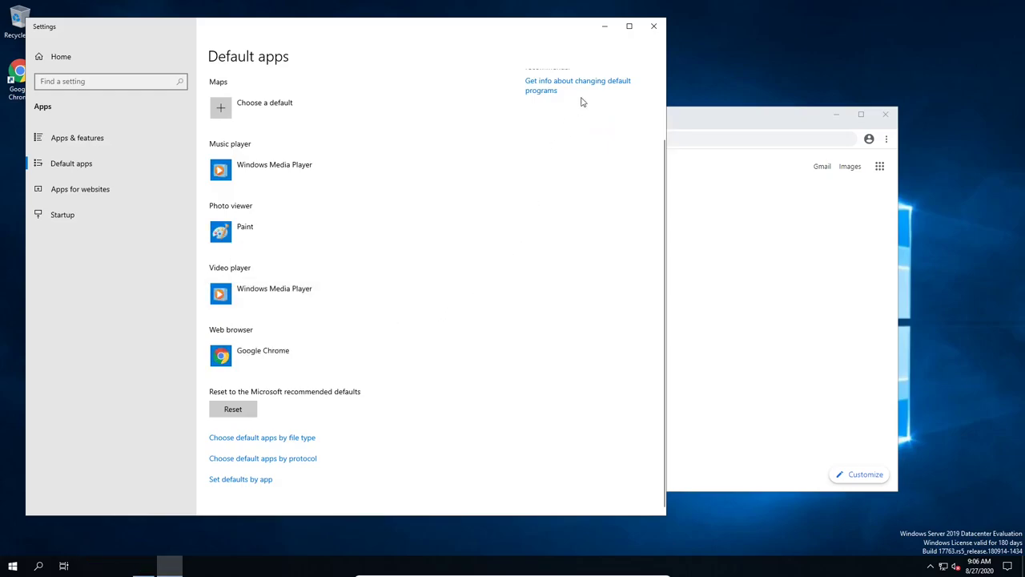
{"action": "left_click", "coordinate": [647, 35]}
Step: Complete the address with /its452 to open the its452 GitHub repository
{"action": "left_click", "coordinate": [427, 318]}
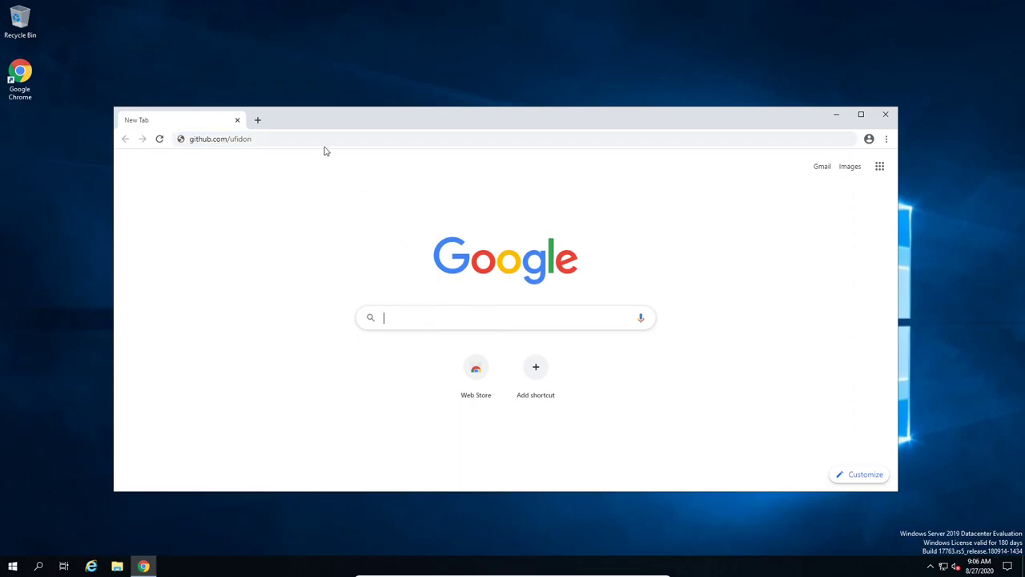
{"action": "left_click", "coordinate": [312, 137]}
{"action": "left_click", "coordinate": [314, 138]}
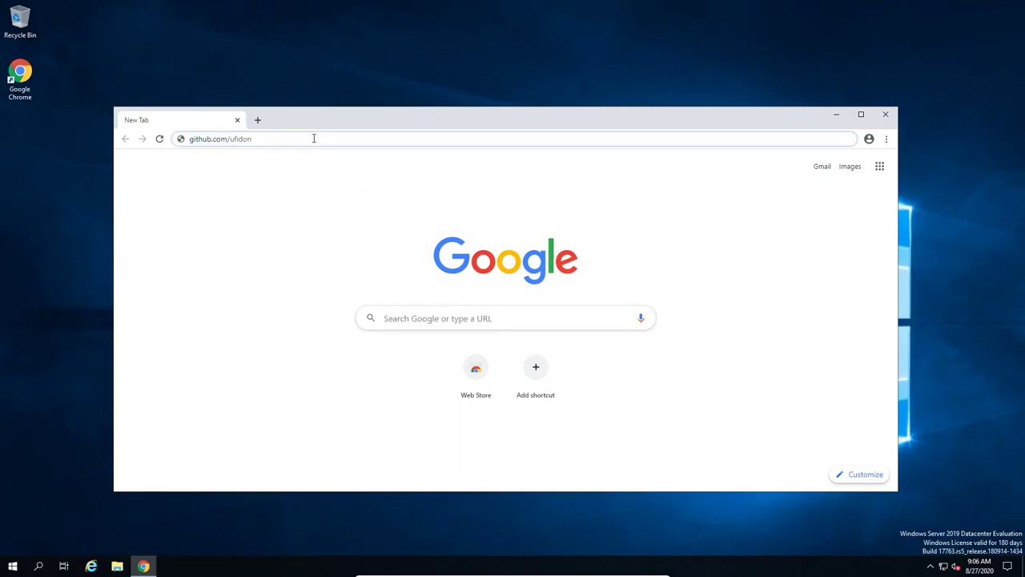
{"action": "type", "text": "/its45"}
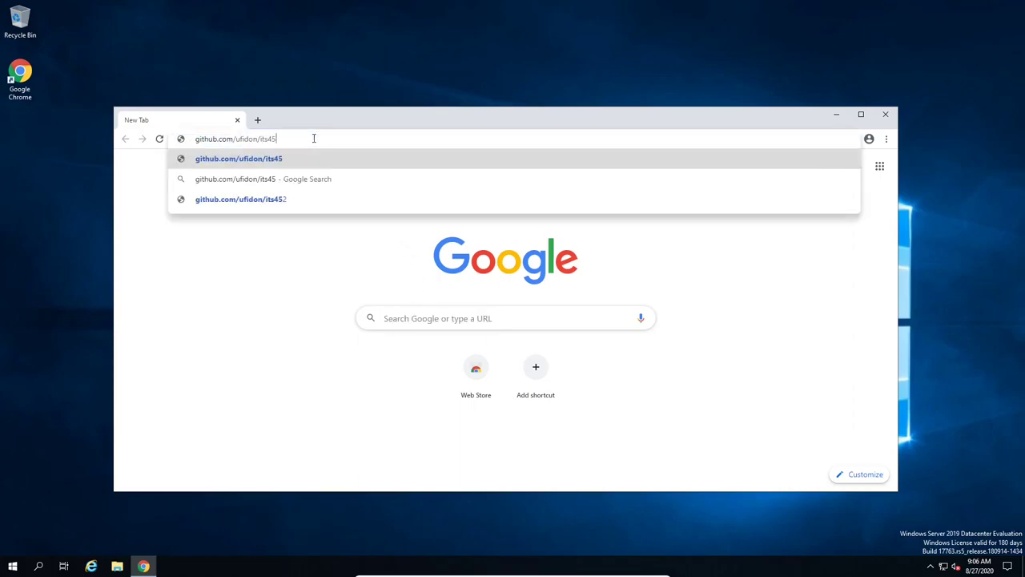
{"action": "type", "text": "2"}
{"action": "key", "text": "Return"}
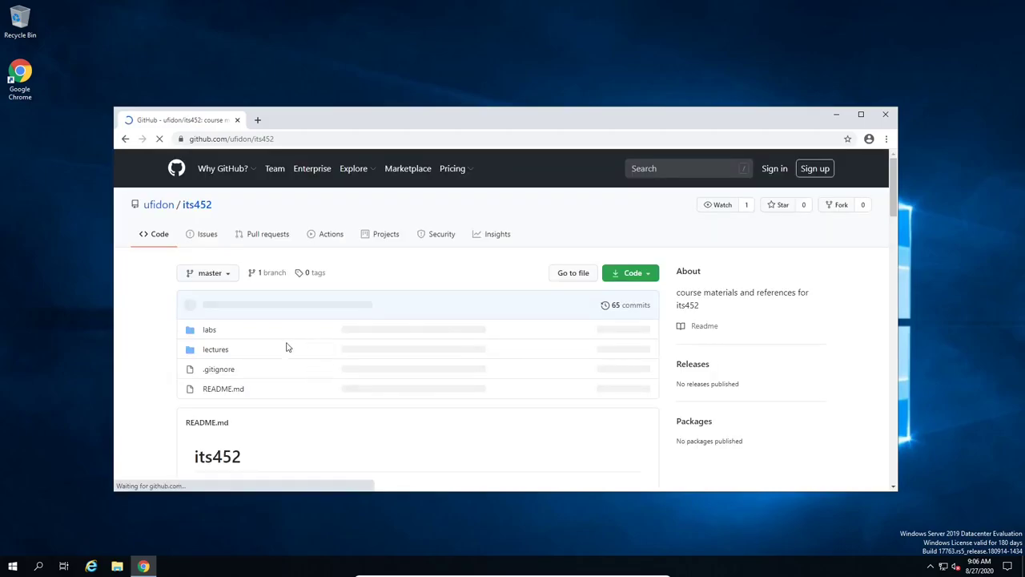
Step: Open labs > lab01 and scroll the README down to its References list
{"action": "scroll", "coordinate": [230, 370], "scroll_direction": "down", "scroll_amount": 3}
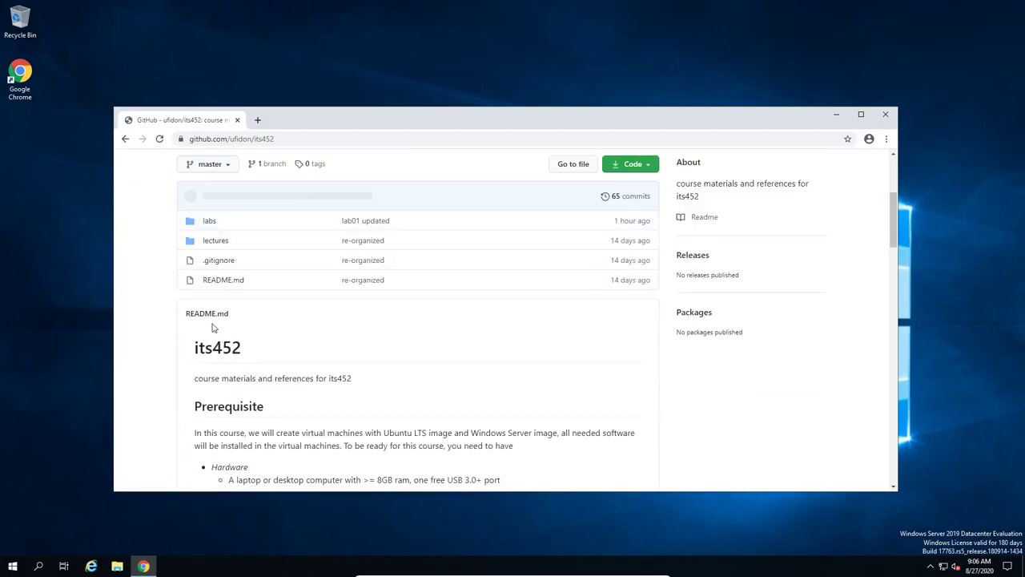
{"action": "left_click", "coordinate": [209, 221]}
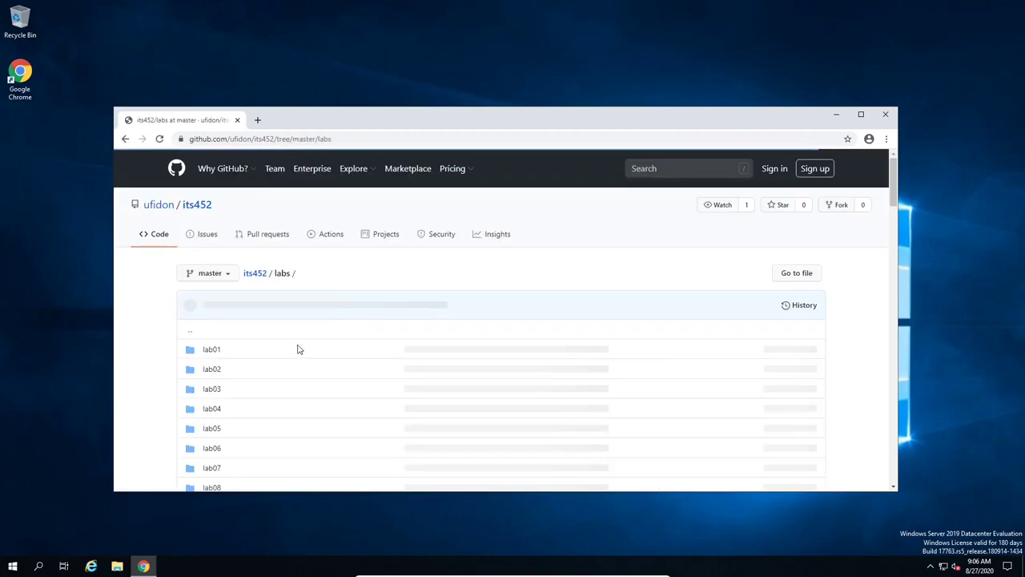
{"action": "left_click", "coordinate": [210, 350]}
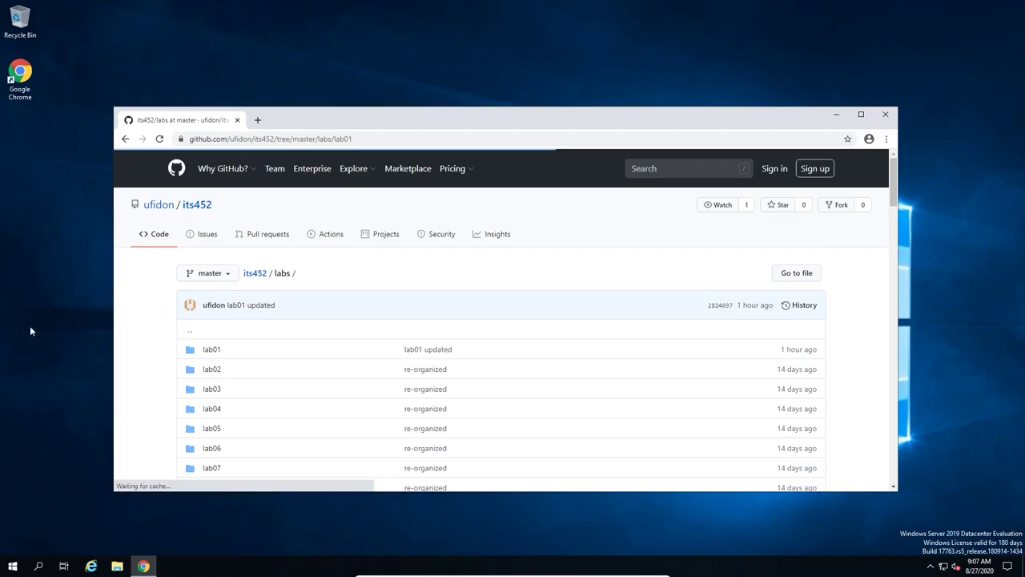
{"action": "scroll", "coordinate": [581, 312], "scroll_direction": "down", "scroll_amount": 15}
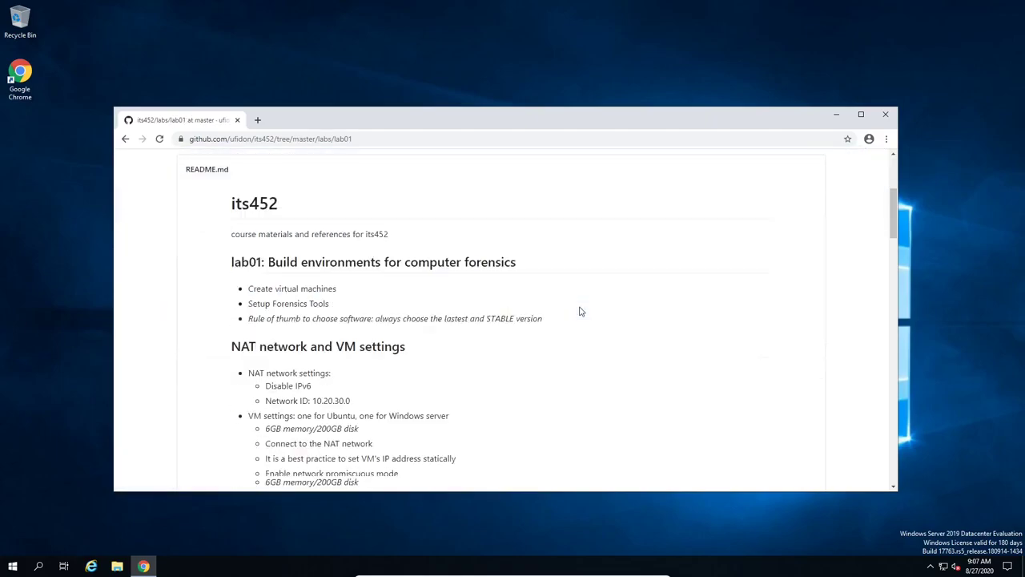
{"action": "scroll", "coordinate": [583, 312], "scroll_direction": "down", "scroll_amount": 20}
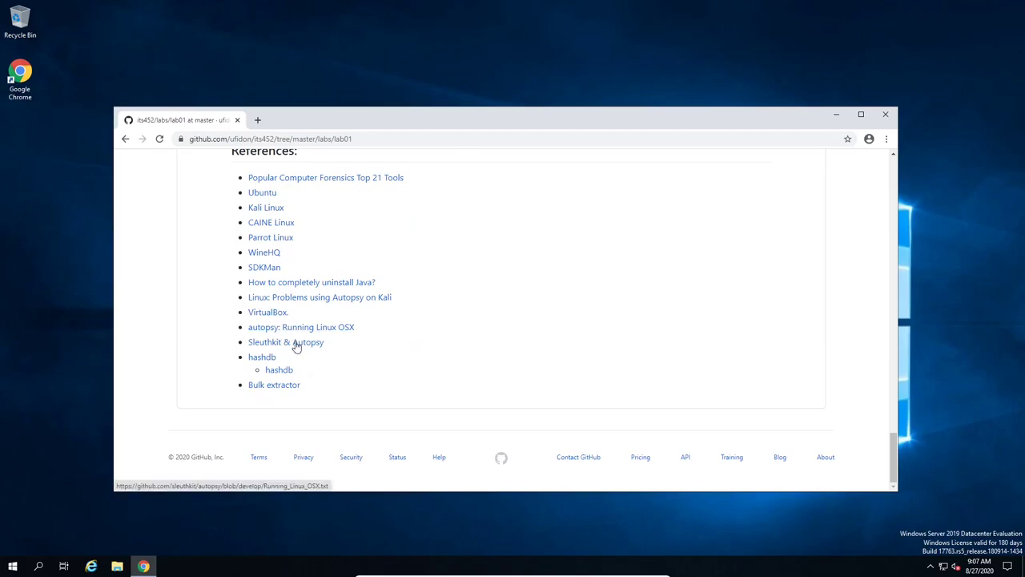
Step: Open the Sleuthkit & Autopsy, hashdb and Bulk extractor references in new tabs
{"action": "right_click", "coordinate": [297, 343]}
{"action": "left_click", "coordinate": [289, 358]}
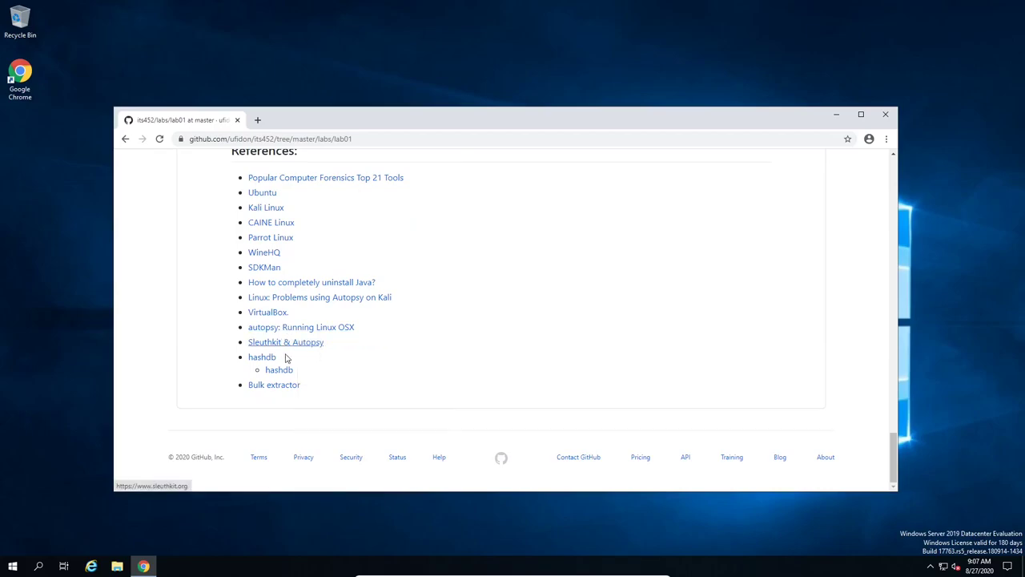
{"action": "right_click", "coordinate": [268, 360]}
{"action": "left_click", "coordinate": [282, 366]}
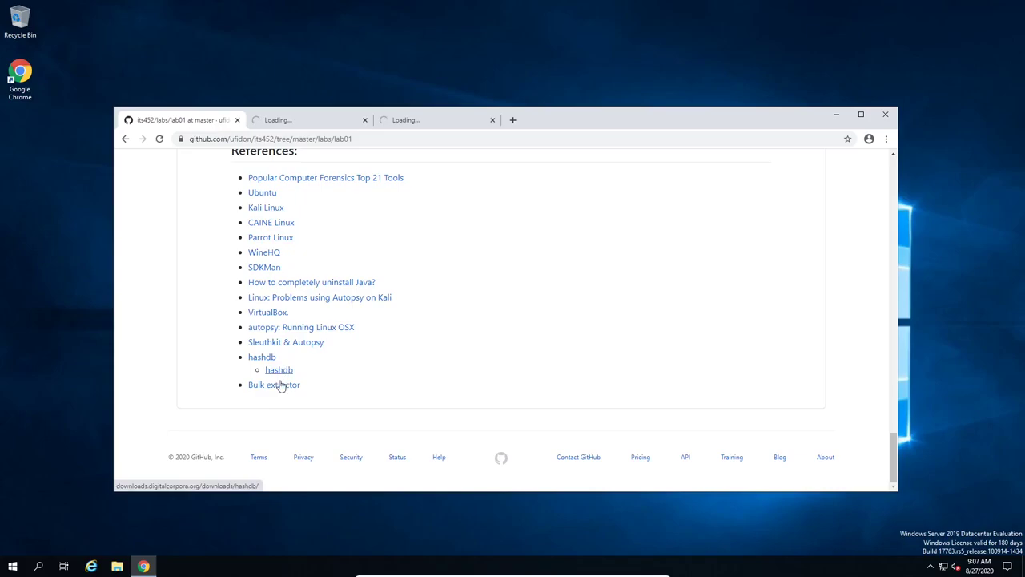
{"action": "right_click", "coordinate": [299, 386]}
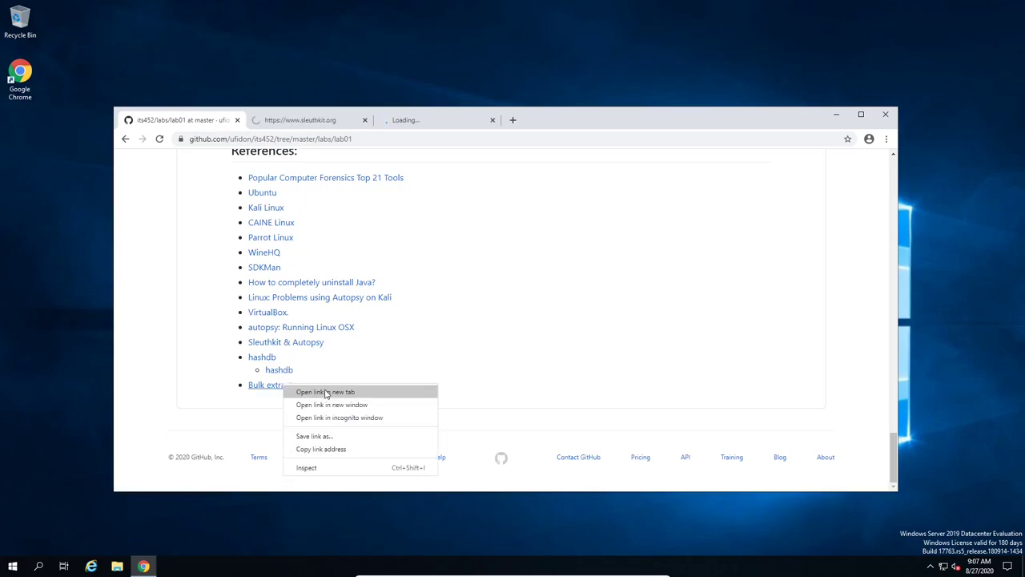
{"action": "left_click", "coordinate": [325, 393]}
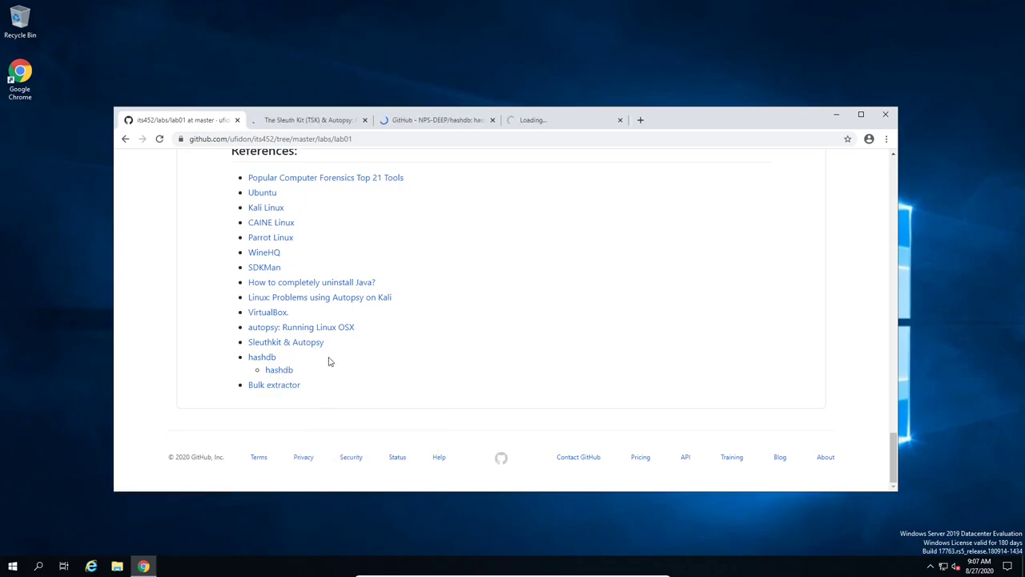
Step: On sleuthkit.org, open the Autopsy and Sleuth Kit download pages in new tabs
{"action": "left_click", "coordinate": [300, 123]}
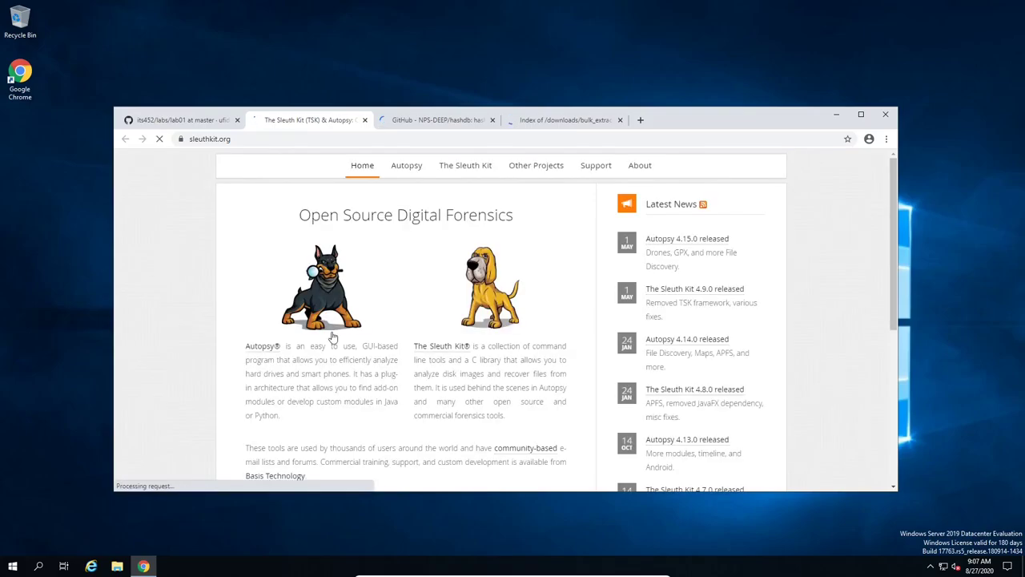
{"action": "mouse_move", "coordinate": [405, 170]}
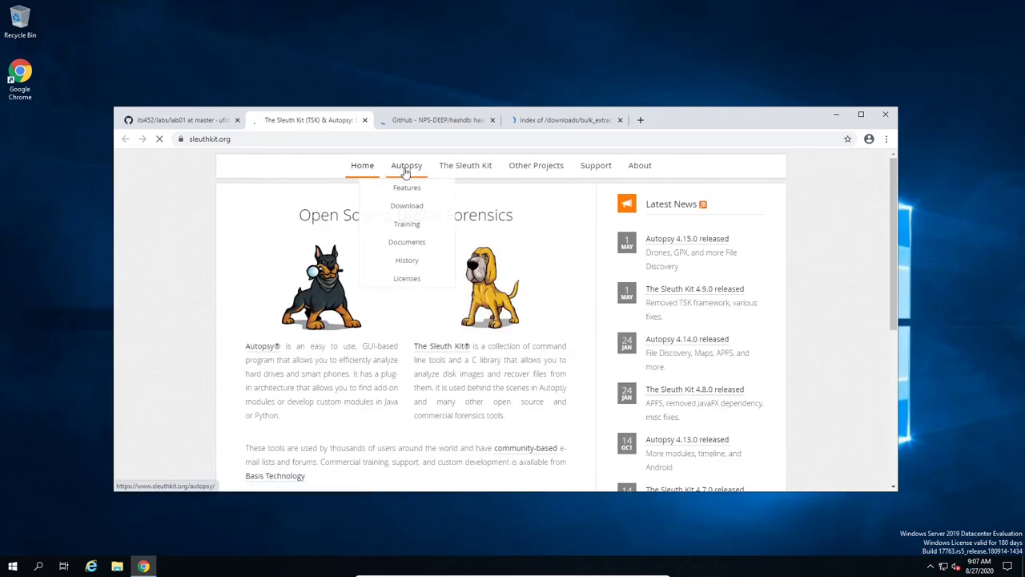
{"action": "right_click", "coordinate": [417, 208]}
{"action": "left_click", "coordinate": [417, 214]}
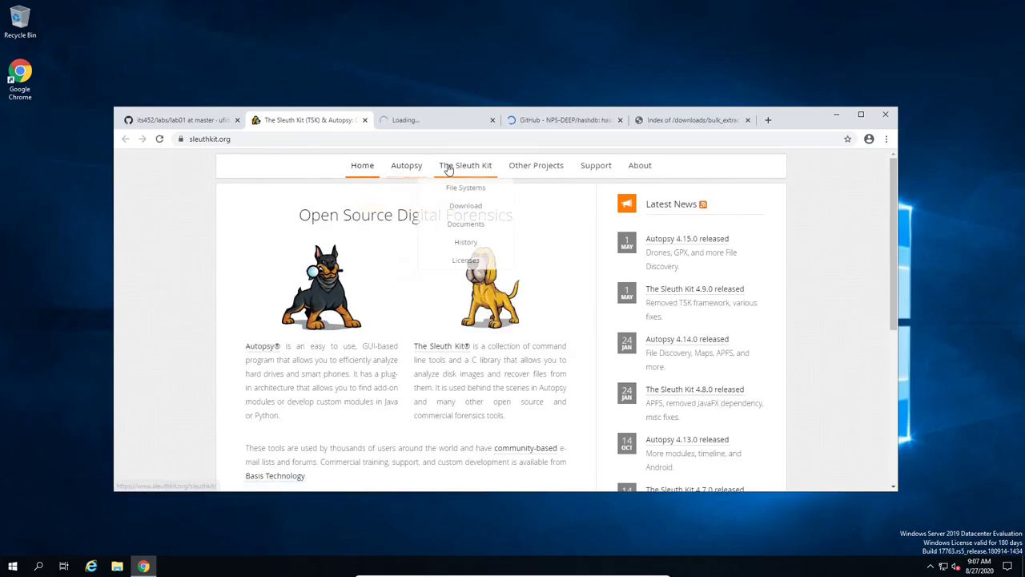
{"action": "right_click", "coordinate": [468, 207]}
{"action": "left_click", "coordinate": [474, 215]}
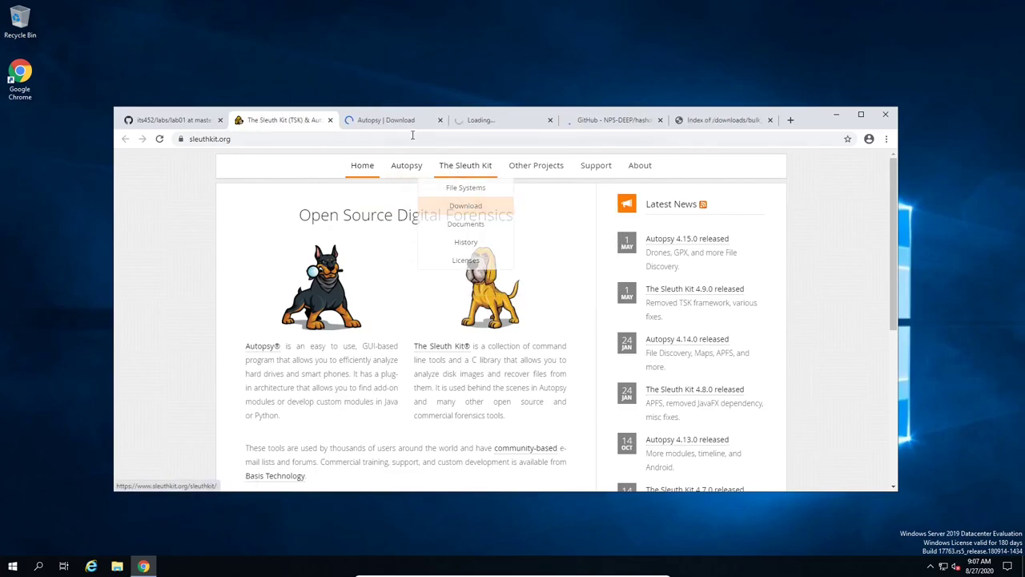
{"action": "left_click", "coordinate": [384, 120]}
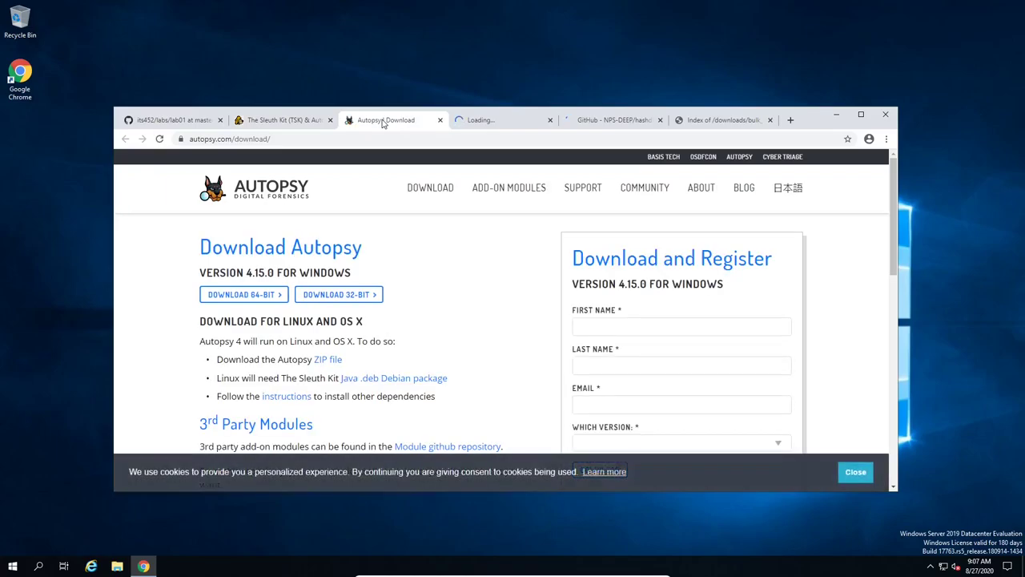
Step: Start the 64-bit Autopsy 4.15.0 installer download and move to The Sleuth Kit download page
{"action": "left_click", "coordinate": [235, 295]}
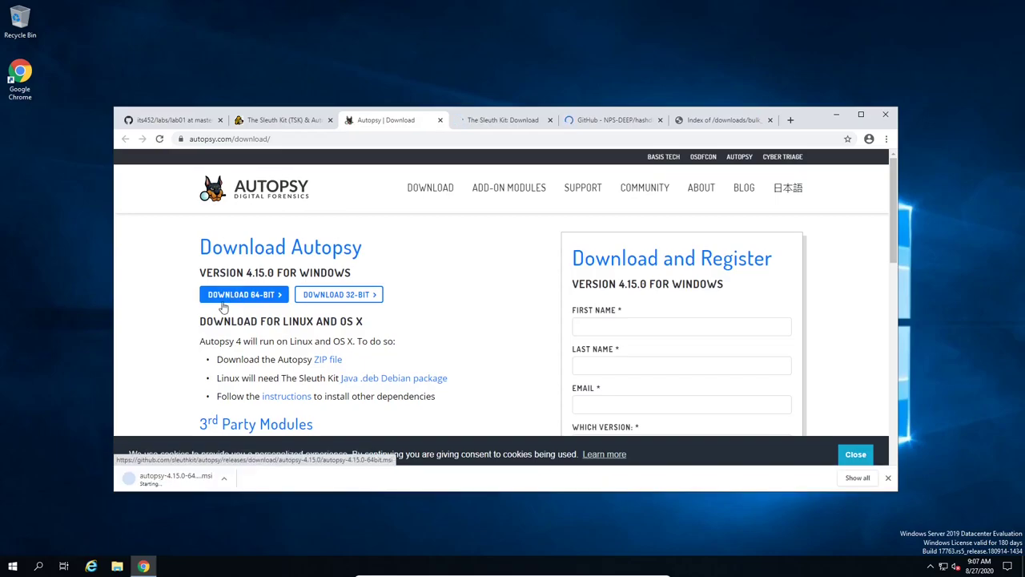
{"action": "left_click", "coordinate": [477, 122]}
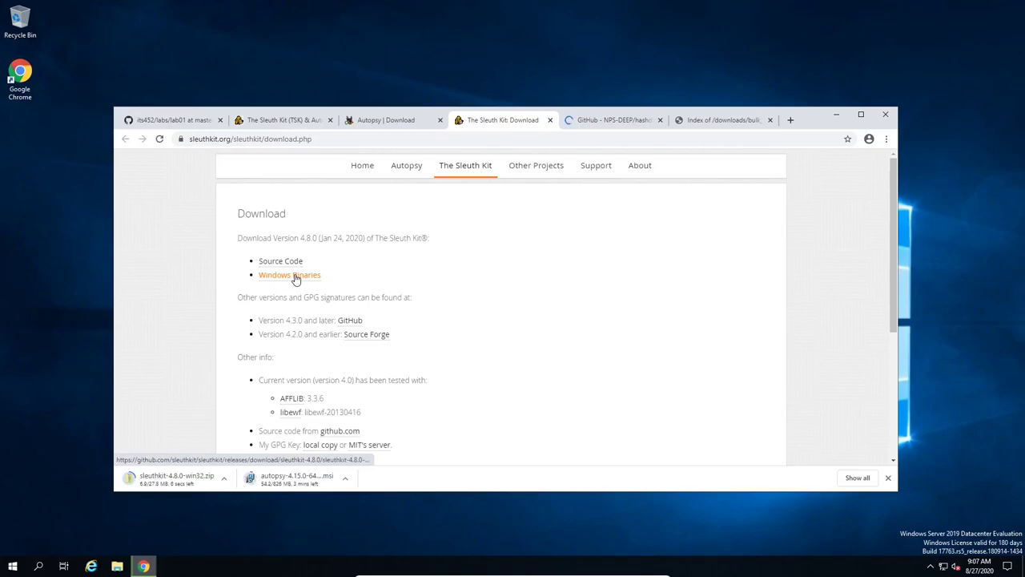
Step: Open hashdb's GitHub Releases page, then scroll through the bulk_extractor download directory listing
{"action": "left_click", "coordinate": [592, 121]}
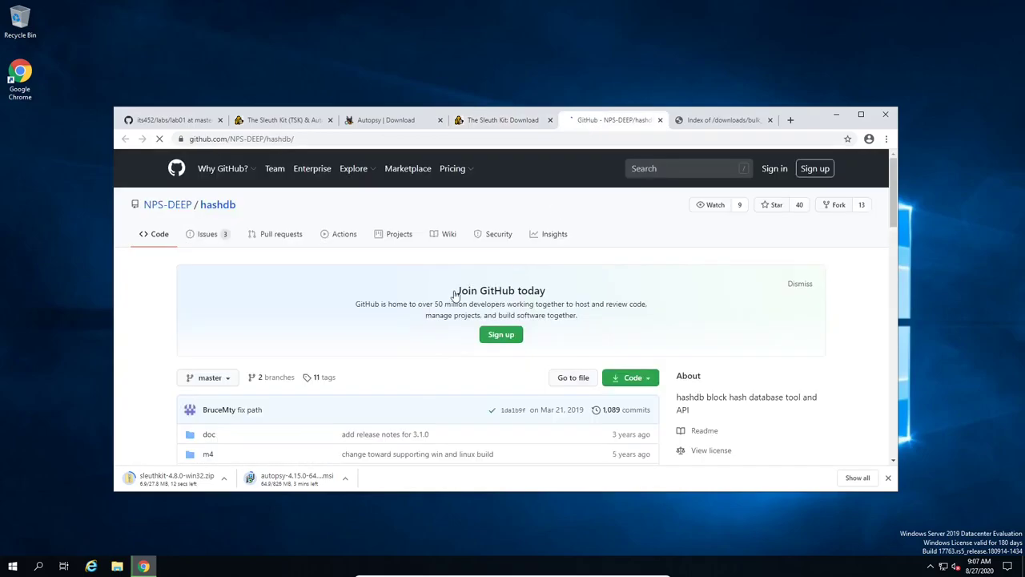
{"action": "scroll", "coordinate": [316, 318], "scroll_direction": "down", "scroll_amount": 3}
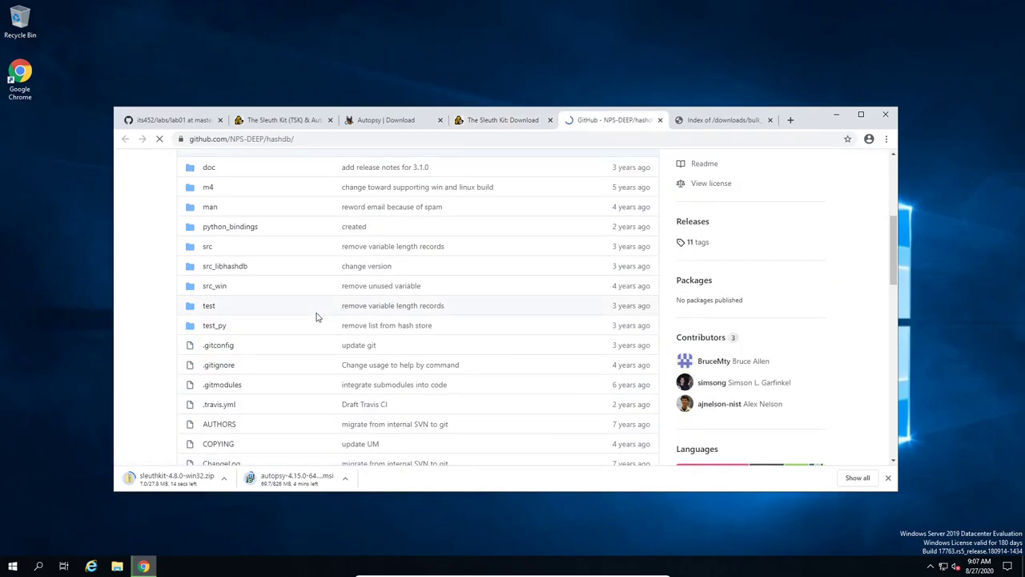
{"action": "scroll", "coordinate": [521, 279], "scroll_direction": "up", "scroll_amount": 3}
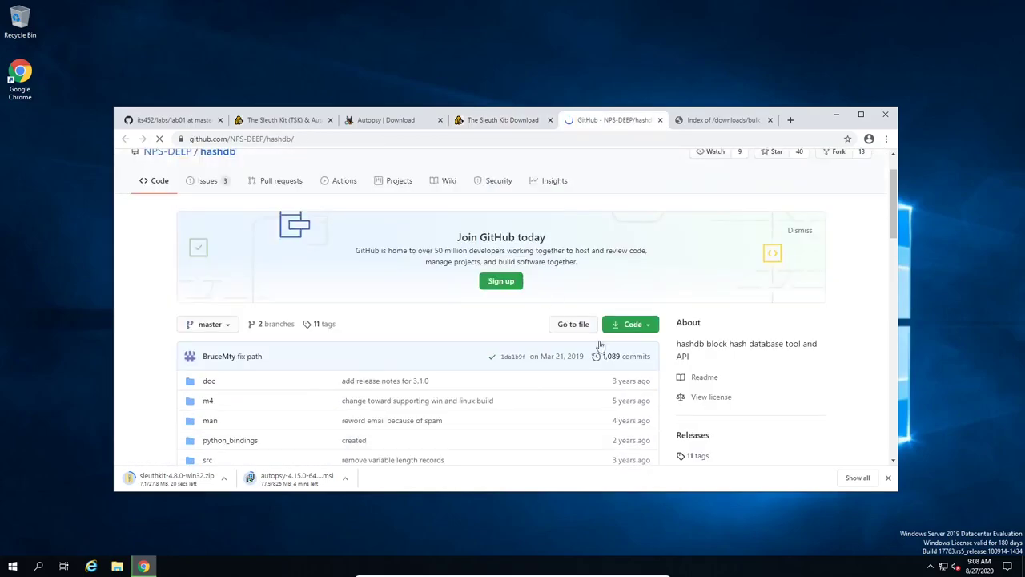
{"action": "left_click", "coordinate": [680, 434]}
{"action": "scroll", "coordinate": [480, 248], "scroll_direction": "down", "scroll_amount": 3}
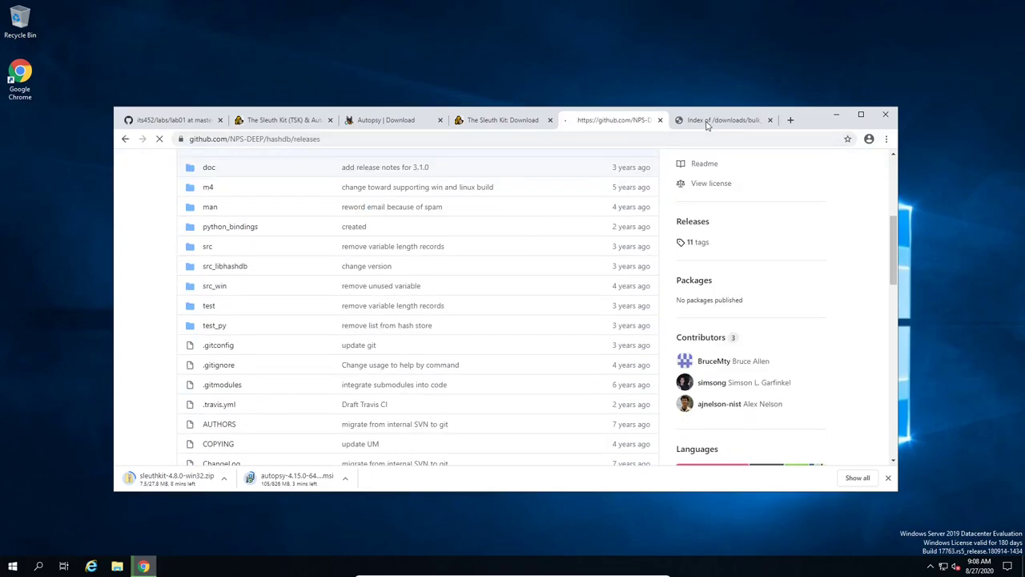
{"action": "left_click", "coordinate": [707, 124]}
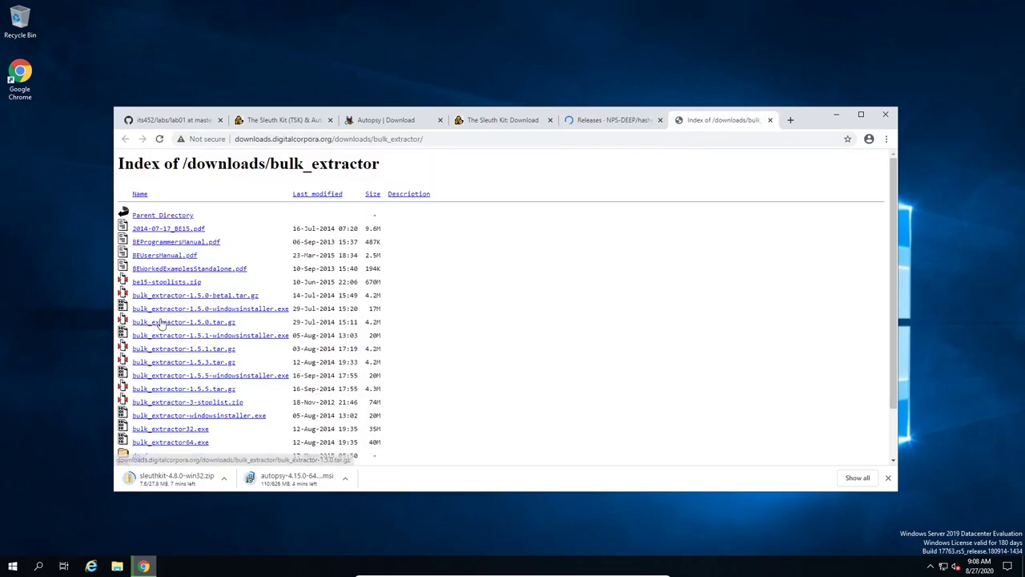
{"action": "scroll", "coordinate": [209, 260], "scroll_direction": "down", "scroll_amount": 1}
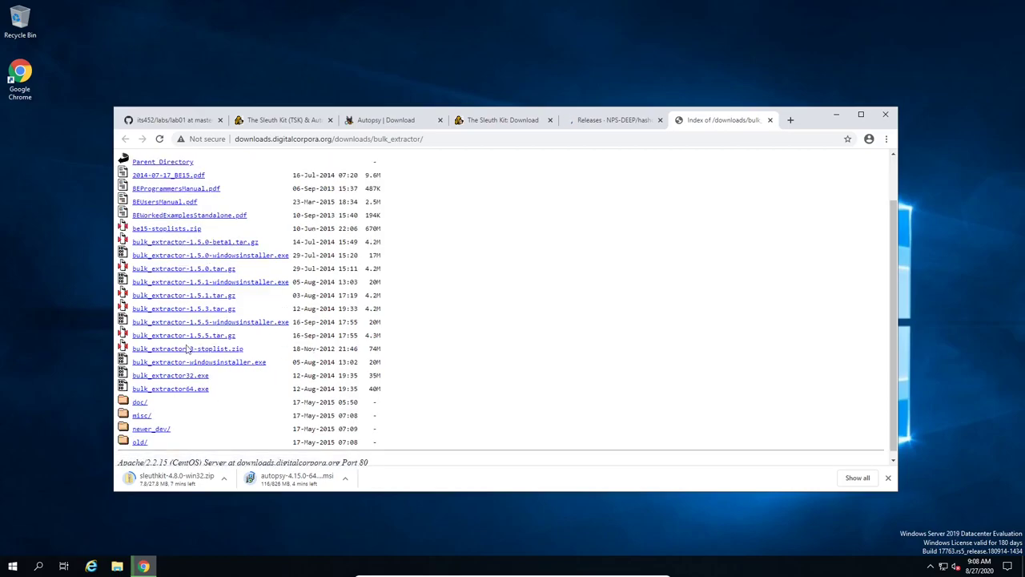
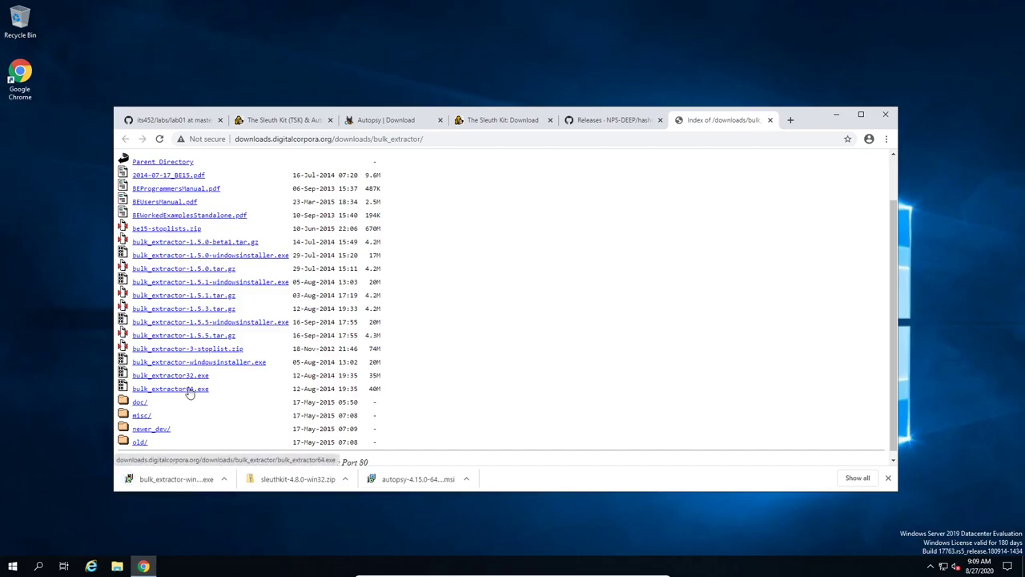
Step: Download bulk_extractor64.exe and look over the hashdb v3.1.0 GitHub release
{"action": "left_click", "coordinate": [189, 389]}
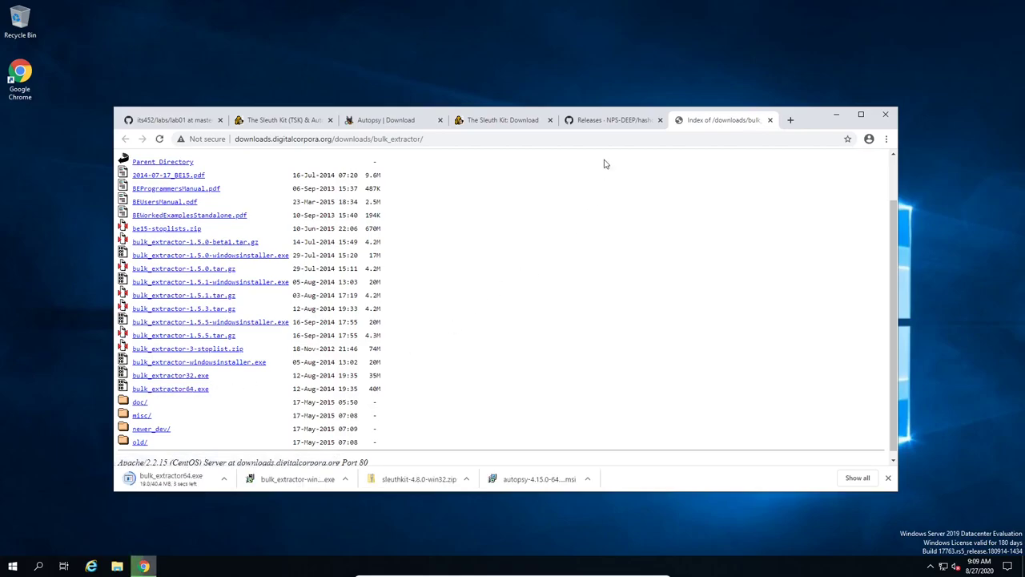
{"action": "left_click", "coordinate": [616, 121]}
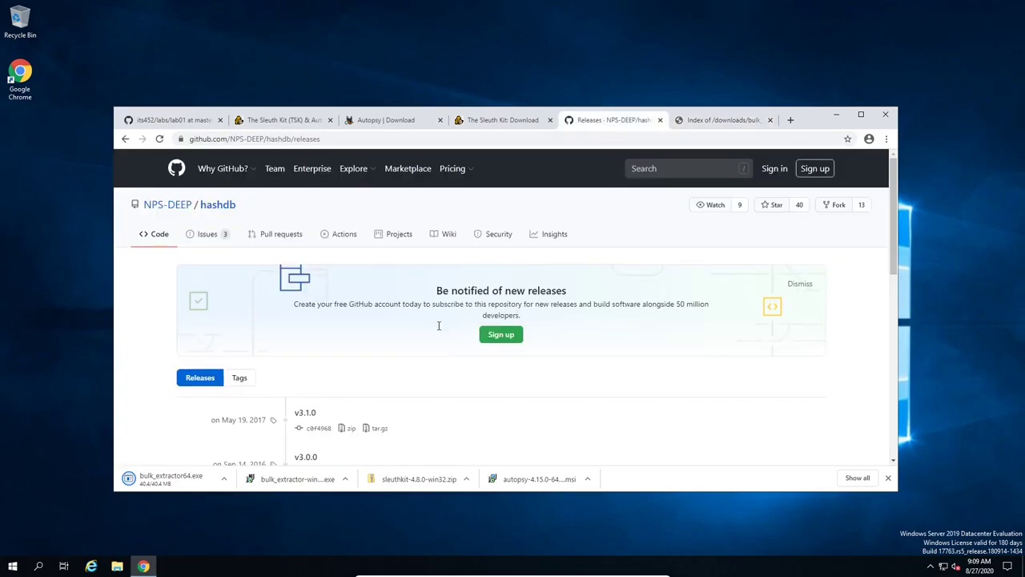
{"action": "scroll", "coordinate": [377, 340], "scroll_direction": "down", "scroll_amount": 3}
{"action": "scroll", "coordinate": [376, 340], "scroll_direction": "up", "scroll_amount": 2}
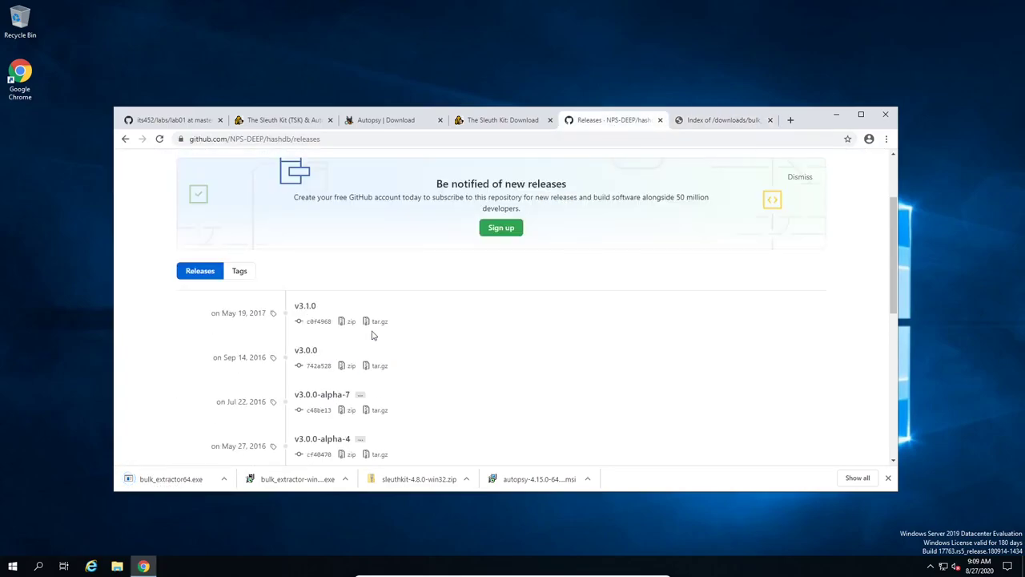
{"action": "left_click", "coordinate": [305, 307]}
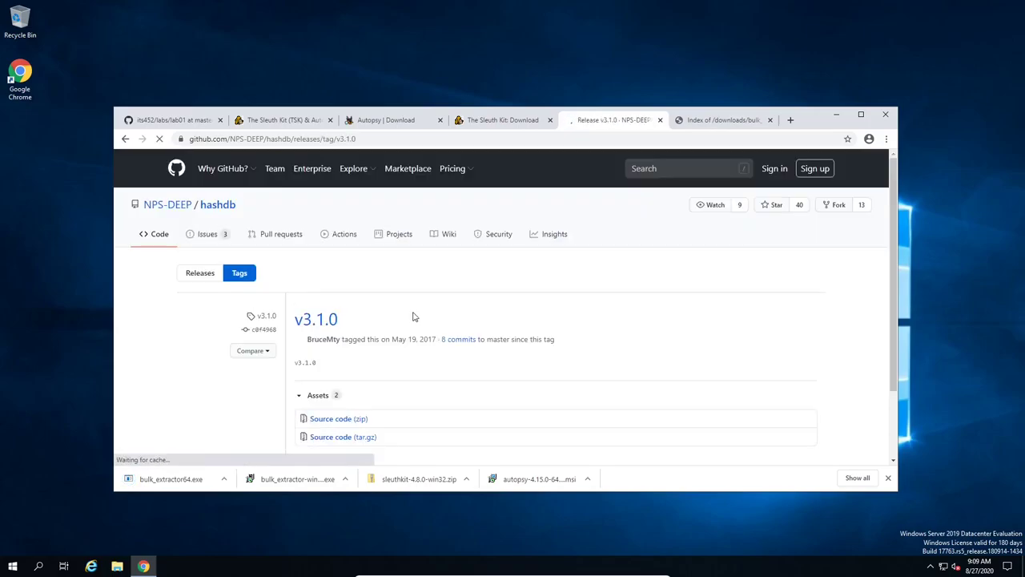
{"action": "scroll", "coordinate": [413, 315], "scroll_direction": "down", "scroll_amount": 1}
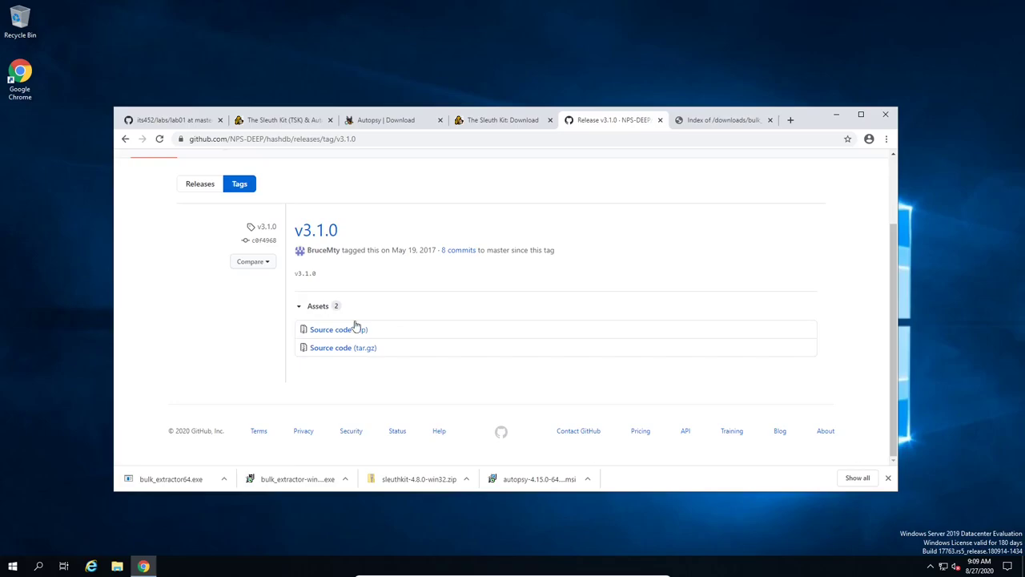
{"action": "scroll", "coordinate": [328, 246], "scroll_direction": "up", "scroll_amount": 1}
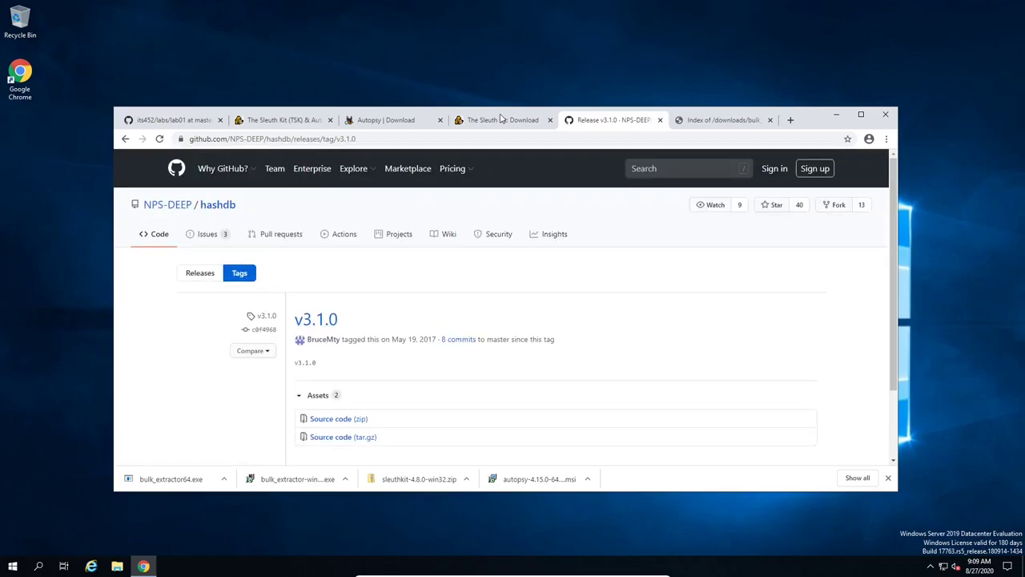
Step: Open the lab01 page's hashdb link in a new tab
{"action": "left_click", "coordinate": [183, 120]}
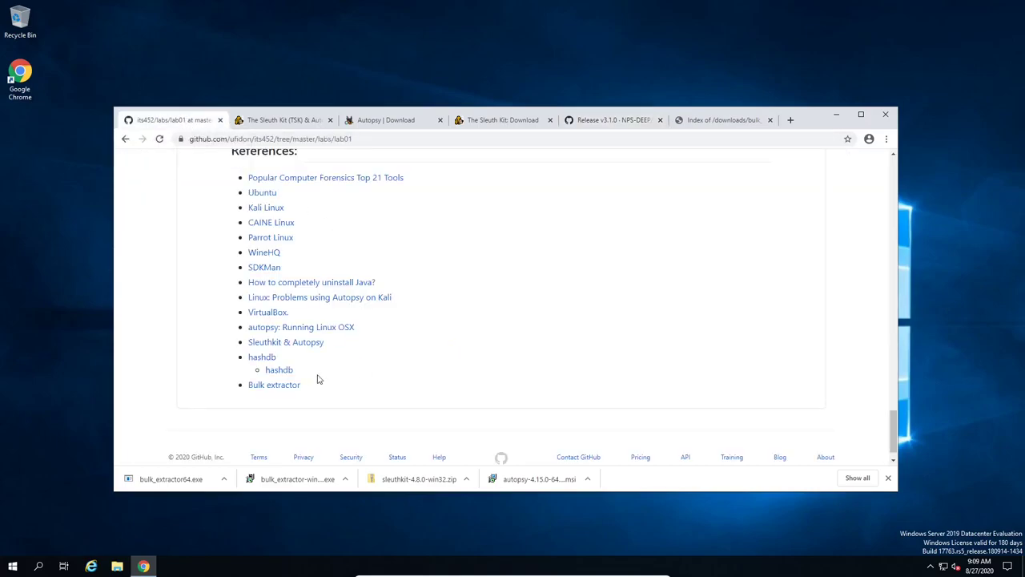
{"action": "right_click", "coordinate": [280, 372]}
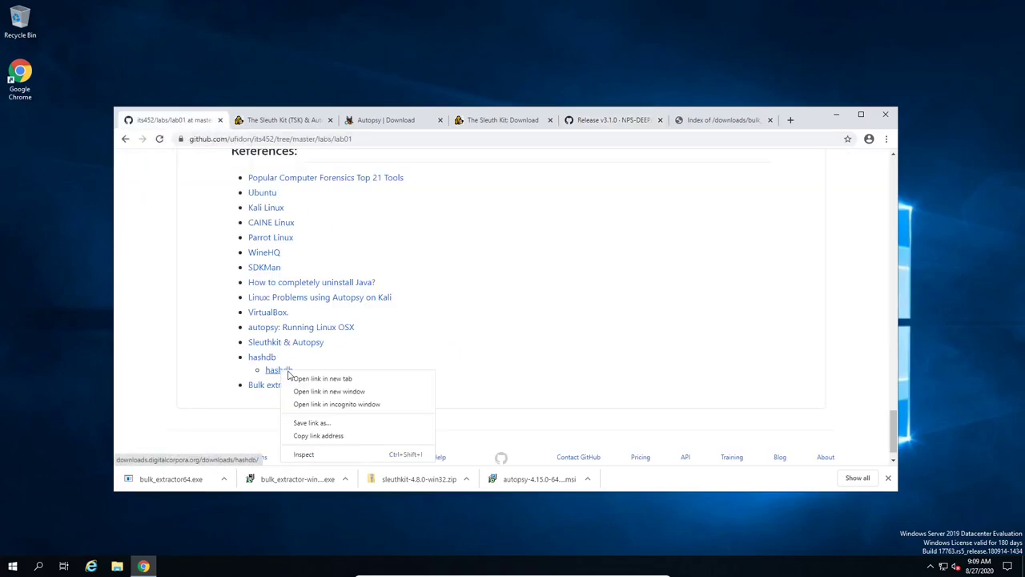
{"action": "left_click", "coordinate": [324, 380]}
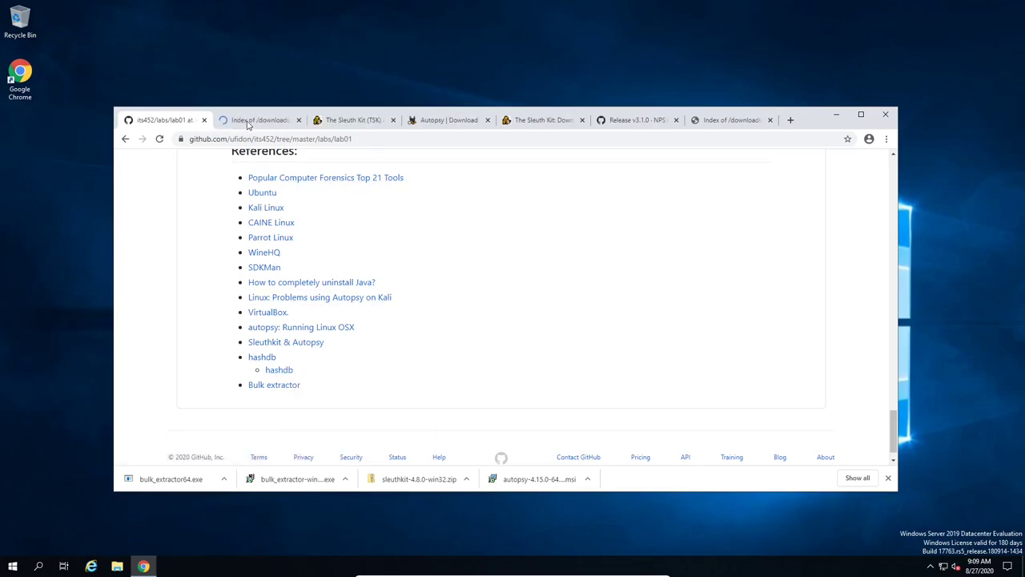
Step: Download hashdb-3.1.0-windowsinstaller.exe from the hashdb index and launch it
{"action": "left_click", "coordinate": [248, 120]}
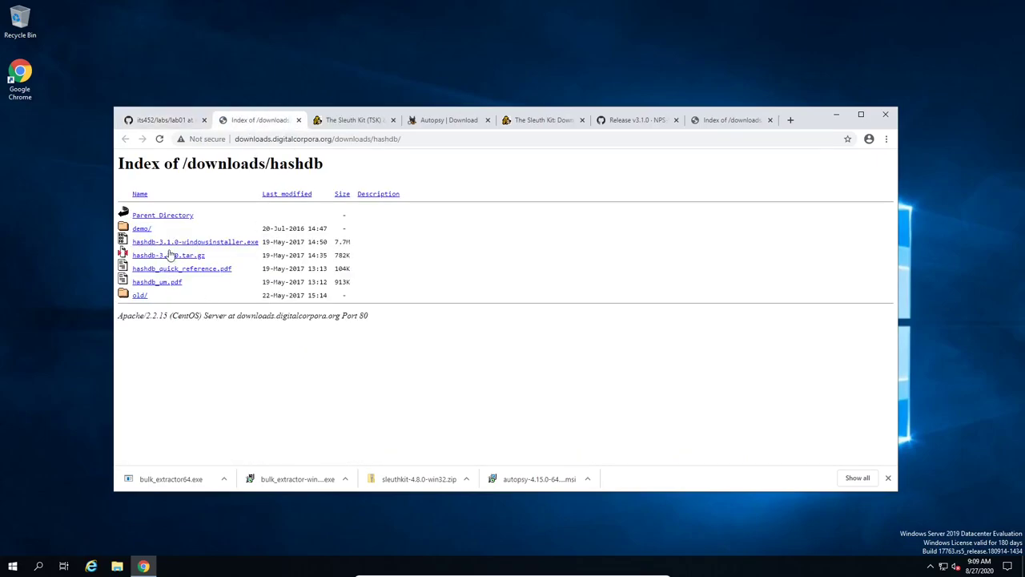
{"action": "left_click", "coordinate": [214, 244]}
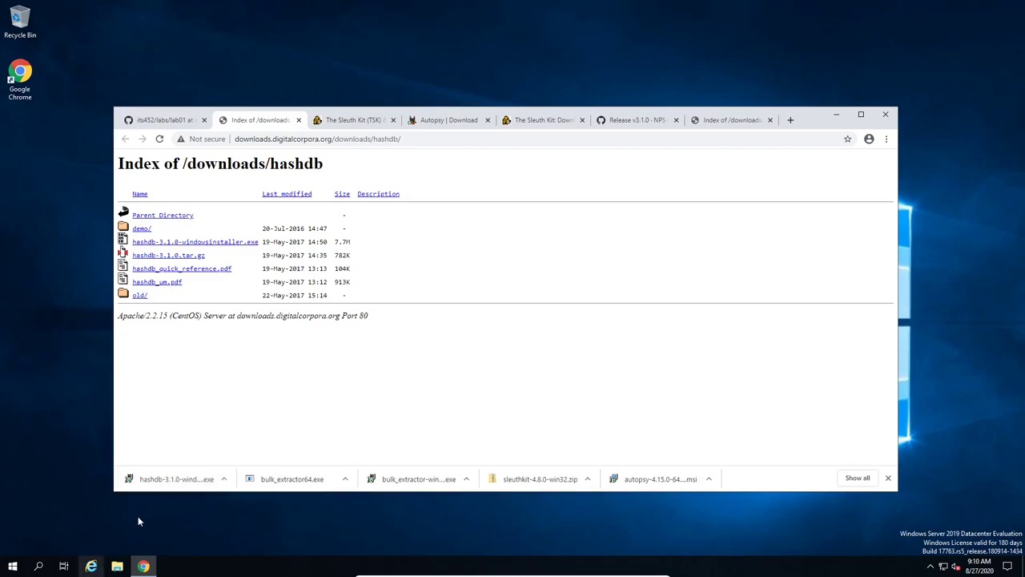
{"action": "left_click", "coordinate": [171, 479]}
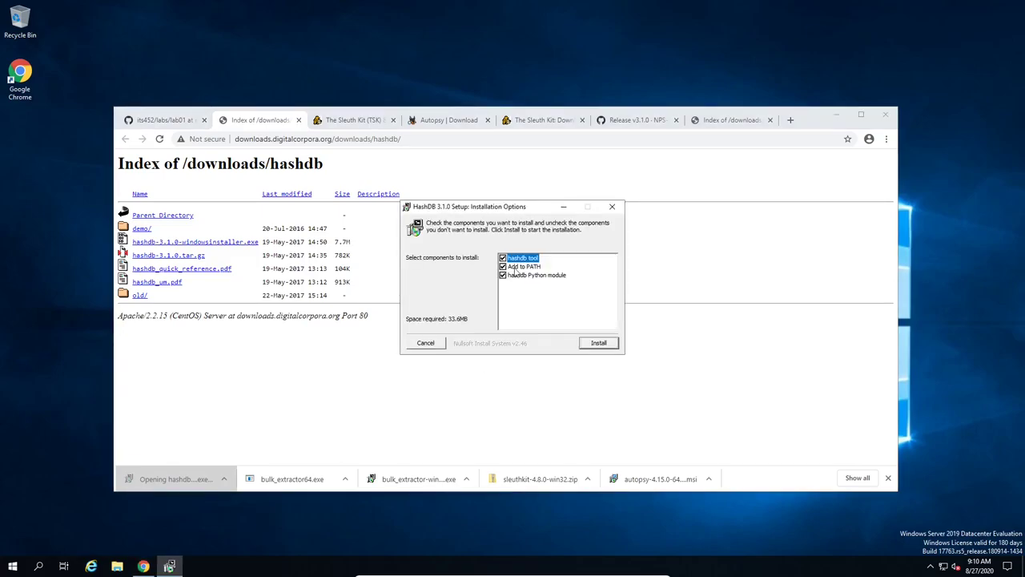
Step: Install HashDB 3.1.0 with the tool, Add to PATH and Python module components, then close setup
{"action": "left_click", "coordinate": [599, 343]}
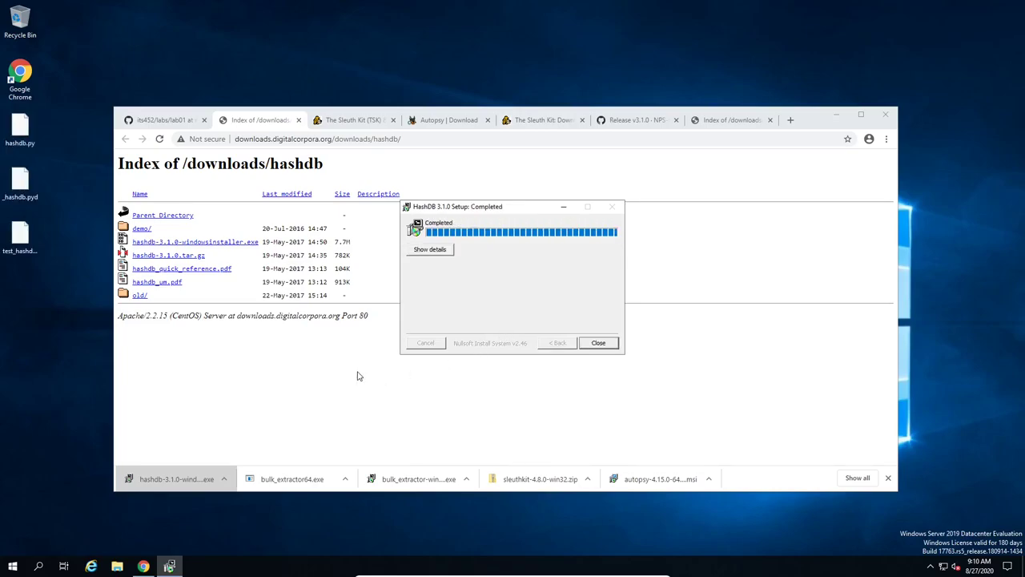
{"action": "left_click", "coordinate": [9, 134]}
{"action": "left_click", "coordinate": [599, 343]}
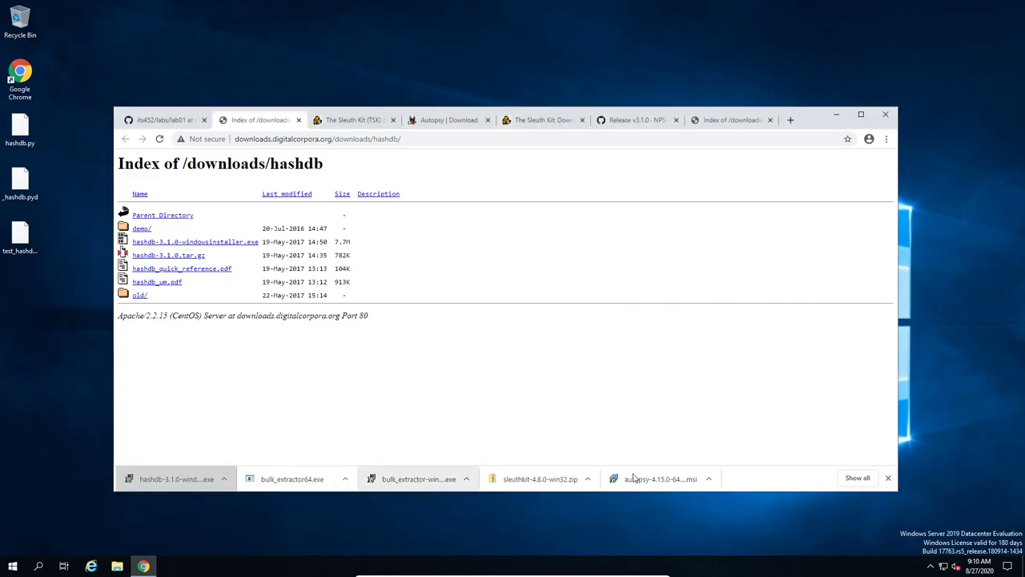
{"action": "left_click", "coordinate": [281, 479]}
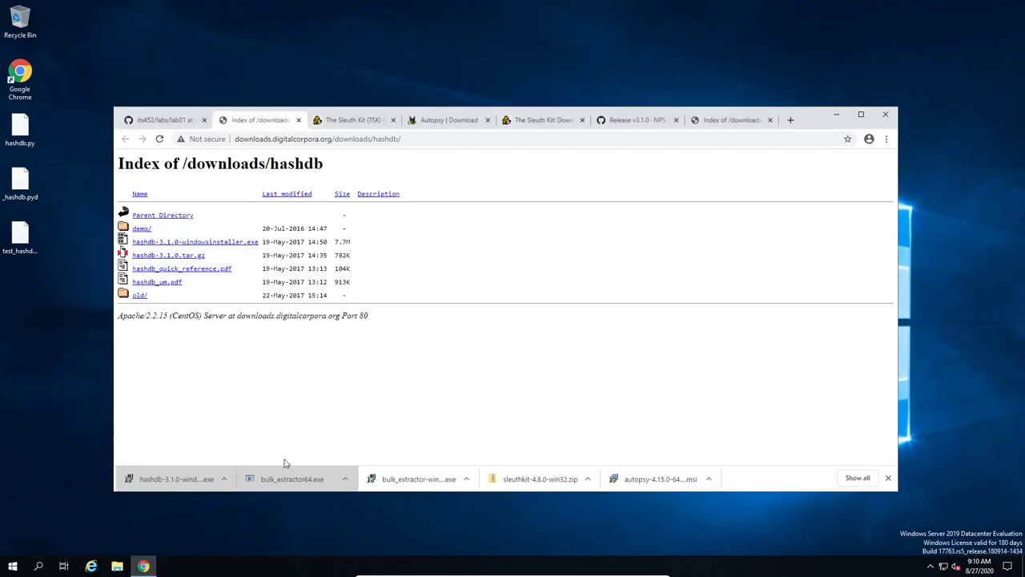
Step: Install Bulk Extractor 1.5.1 in the 64-bit configuration with Add to path, then close setup
{"action": "left_click", "coordinate": [394, 487]}
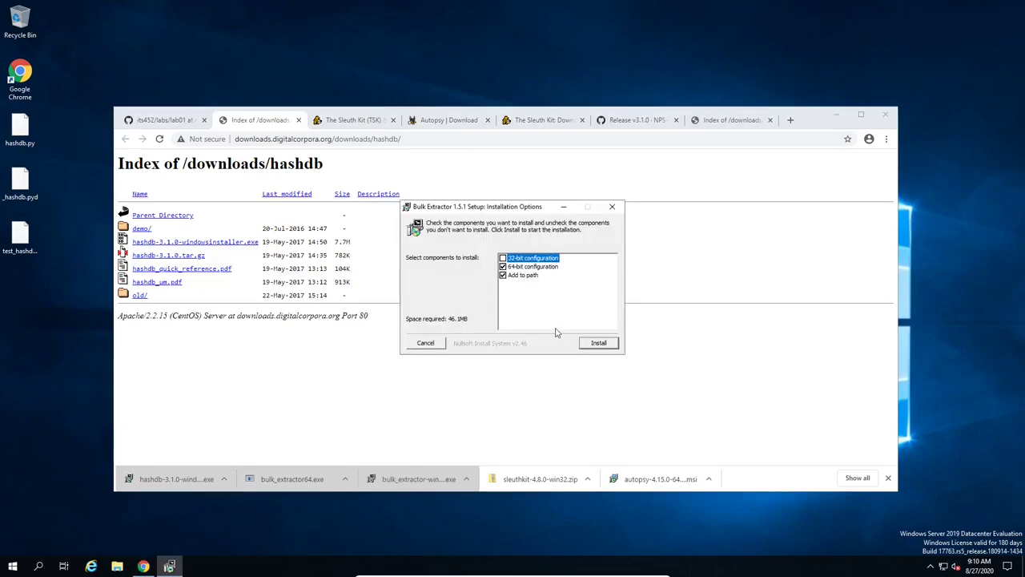
{"action": "left_click", "coordinate": [596, 345]}
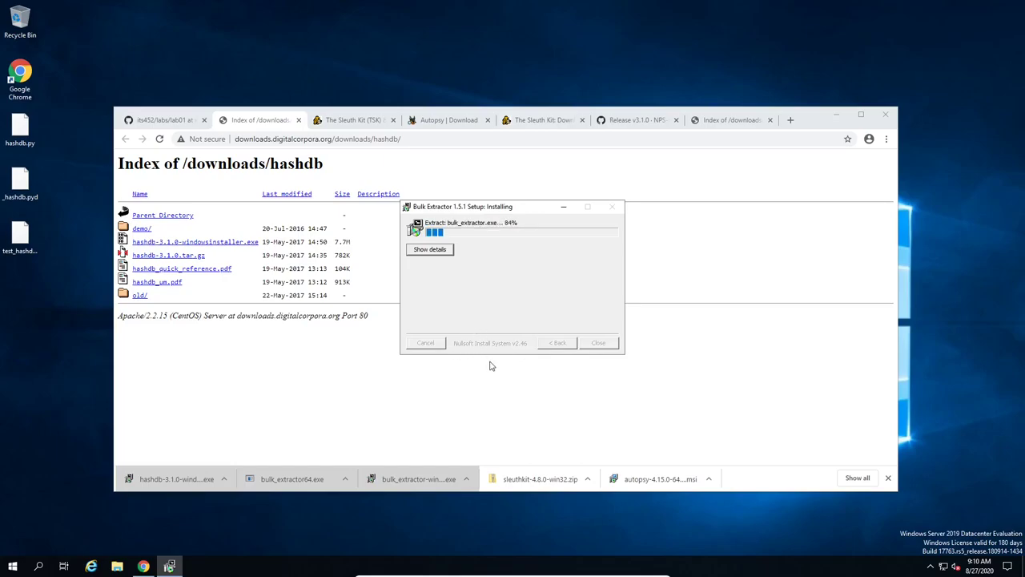
{"action": "left_click", "coordinate": [595, 342]}
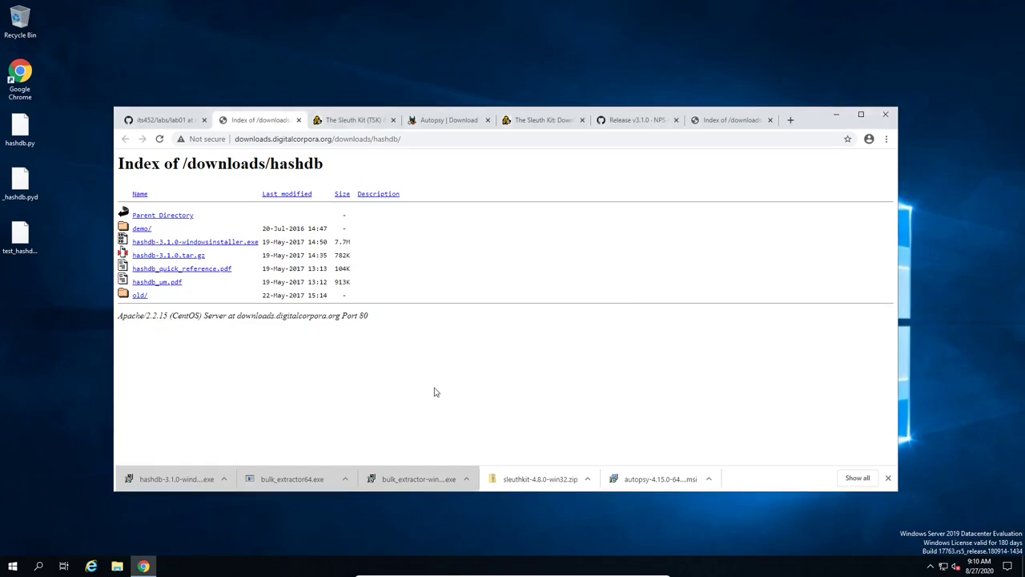
Step: Start installing Autopsy into the default C:\Program Files\Autopsy-4.15.0\ folder and open a new Chrome tab
{"action": "left_click", "coordinate": [646, 480]}
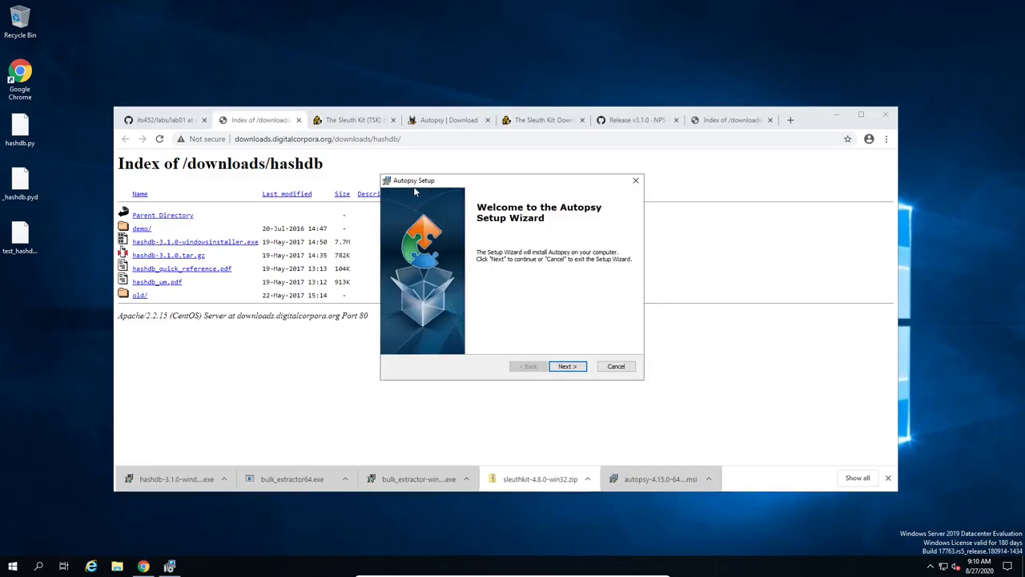
{"action": "left_click", "coordinate": [563, 370]}
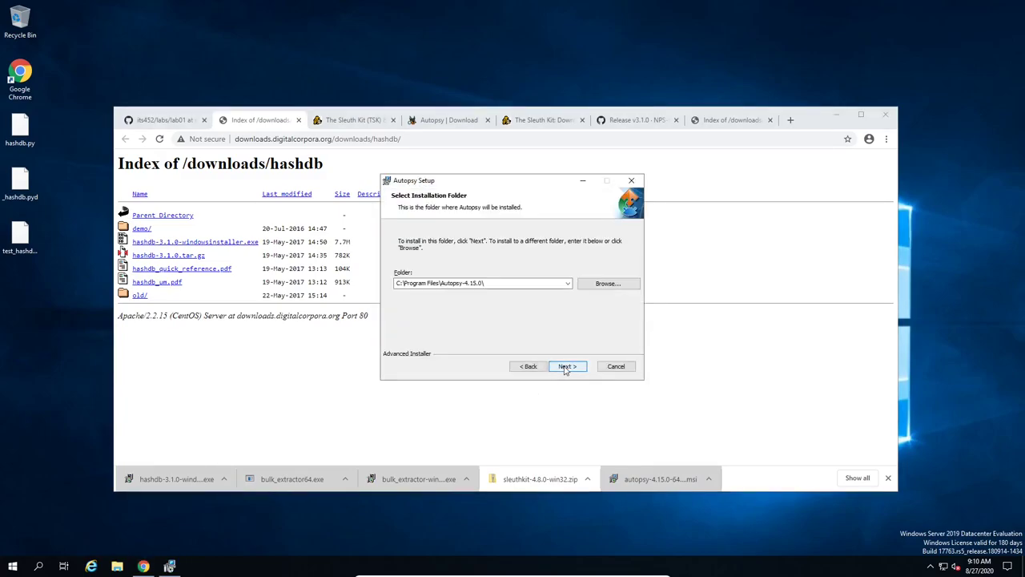
{"action": "left_click", "coordinate": [465, 286]}
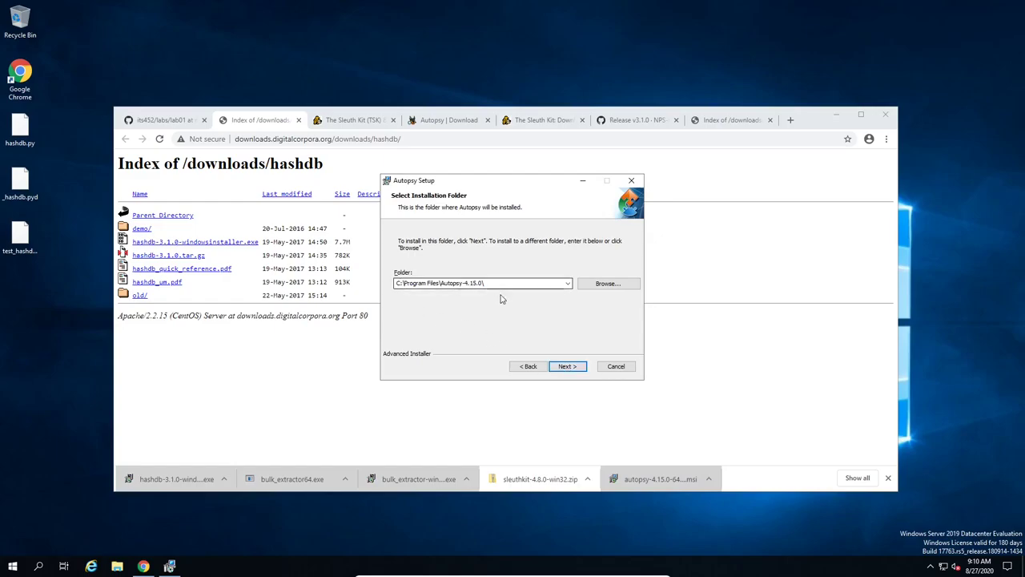
{"action": "left_click", "coordinate": [568, 372]}
{"action": "left_click", "coordinate": [570, 366]}
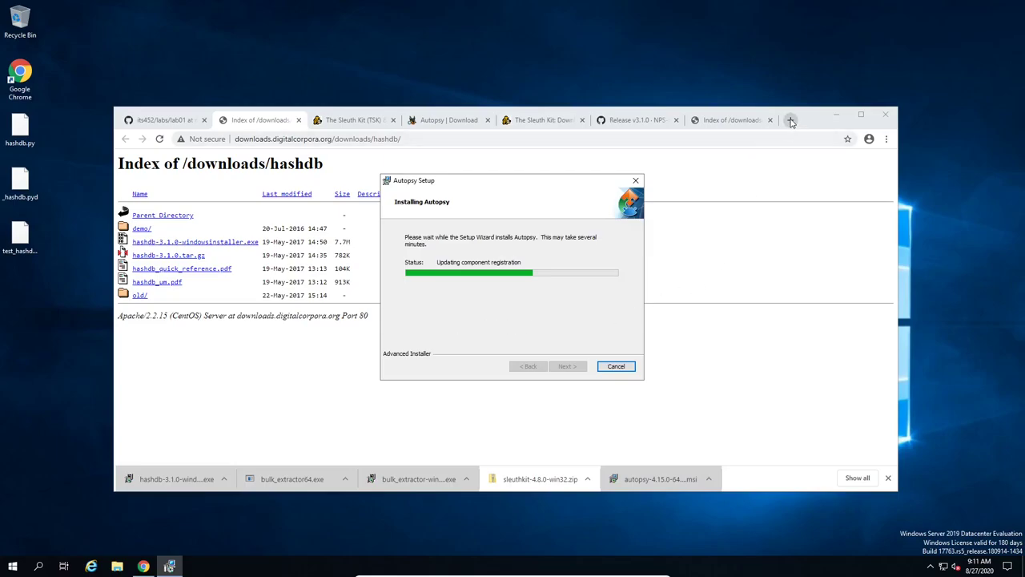
{"action": "left_click", "coordinate": [791, 120]}
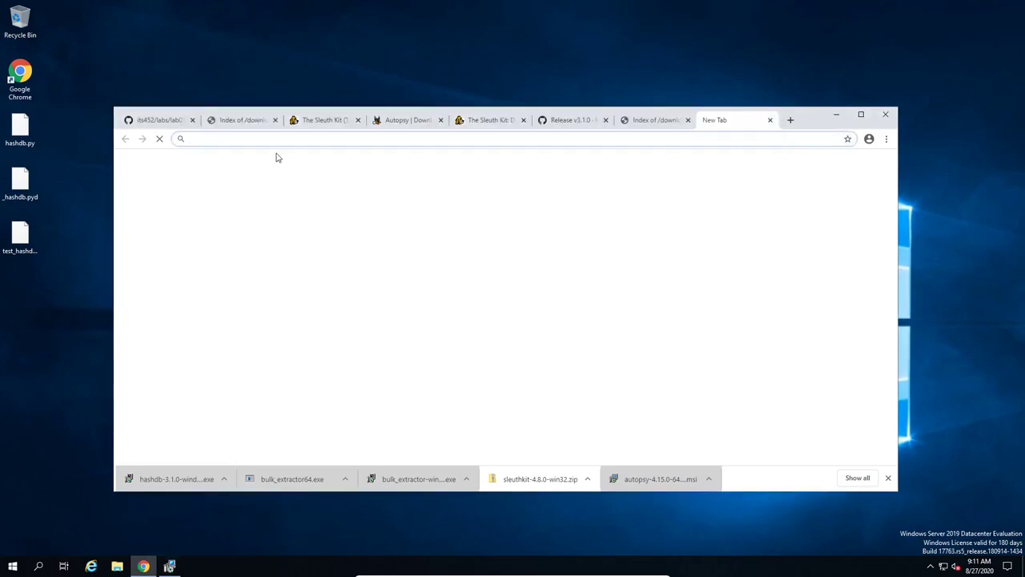
Step: Search Google for 7z and download 7z1900-x64.msi from the 7-zip.org download page
{"action": "type", "text": "7z"}
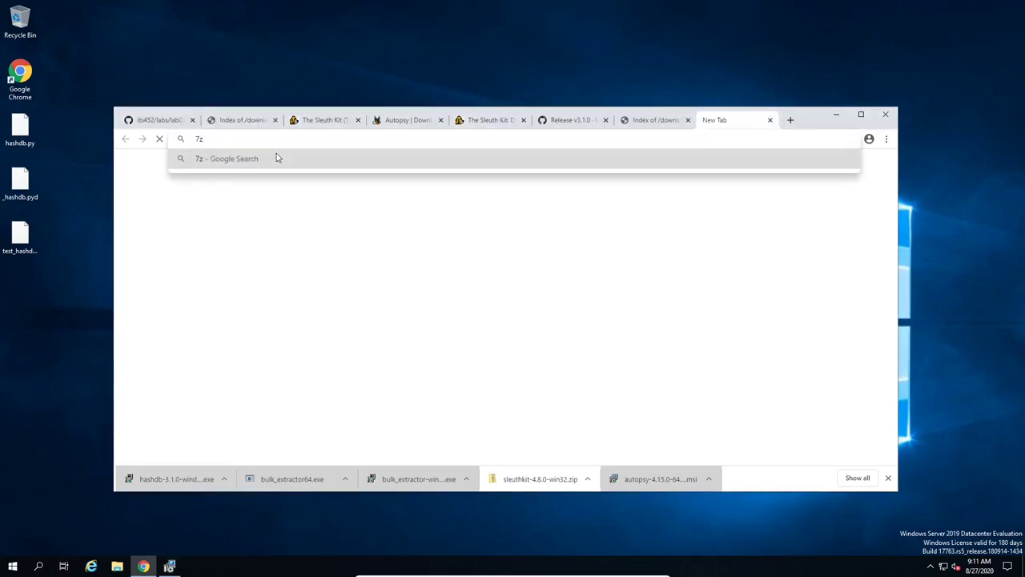
{"action": "key", "text": "Return"}
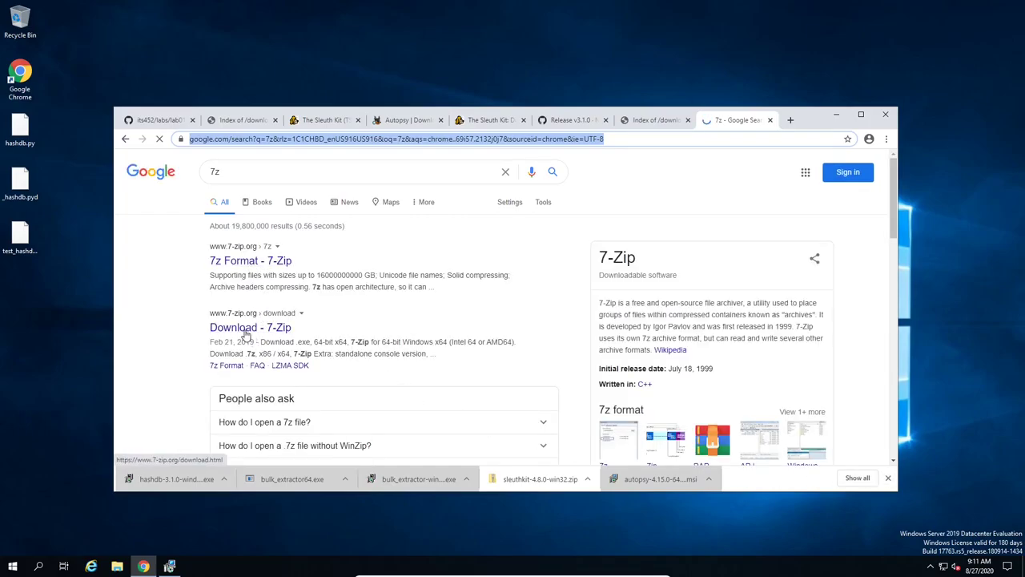
{"action": "left_click", "coordinate": [245, 330]}
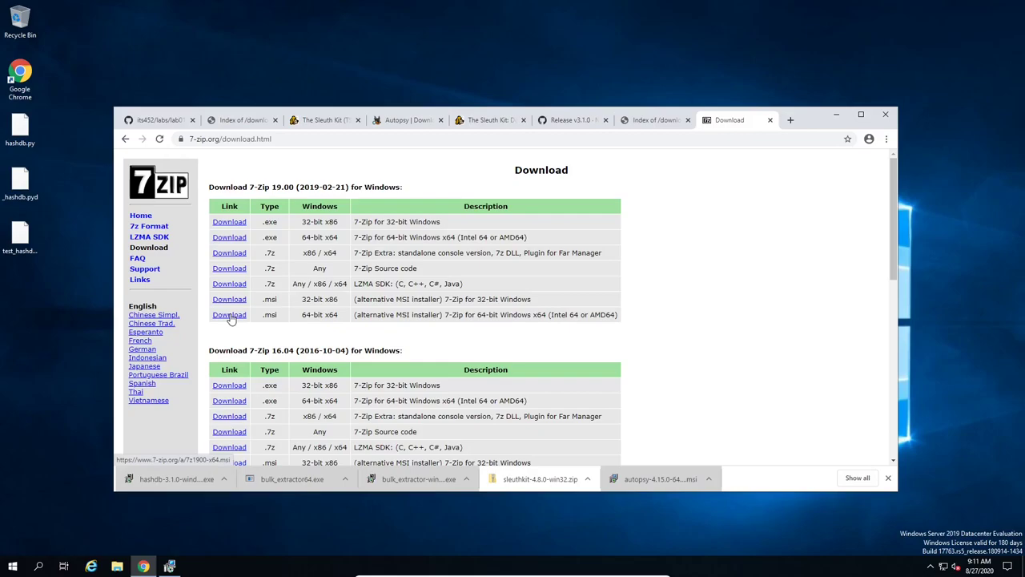
{"action": "left_click", "coordinate": [230, 317]}
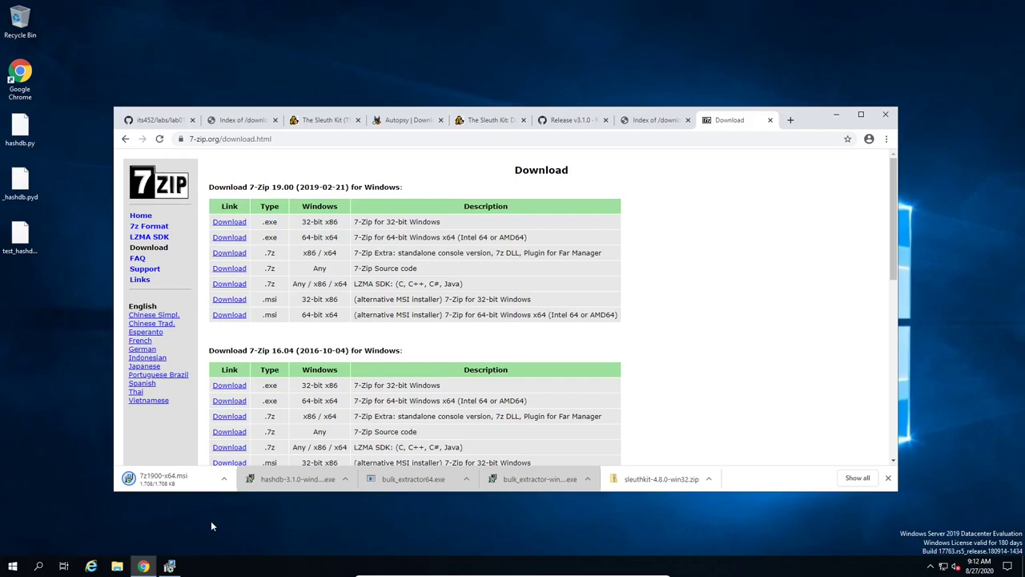
Step: Let the Autopsy 4.15.0 installation finish, then close the setup wizard
{"action": "left_click", "coordinate": [169, 567]}
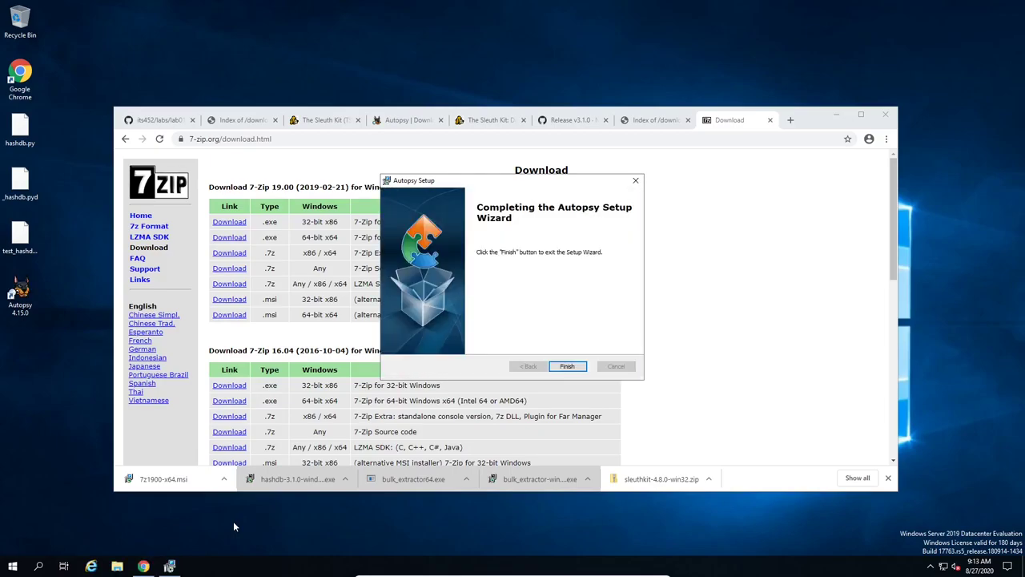
{"action": "left_click", "coordinate": [573, 367]}
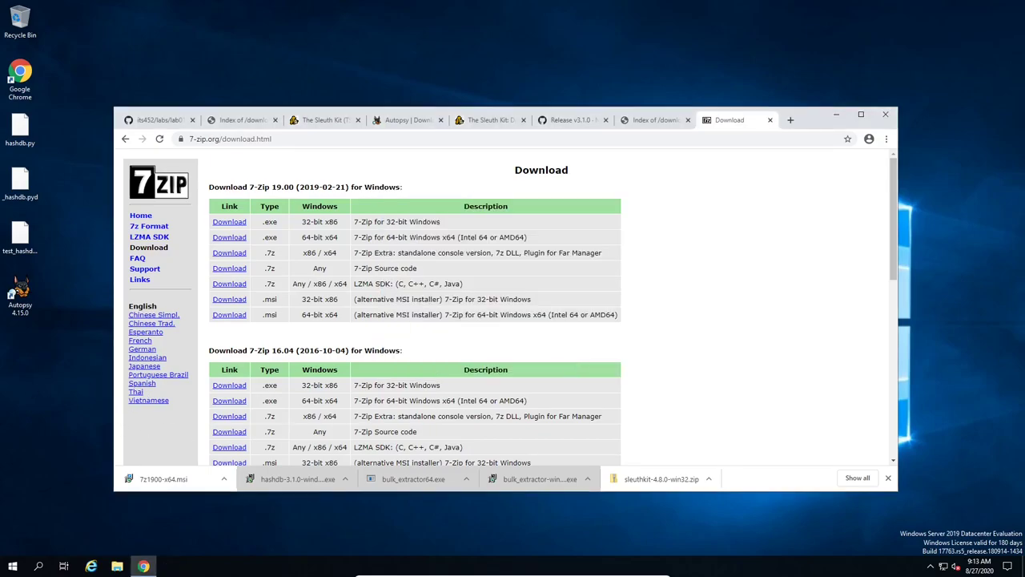
Step: Launch Autopsy 4.15.0 from its desktop shortcut and minimize Chrome
{"action": "double_click", "coordinate": [22, 294]}
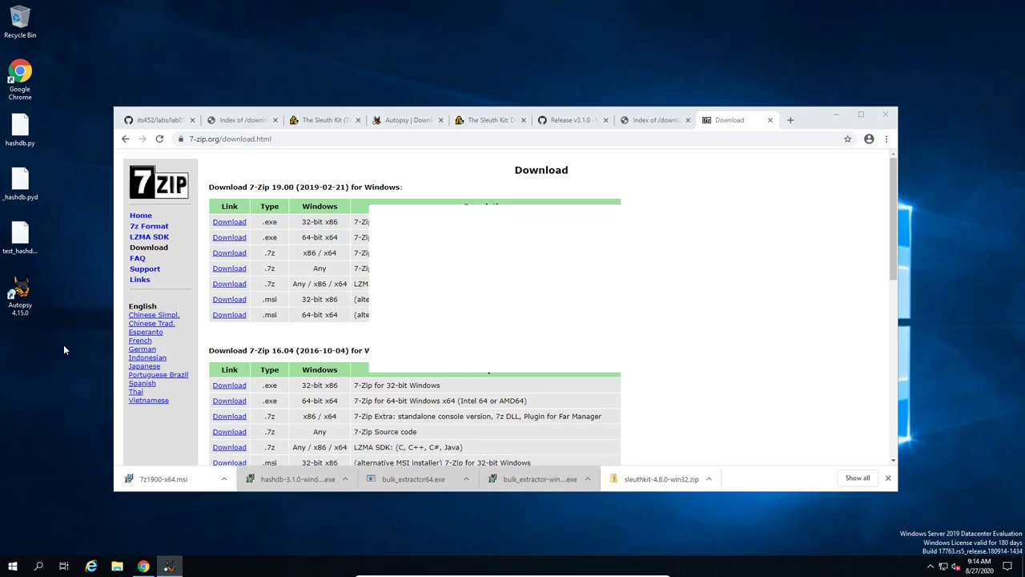
{"action": "left_click", "coordinate": [836, 115]}
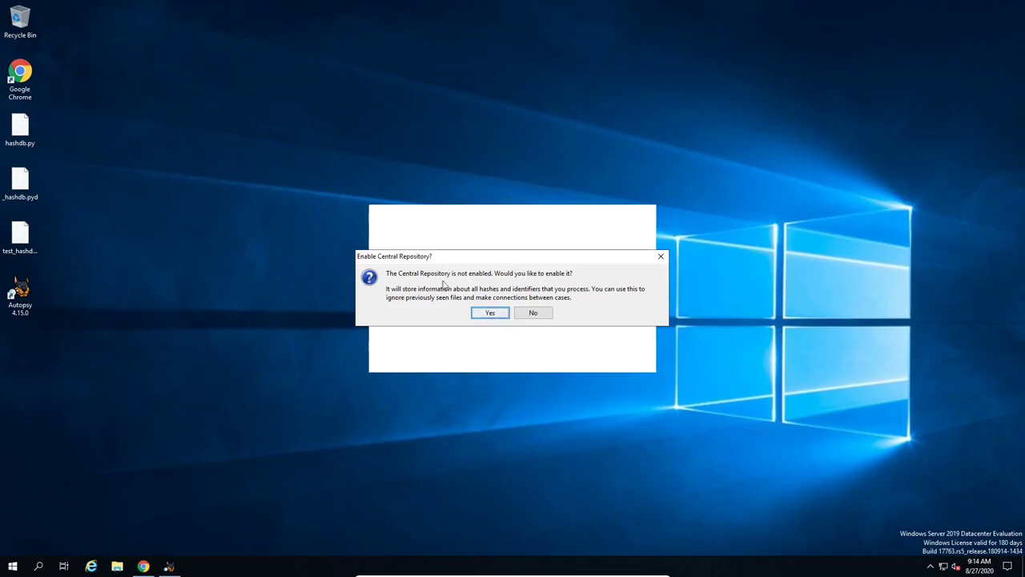
Step: Enable the Central Repository and close the Autopsy welcome dialog without opening a case
{"action": "left_click", "coordinate": [498, 315]}
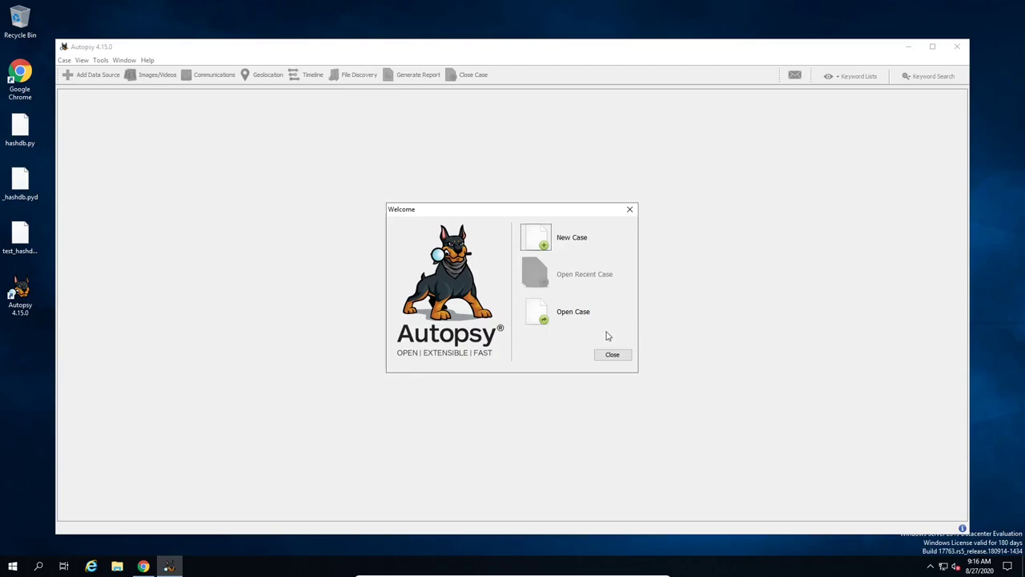
{"action": "left_click", "coordinate": [610, 356]}
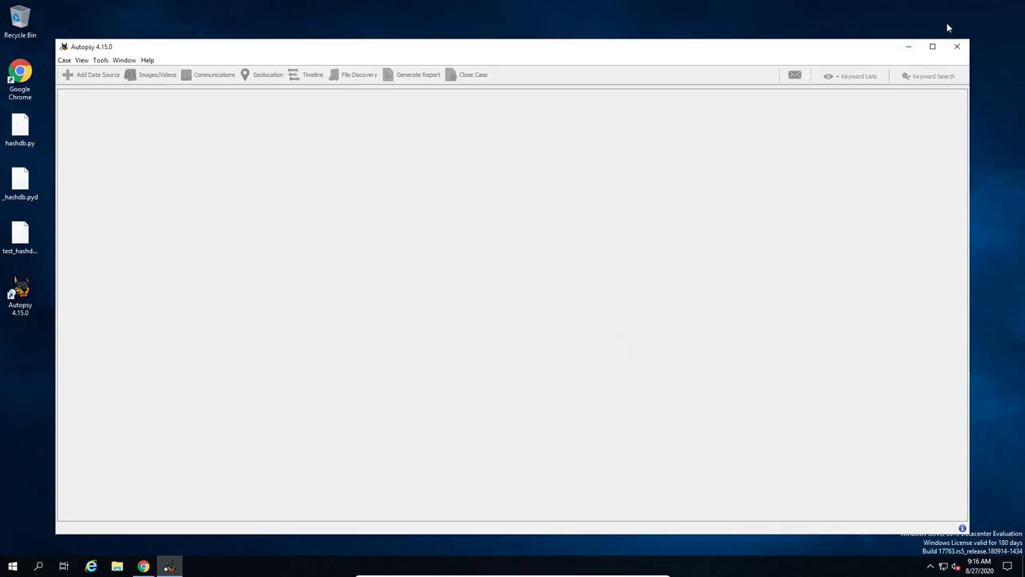
Step: Close Autopsy, then install 7-Zip 19.00 x64 from 7z1900-x64.msi with default settings
{"action": "left_click", "coordinate": [958, 49]}
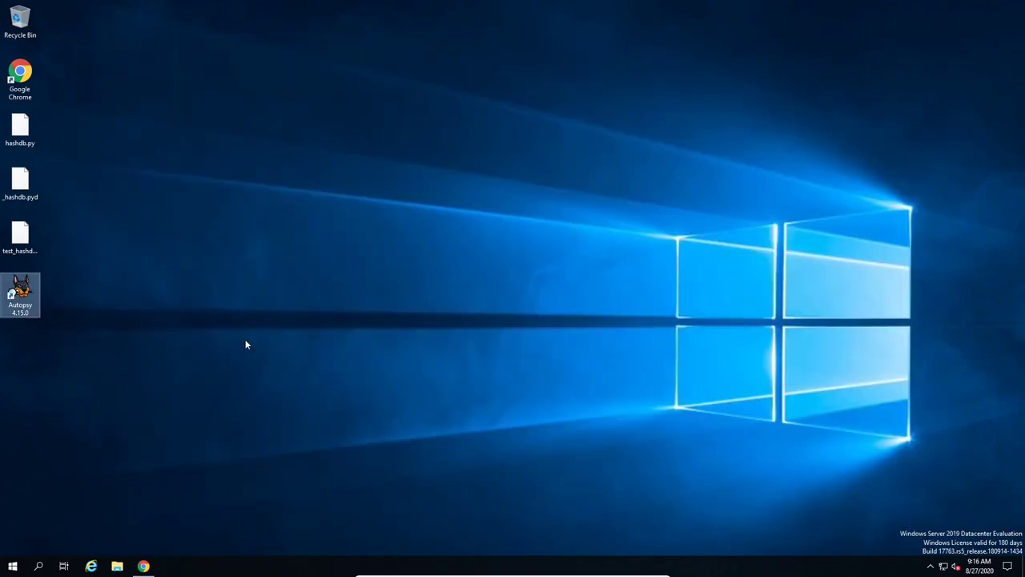
{"action": "left_click", "coordinate": [143, 565]}
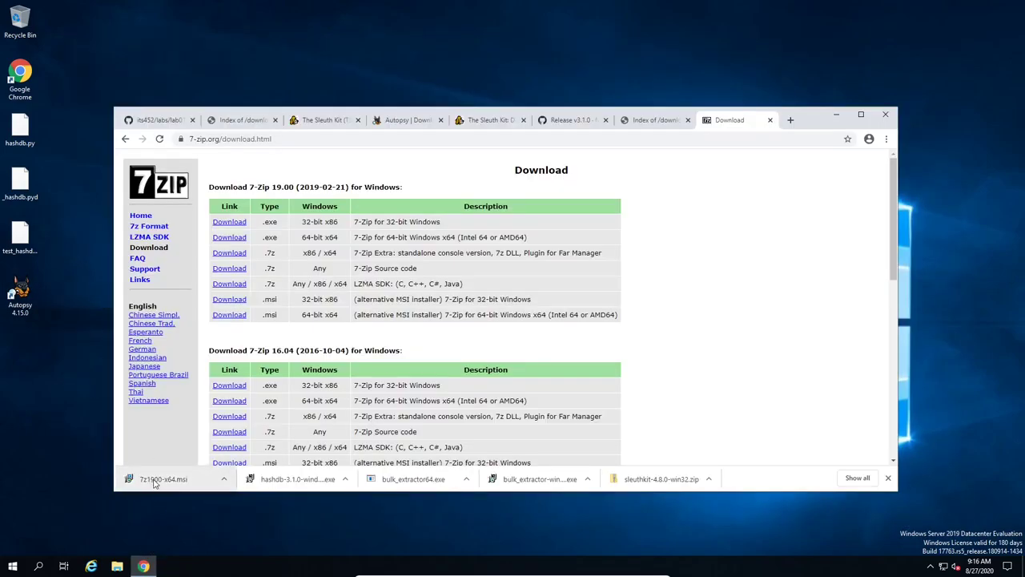
{"action": "left_click", "coordinate": [154, 481]}
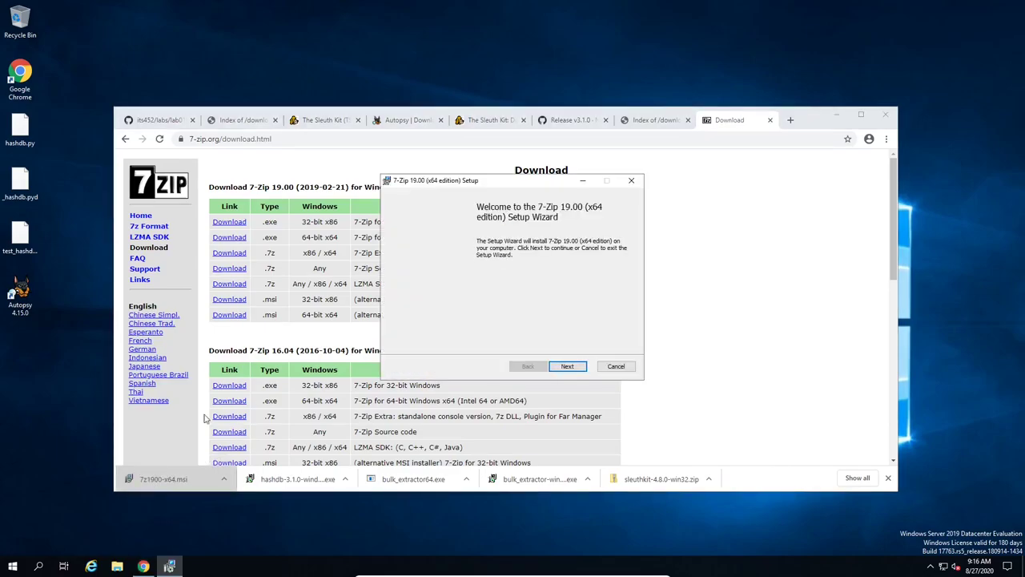
{"action": "left_click", "coordinate": [567, 366]}
{"action": "left_click", "coordinate": [567, 366]}
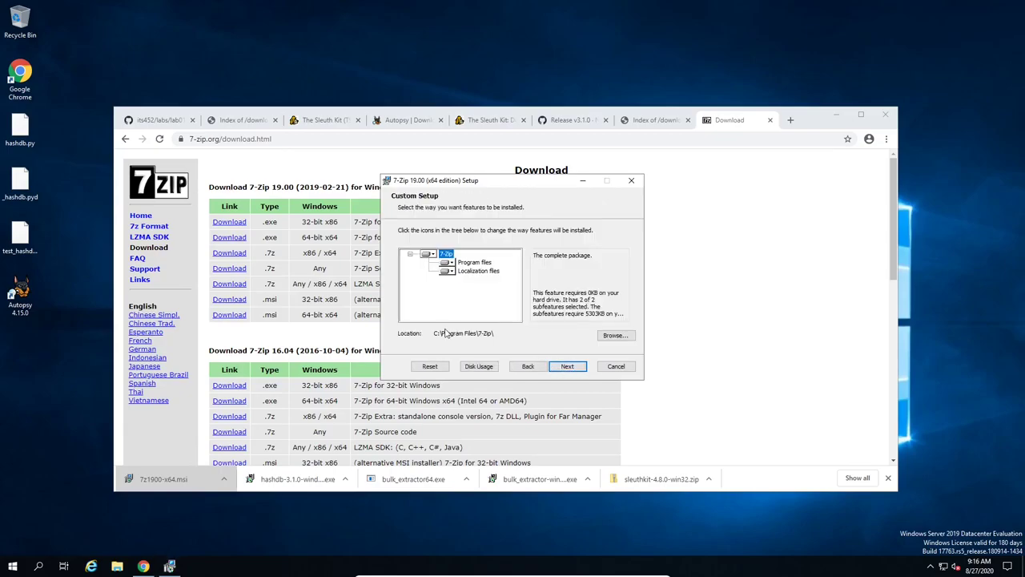
{"action": "left_click", "coordinate": [568, 369]}
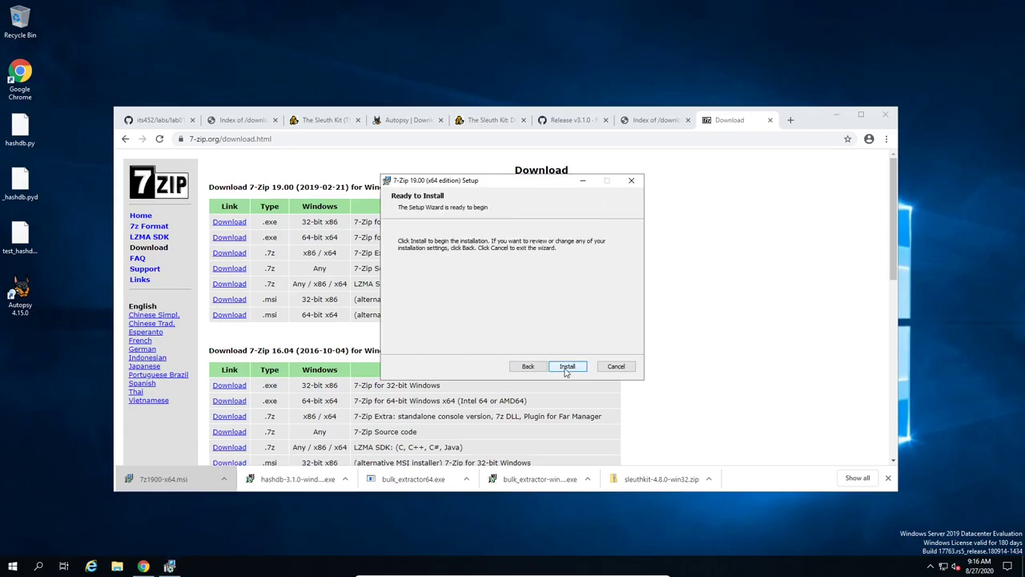
{"action": "left_click", "coordinate": [567, 367]}
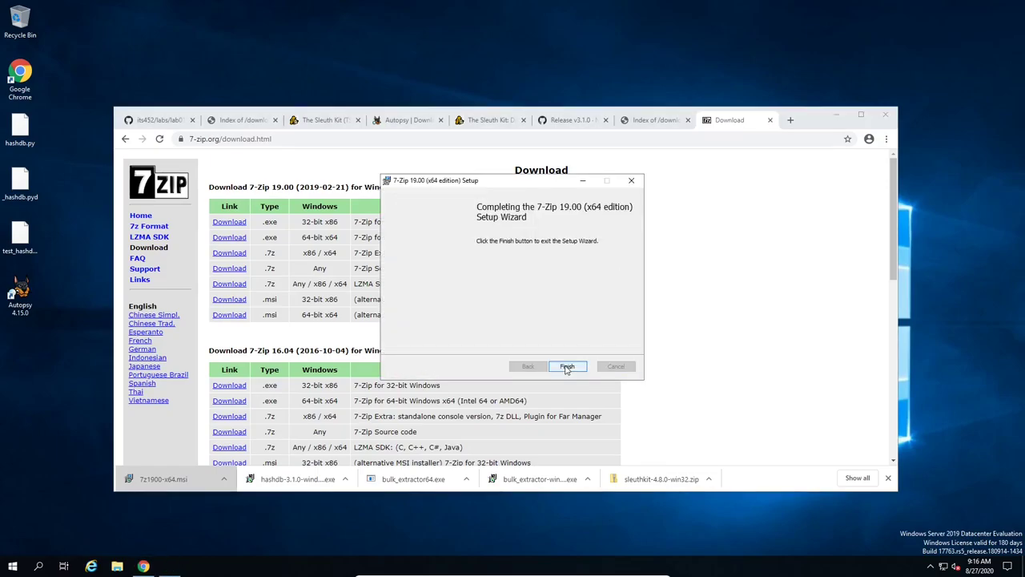
{"action": "left_click", "coordinate": [567, 369]}
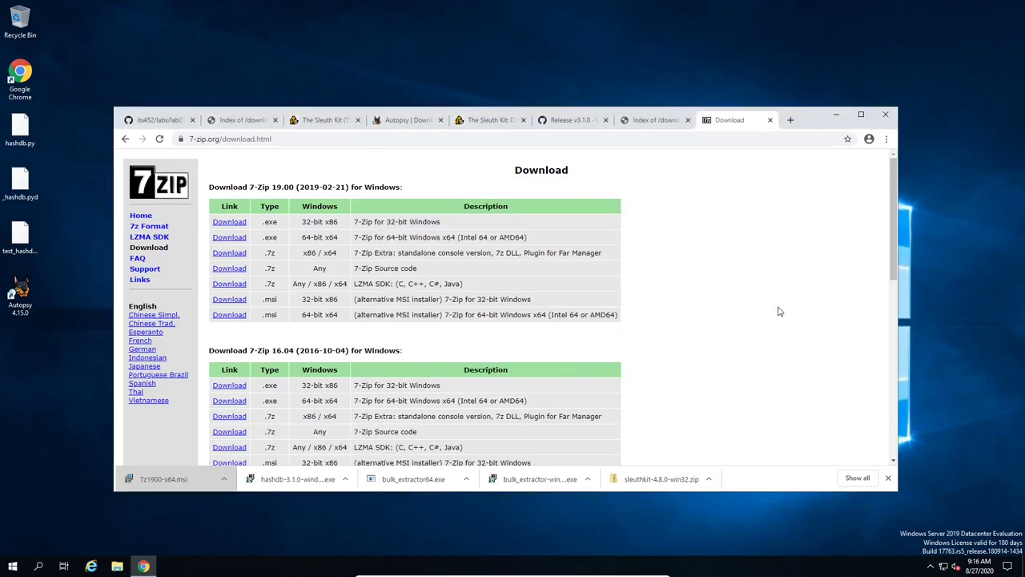
Step: Show the sleuthkit-4.8.0-win32 zip in its Downloads folder and minimize Chrome
{"action": "left_click", "coordinate": [709, 478]}
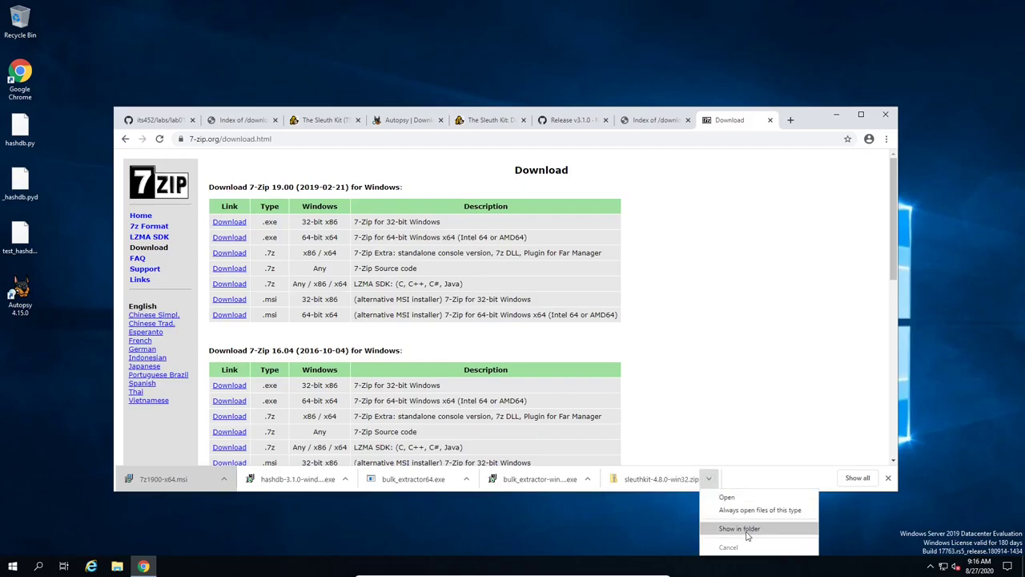
{"action": "left_click", "coordinate": [746, 528]}
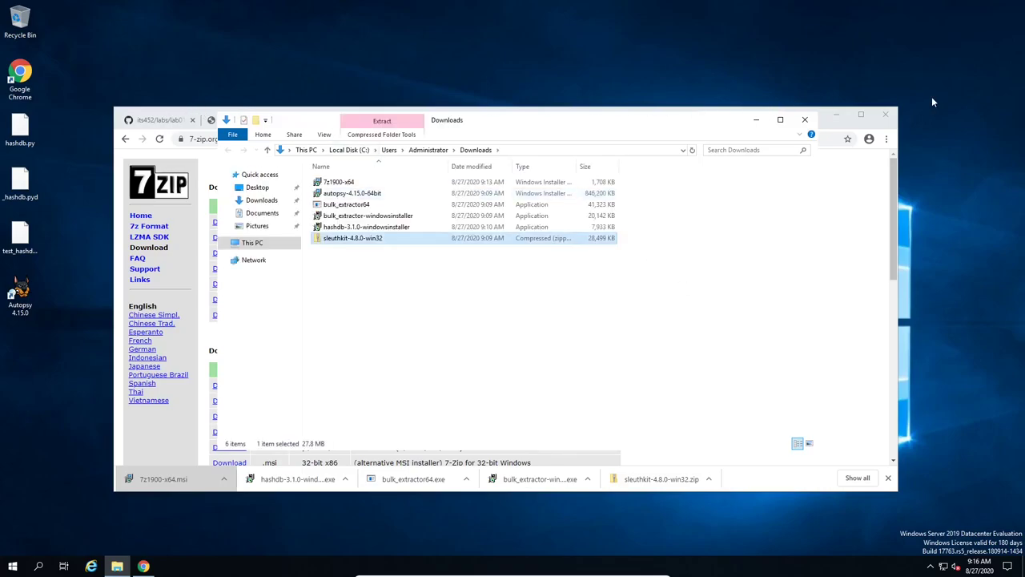
{"action": "left_click", "coordinate": [835, 114]}
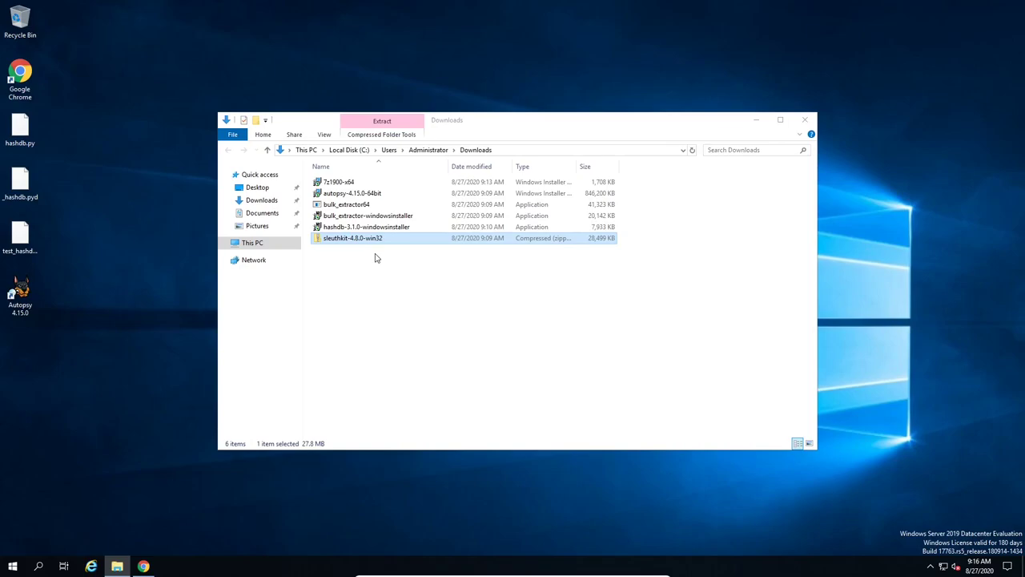
Step: Extract the zip with 7-Zip to a "sleuthkit-4.8.0-win32\" folder
{"action": "left_click", "coordinate": [370, 268]}
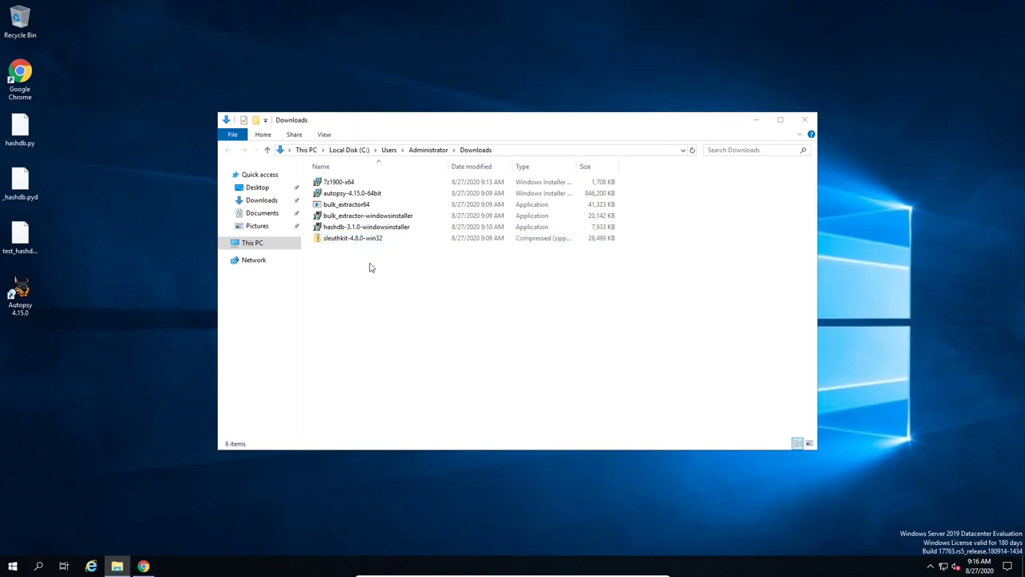
{"action": "right_click", "coordinate": [352, 240]}
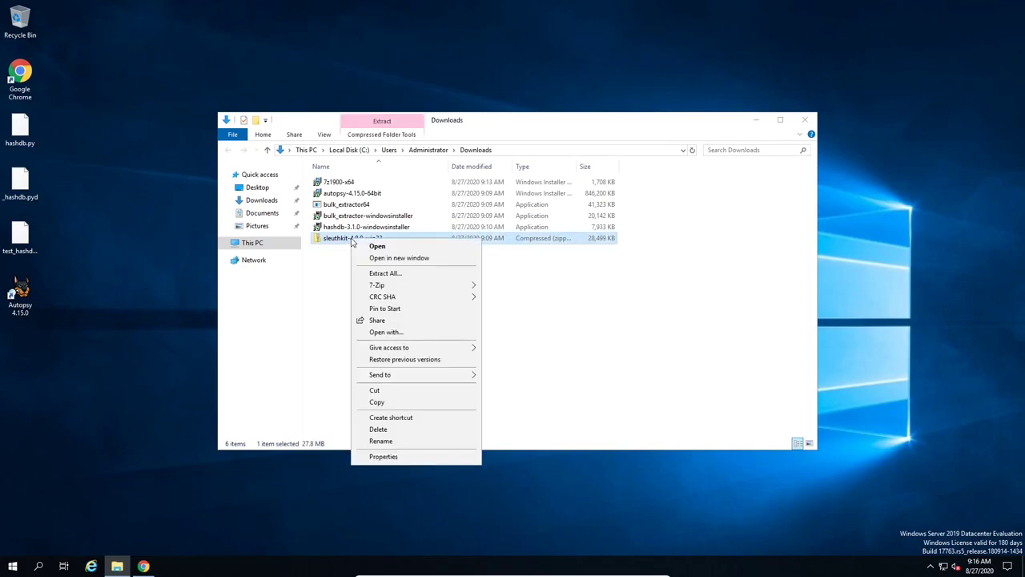
{"action": "mouse_move", "coordinate": [463, 288]}
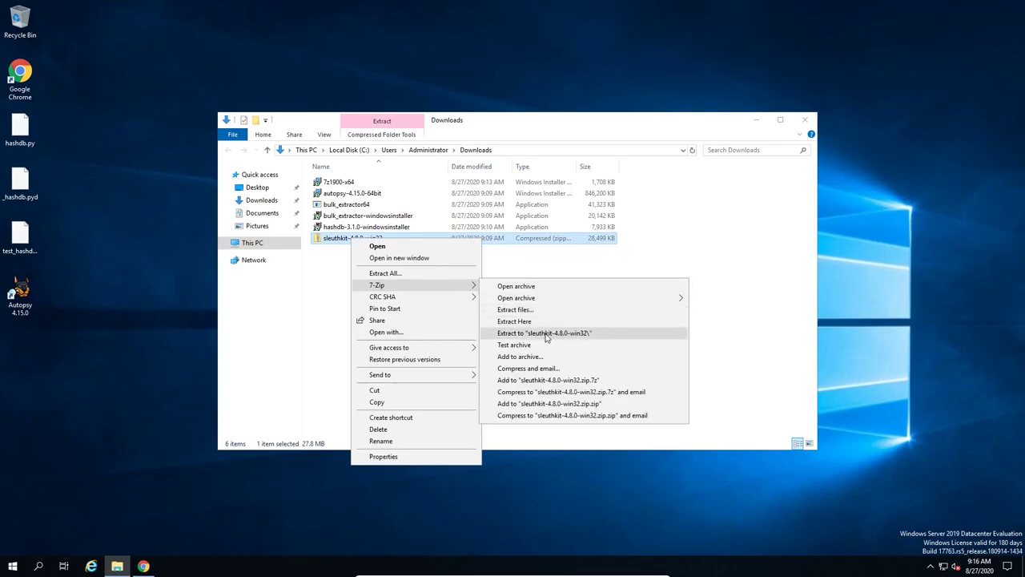
{"action": "left_click", "coordinate": [583, 336]}
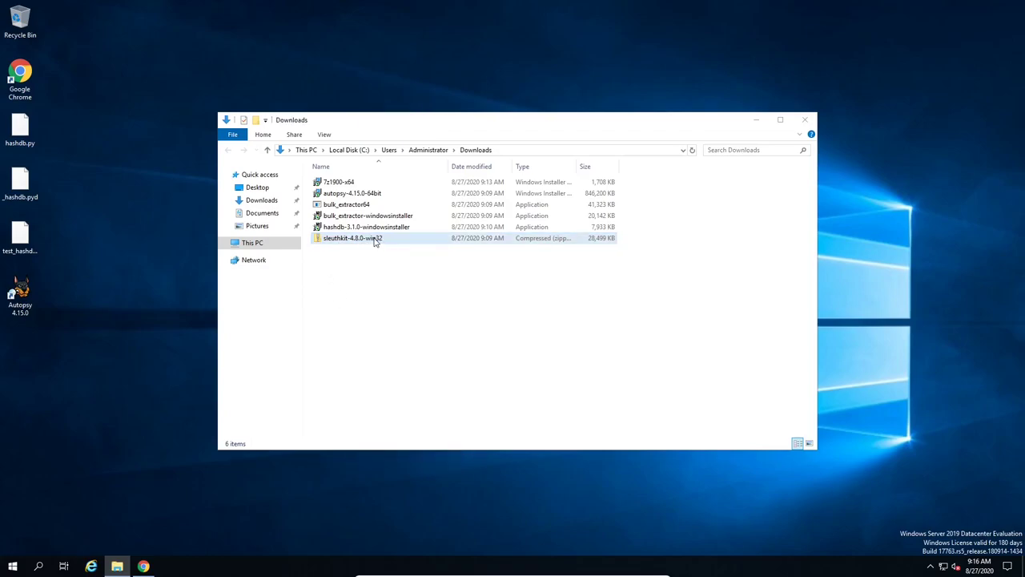
{"action": "left_click", "coordinate": [377, 309]}
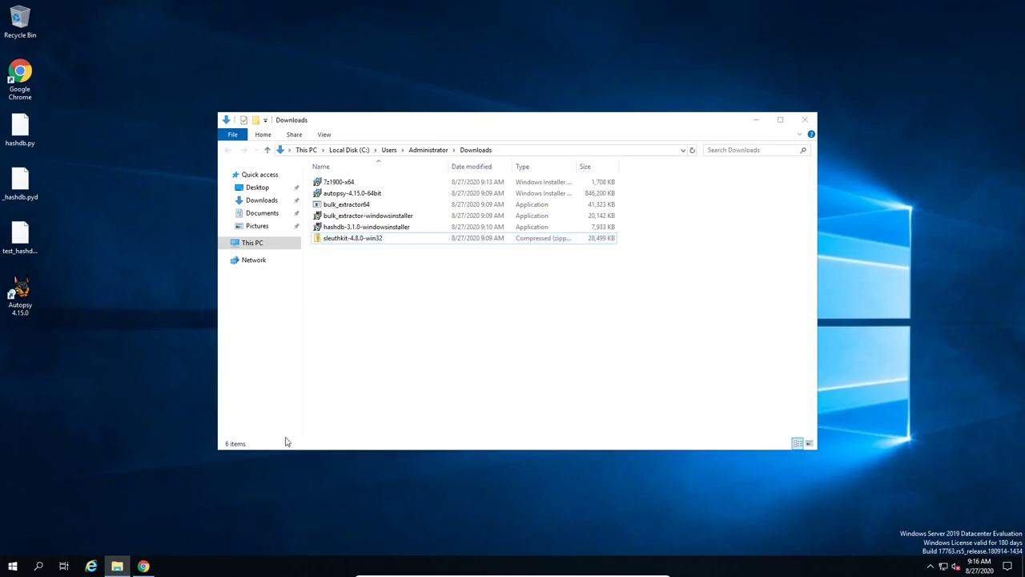
Step: Scroll through the Sleuth Kit 4.8.0 Download tab in Chrome, then return to the Downloads folder
{"action": "left_click", "coordinate": [144, 566]}
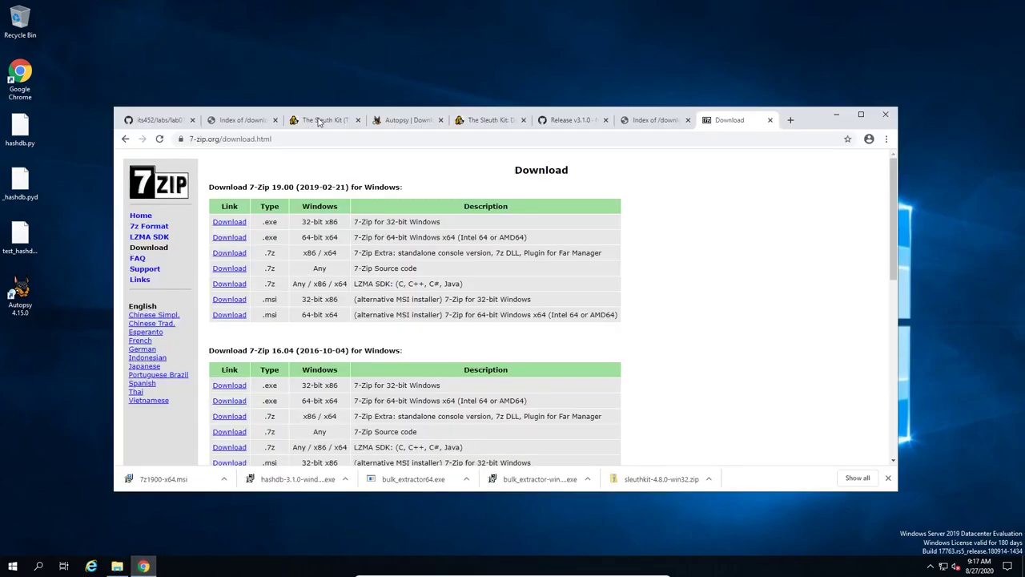
{"action": "left_click", "coordinate": [320, 122]}
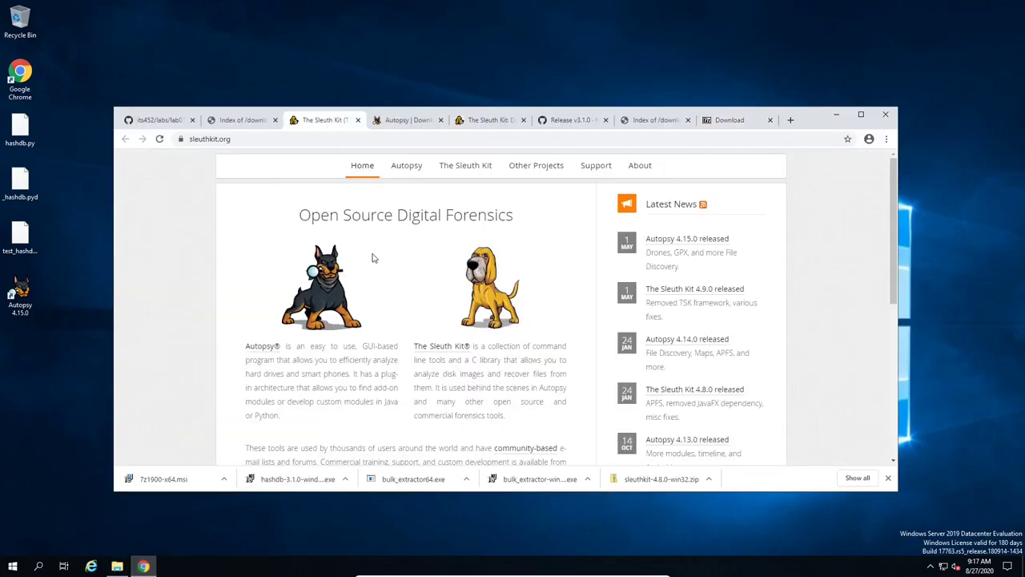
{"action": "left_click", "coordinate": [485, 121]}
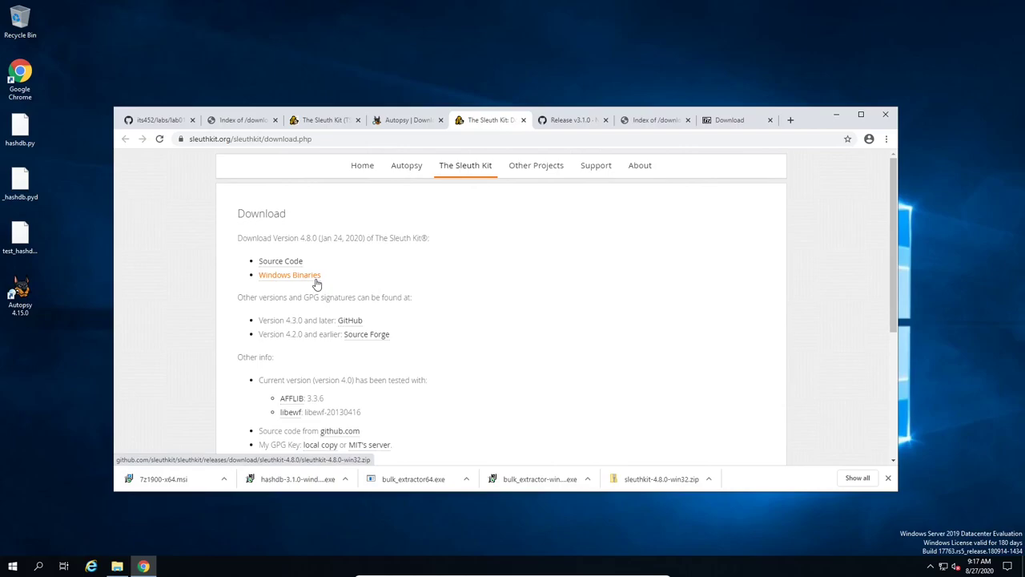
{"action": "scroll", "coordinate": [472, 359], "scroll_direction": "down", "scroll_amount": 2}
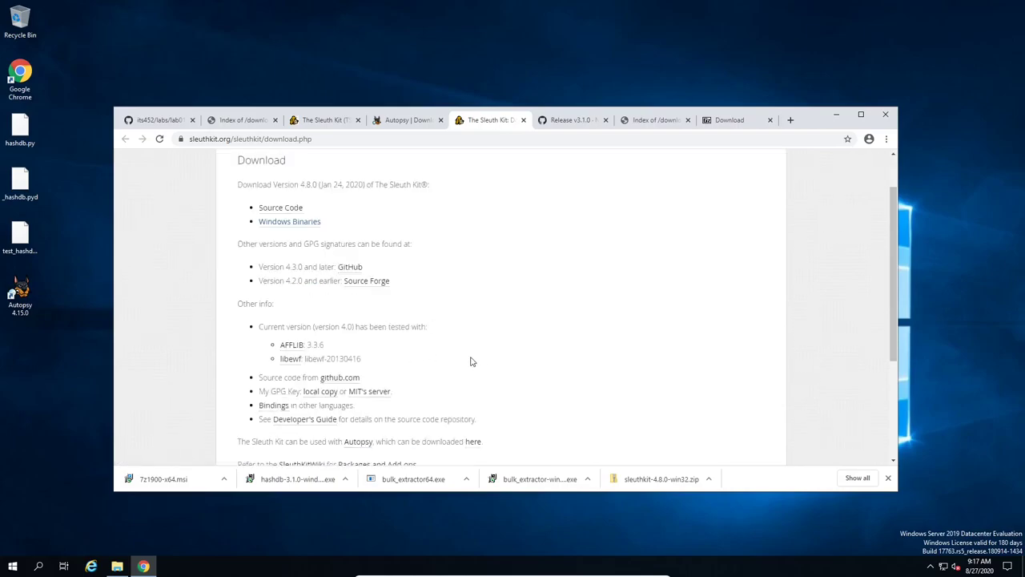
{"action": "scroll", "coordinate": [473, 361], "scroll_direction": "up", "scroll_amount": 2}
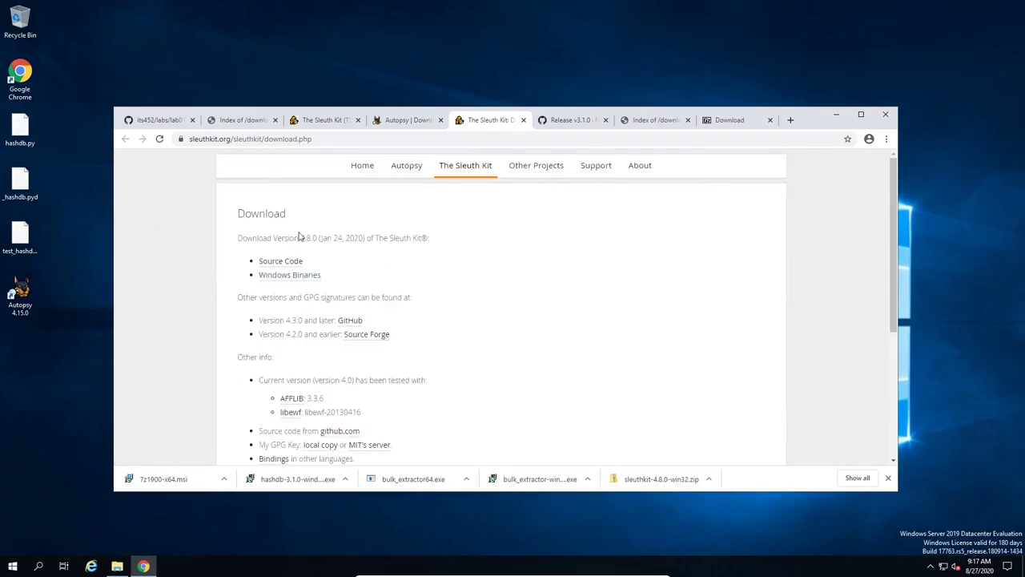
{"action": "scroll", "coordinate": [520, 318], "scroll_direction": "down", "scroll_amount": 1}
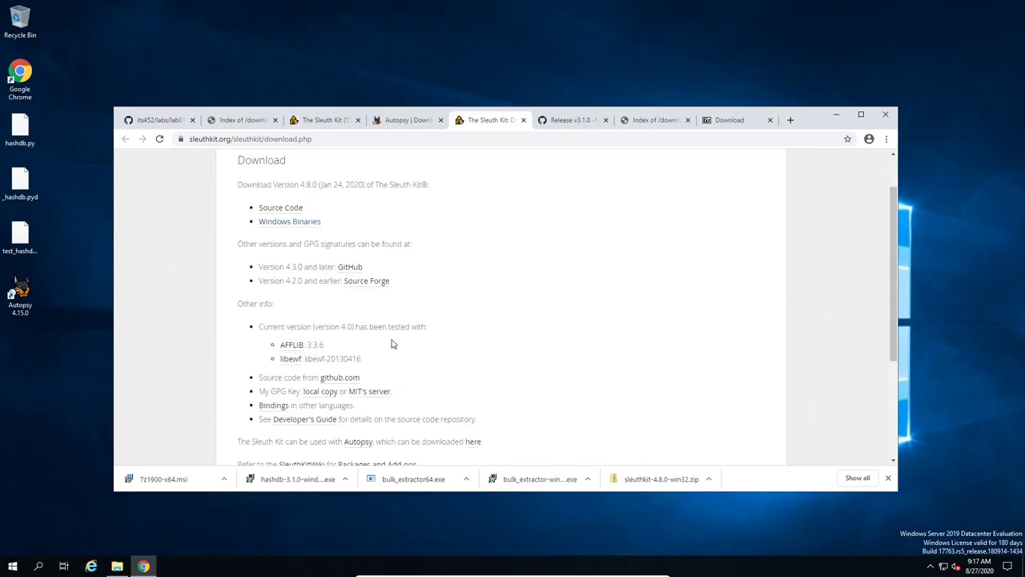
{"action": "scroll", "coordinate": [474, 370], "scroll_direction": "down", "scroll_amount": 2}
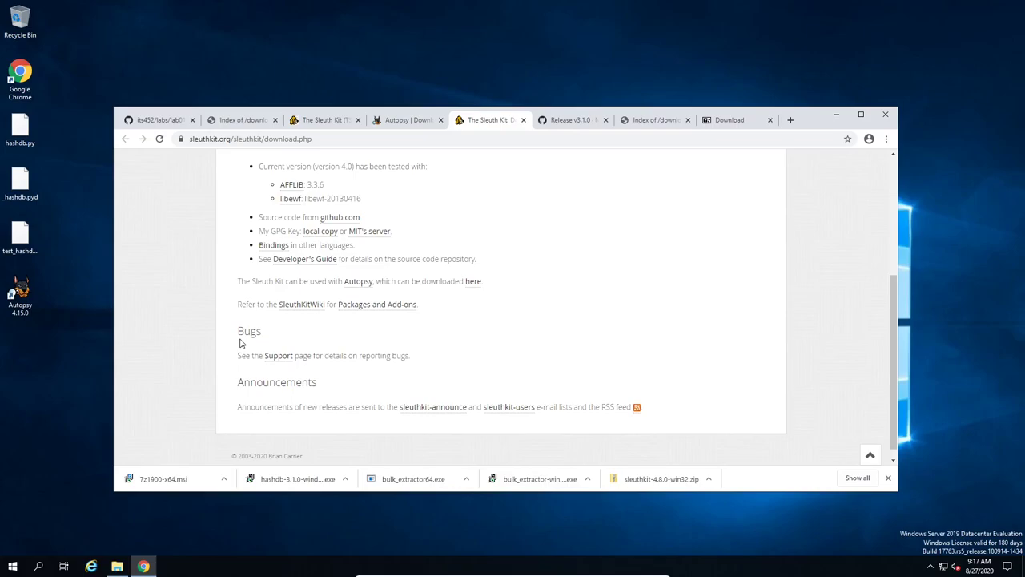
{"action": "scroll", "coordinate": [212, 327], "scroll_direction": "up", "scroll_amount": 2}
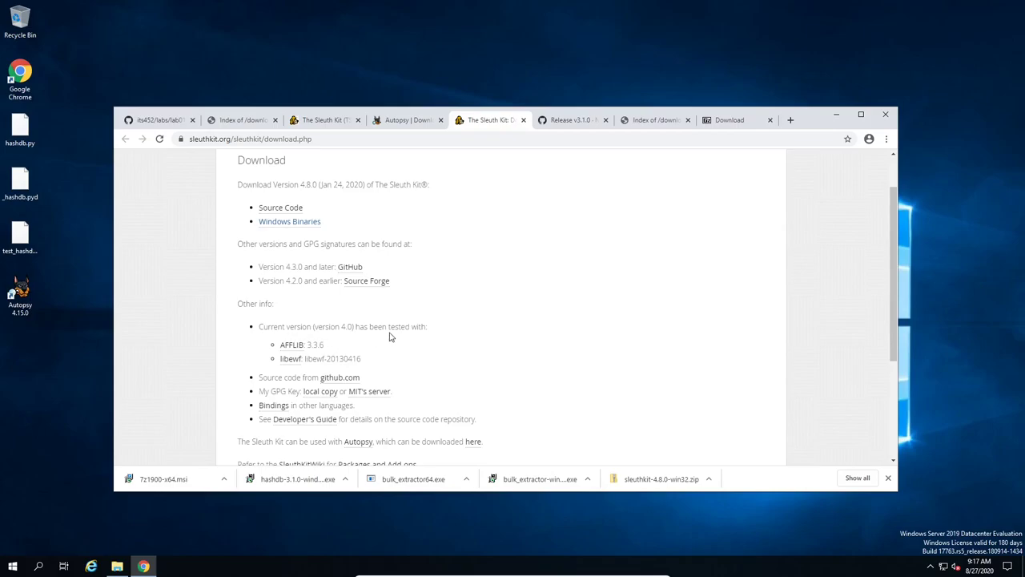
{"action": "scroll", "coordinate": [248, 320], "scroll_direction": "up", "scroll_amount": 1}
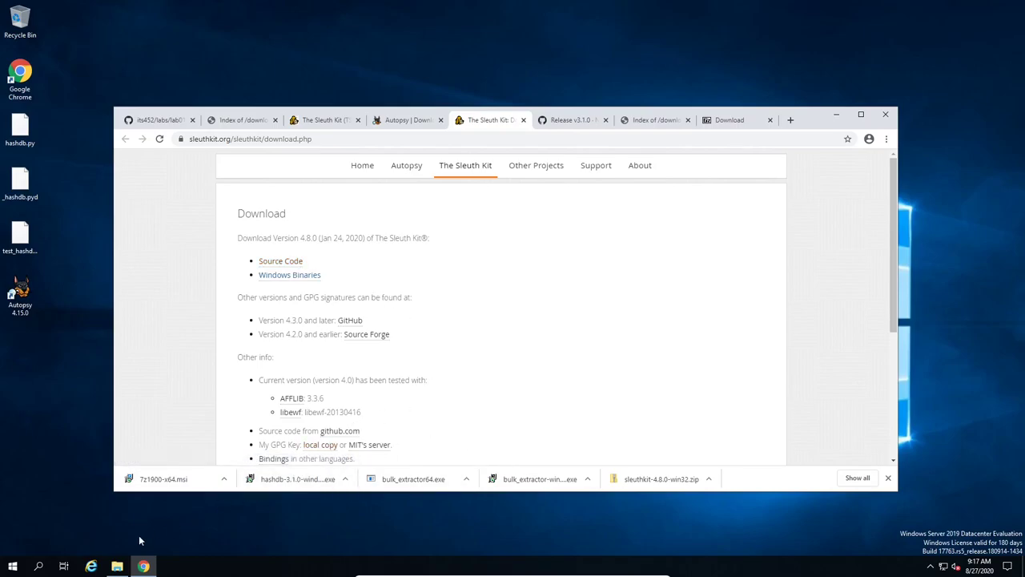
{"action": "left_click", "coordinate": [117, 566]}
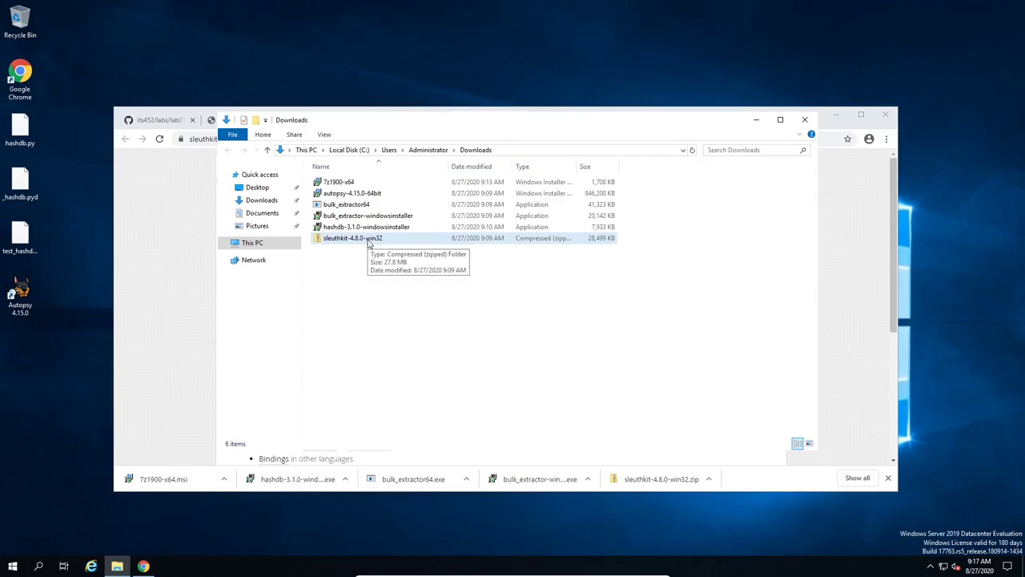
Step: Extract sleuthkit-4.8.0-win32.zip via 7-Zip into a sleuthkit-4.8.0-win32 folder in Downloads
{"action": "left_click", "coordinate": [368, 239]}
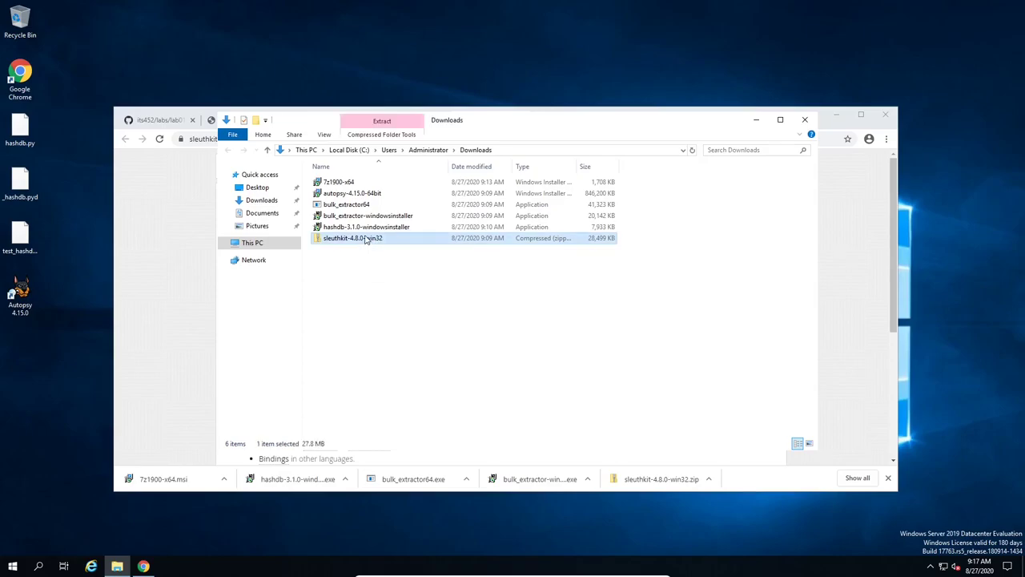
{"action": "right_click", "coordinate": [368, 241]}
{"action": "mouse_move", "coordinate": [463, 288]}
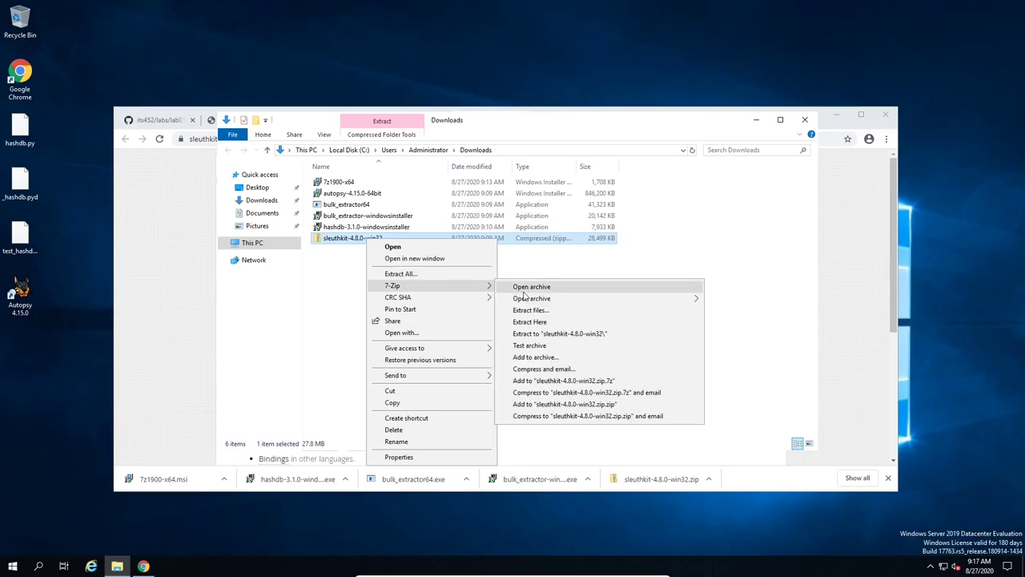
{"action": "left_click", "coordinate": [576, 334]}
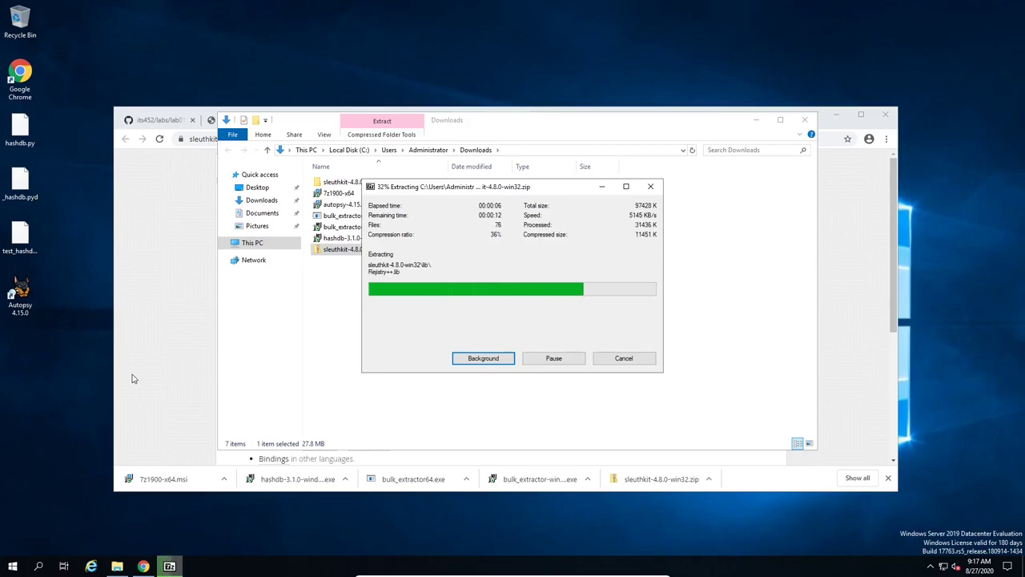
Step: Cut the extracted sleuthkit-4.8.0-win32 folder and paste it into C:\
{"action": "left_click", "coordinate": [377, 186]}
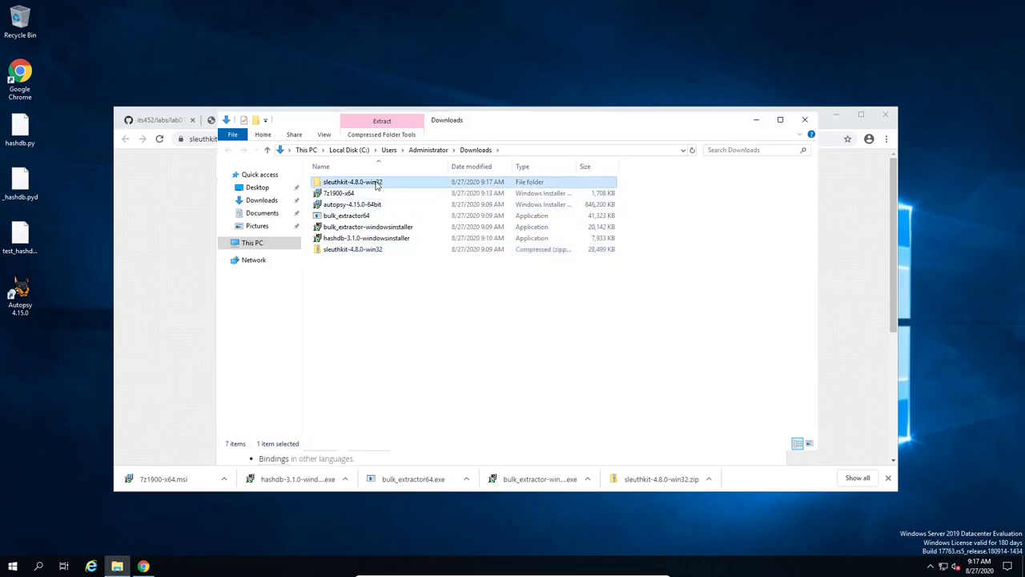
{"action": "right_click", "coordinate": [377, 184]}
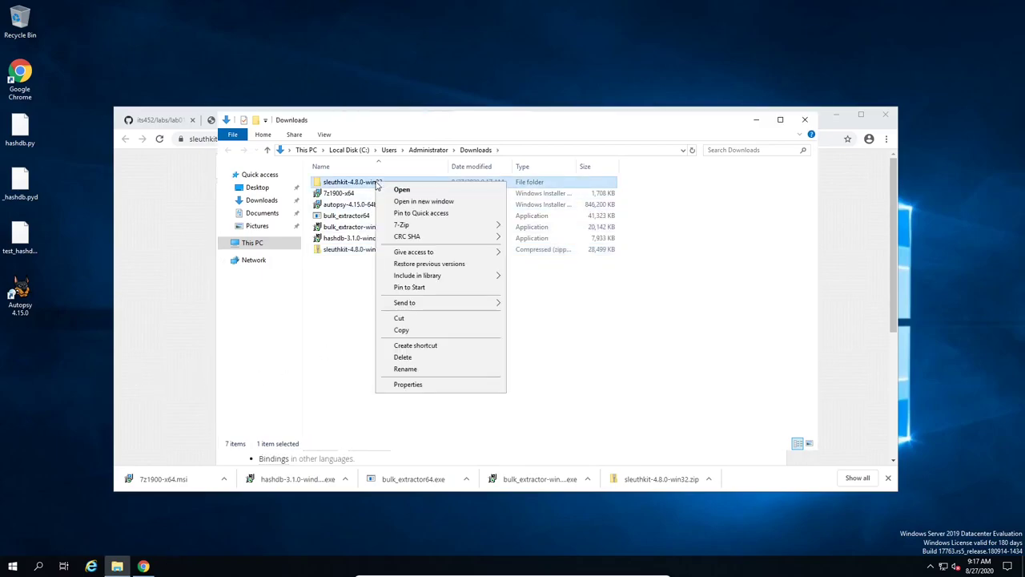
{"action": "left_click", "coordinate": [410, 319]}
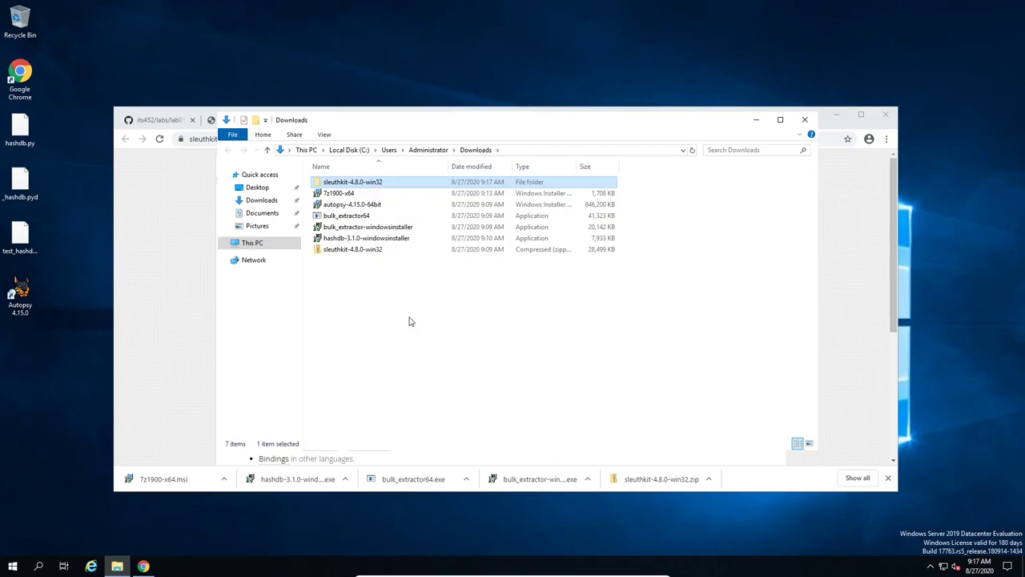
{"action": "left_click", "coordinate": [353, 149]}
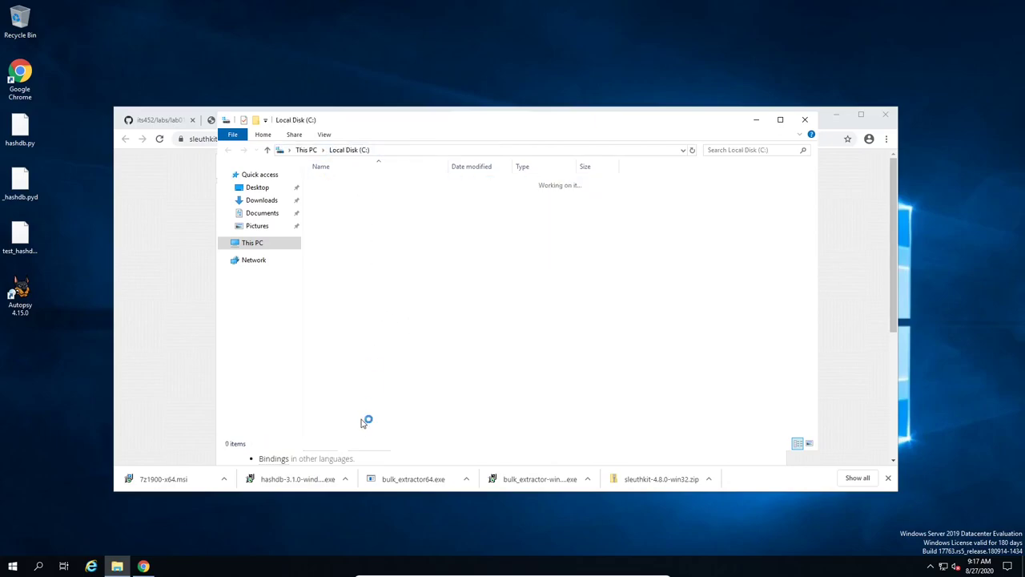
{"action": "right_click", "coordinate": [347, 284]}
{"action": "left_click", "coordinate": [391, 339]}
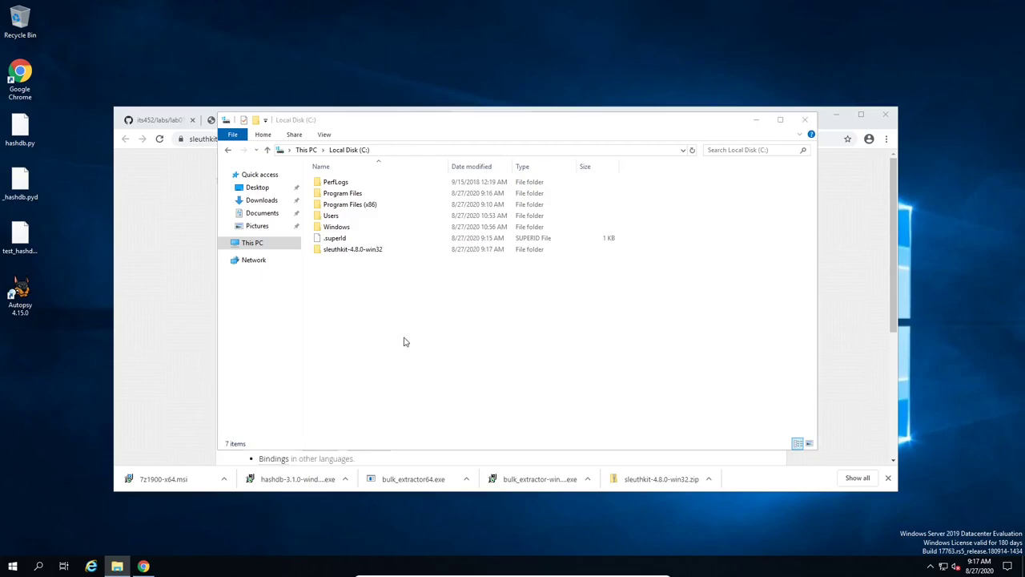
Step: Create a 'forensics' folder on C:\ and drag sleuthkit-4.8.0-win32 into it
{"action": "right_click", "coordinate": [341, 310]}
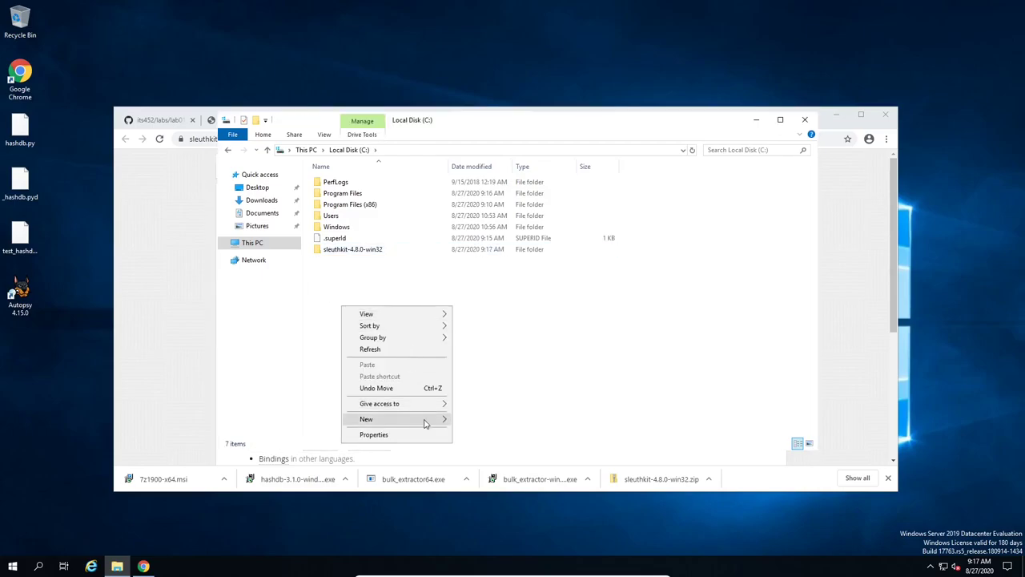
{"action": "mouse_move", "coordinate": [437, 421]}
{"action": "left_click", "coordinate": [472, 419]}
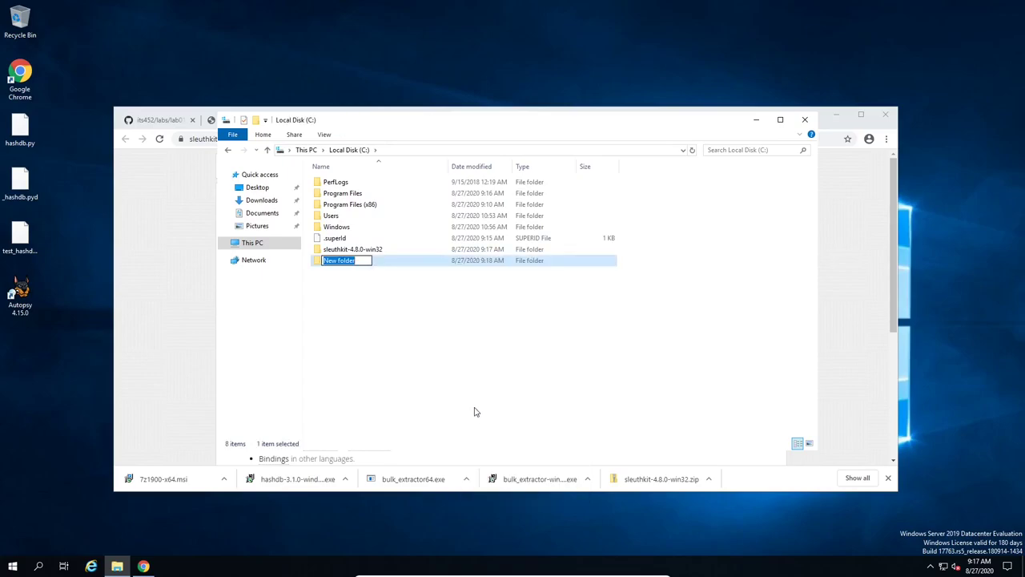
{"action": "type", "text": "forensics"}
{"action": "key", "text": "Return"}
{"action": "left_click", "coordinate": [389, 313]}
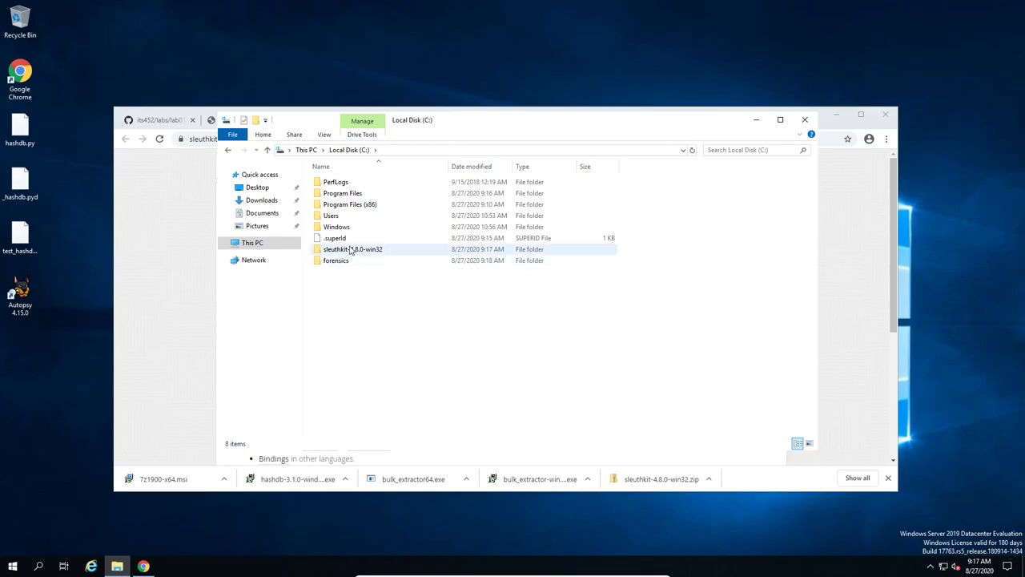
{"action": "mouse_move", "coordinate": [357, 254]}
{"action": "left_mouse_down"}
{"action": "mouse_move", "coordinate": [366, 261]}
{"action": "mouse_move", "coordinate": [352, 262]}
{"action": "left_mouse_up"}
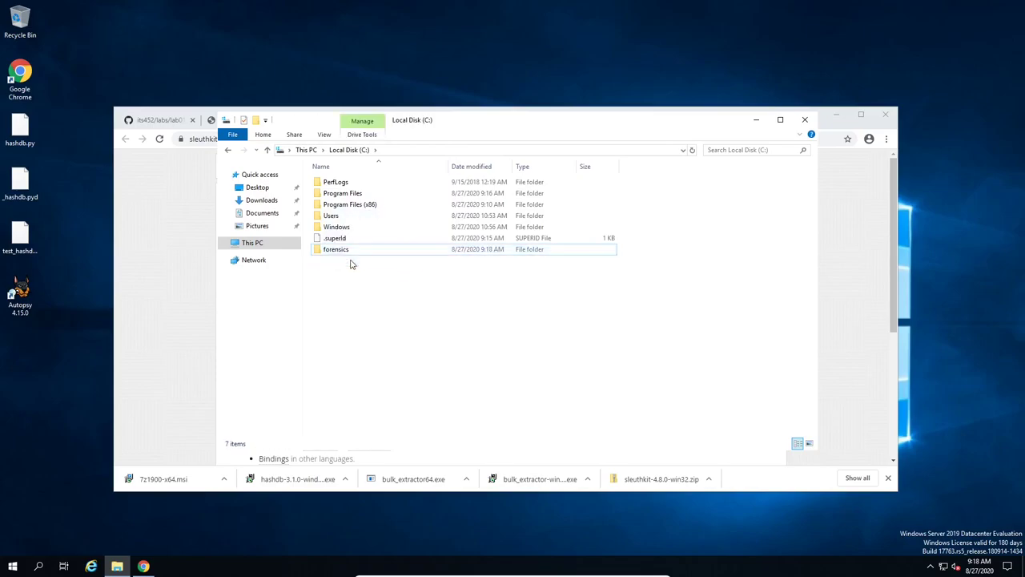
Step: Navigate into C:\forensics\sleuthkit-4.8.0-win32\bin
{"action": "double_click", "coordinate": [337, 250]}
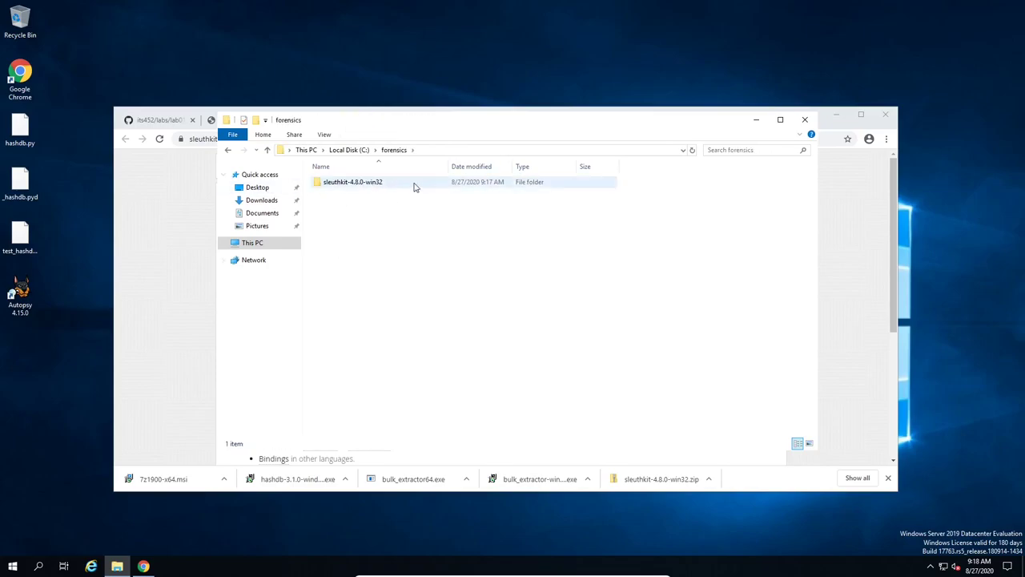
{"action": "double_click", "coordinate": [369, 183]}
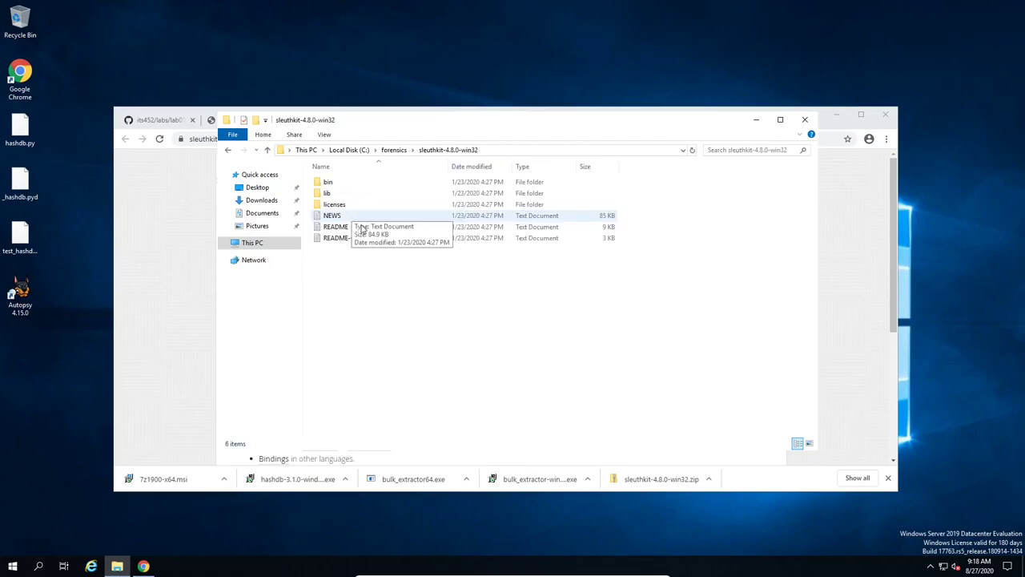
{"action": "double_click", "coordinate": [389, 186]}
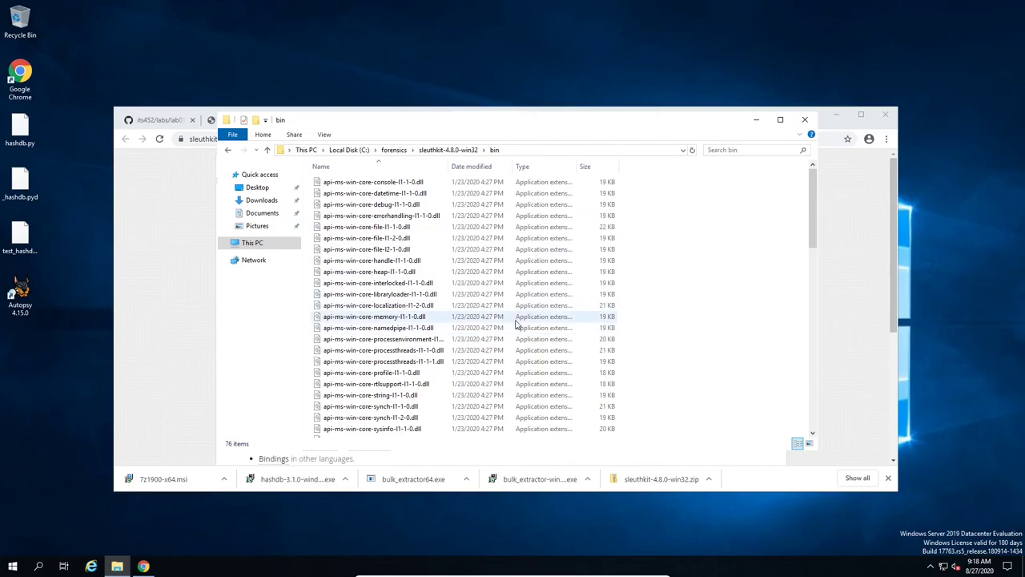
{"action": "scroll", "coordinate": [517, 322], "scroll_direction": "down", "scroll_amount": 17}
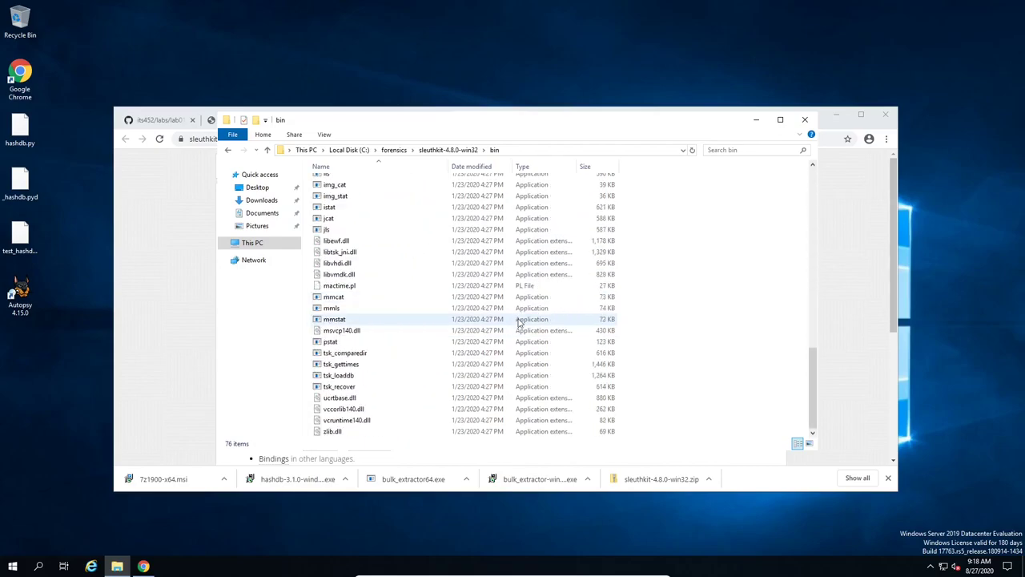
Step: Copy the bin folder path from the address bar and bring Chrome back to front
{"action": "left_click", "coordinate": [547, 150]}
{"action": "key", "text": "ctrl+c"}
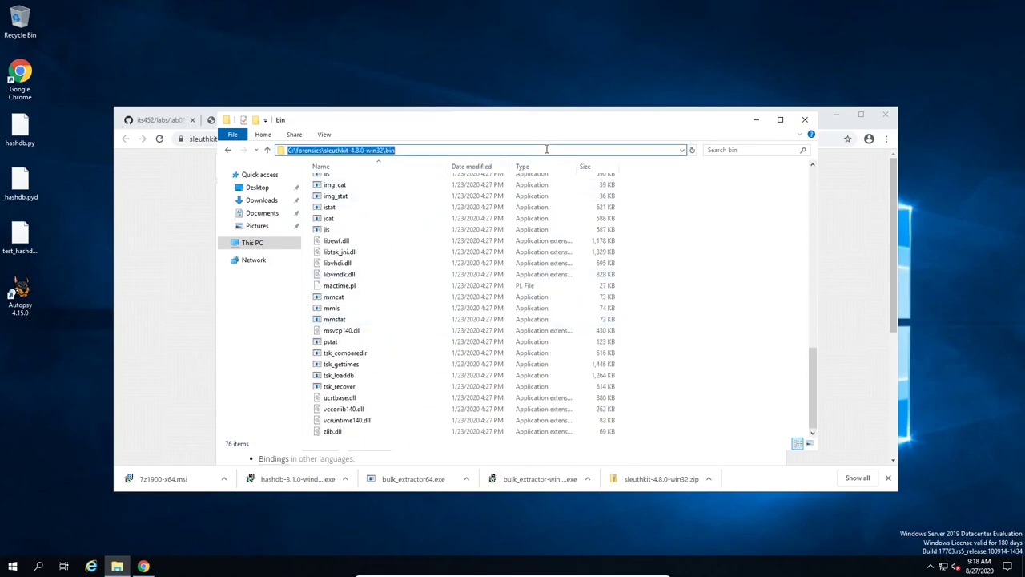
{"action": "right_click", "coordinate": [359, 153]}
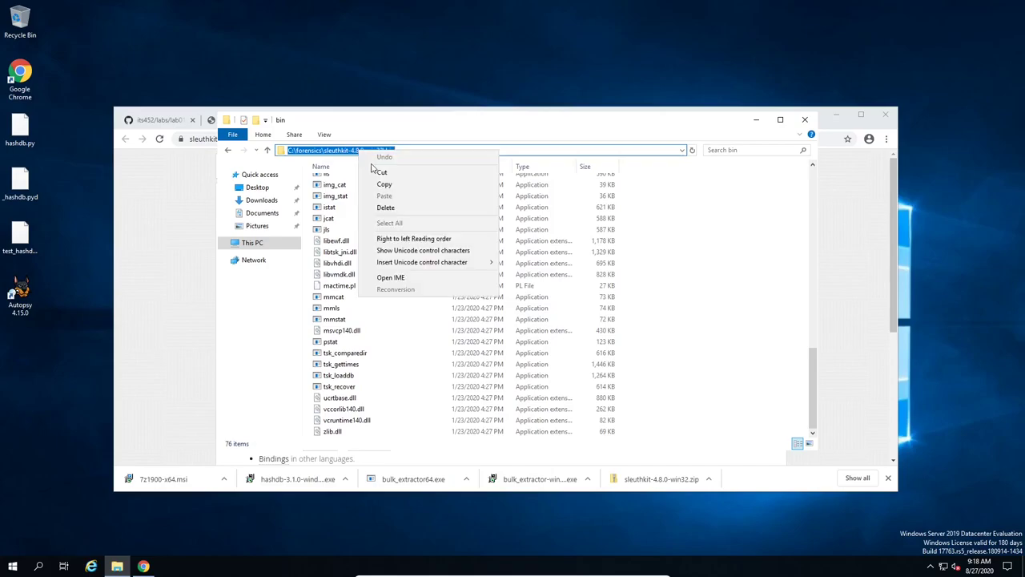
{"action": "left_click", "coordinate": [410, 185]}
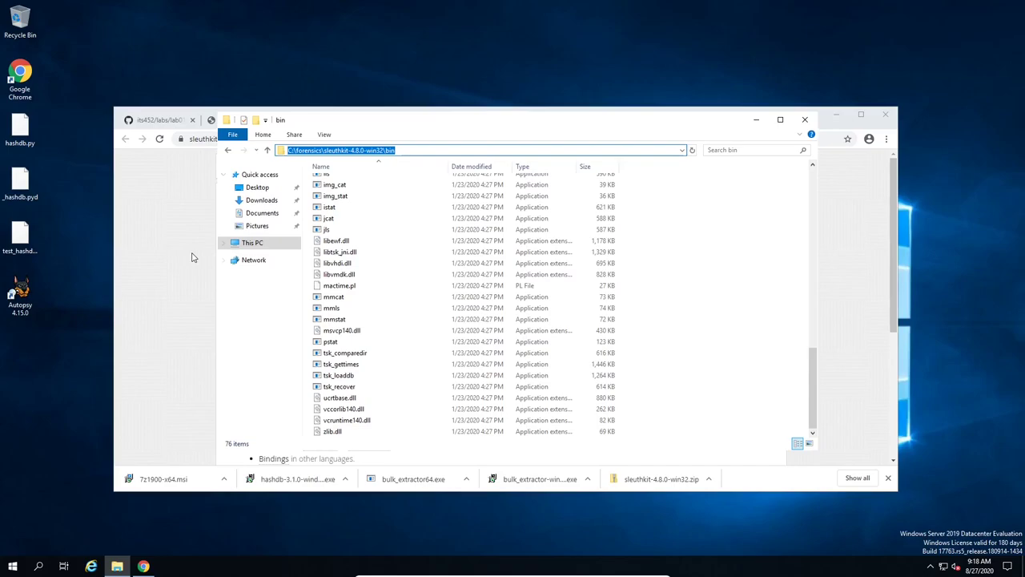
{"action": "left_click", "coordinate": [192, 257]}
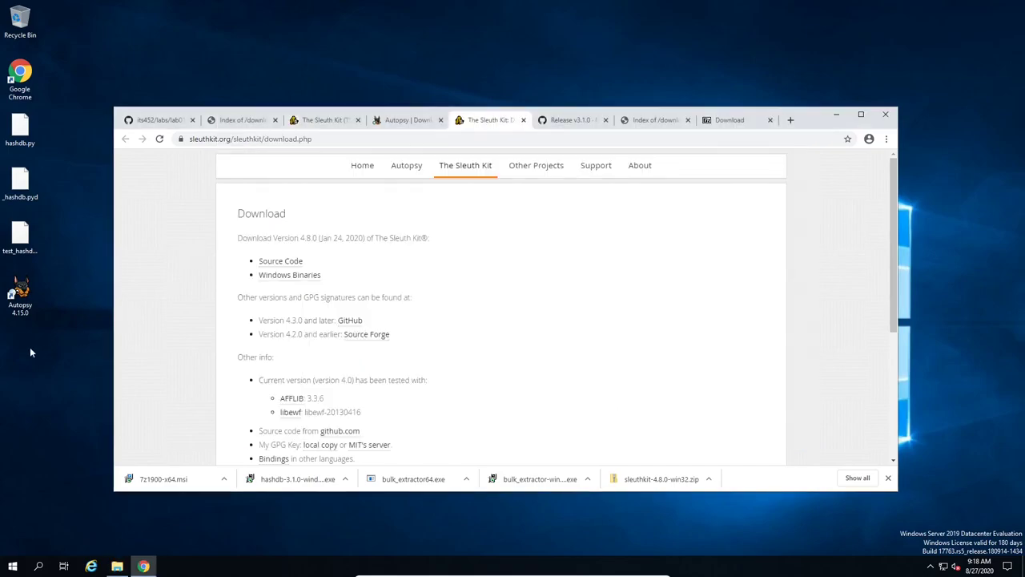
Step: Open the Environment Variables editor by searching 'env' from System settings
{"action": "right_click", "coordinate": [13, 568]}
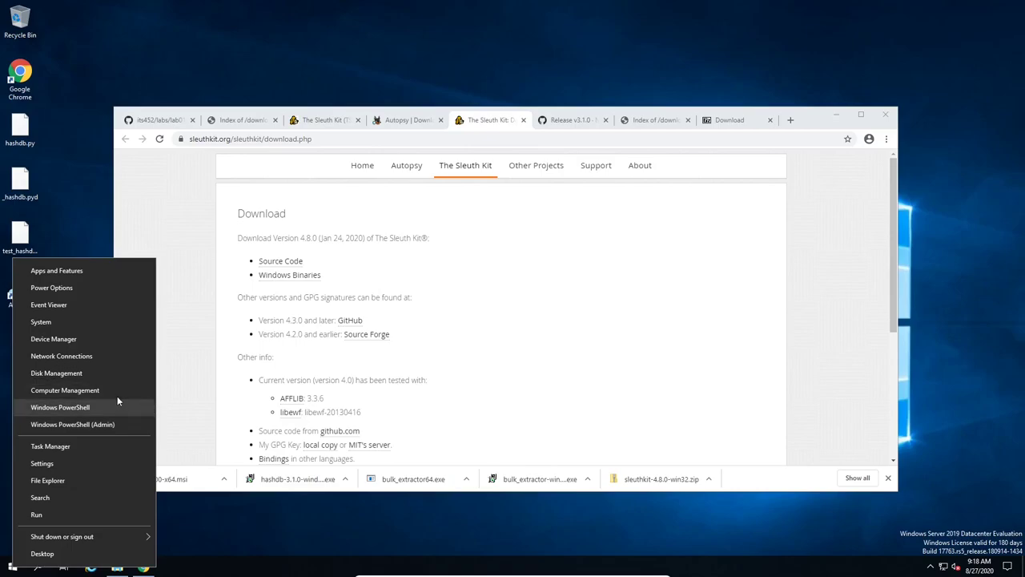
{"action": "left_click", "coordinate": [84, 322]}
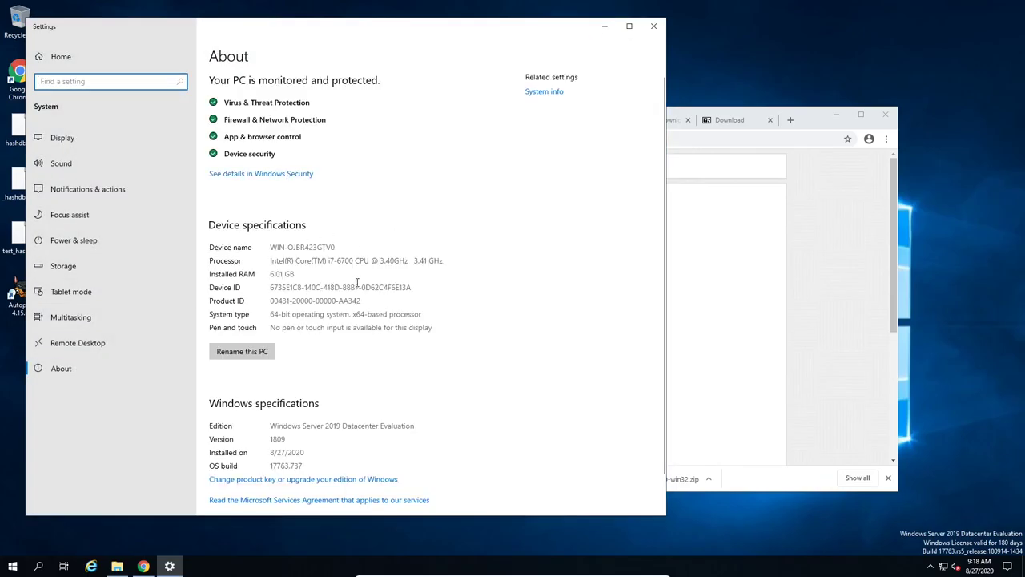
{"action": "scroll", "coordinate": [416, 321], "scroll_direction": "down", "scroll_amount": 1}
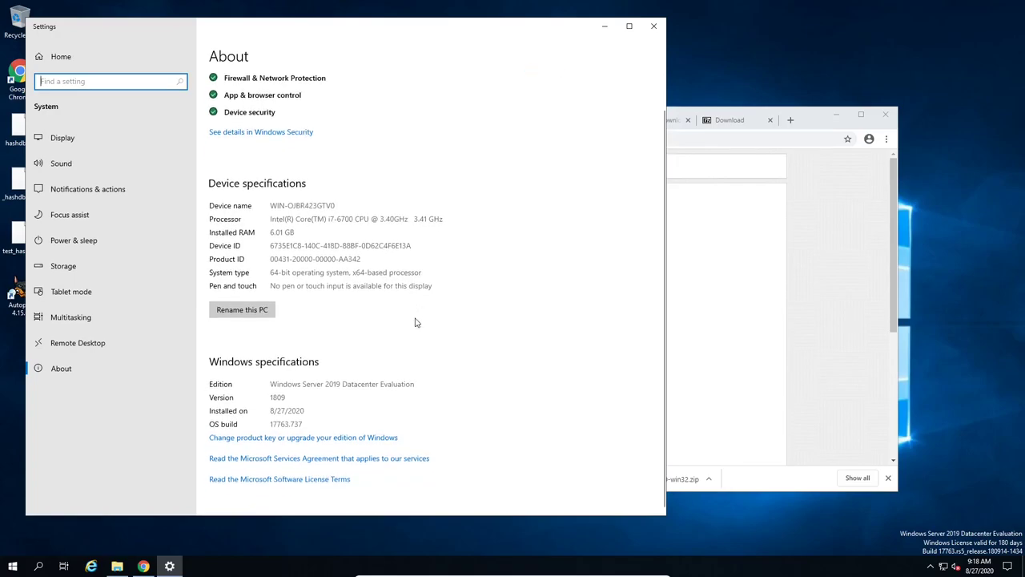
{"action": "scroll", "coordinate": [416, 321], "scroll_direction": "up", "scroll_amount": 1}
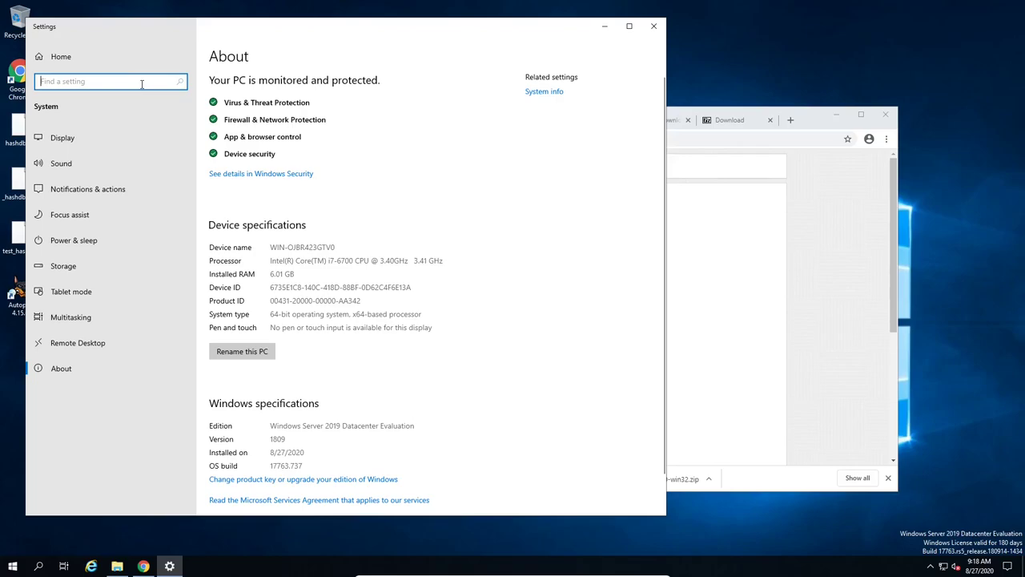
{"action": "type", "text": "env"}
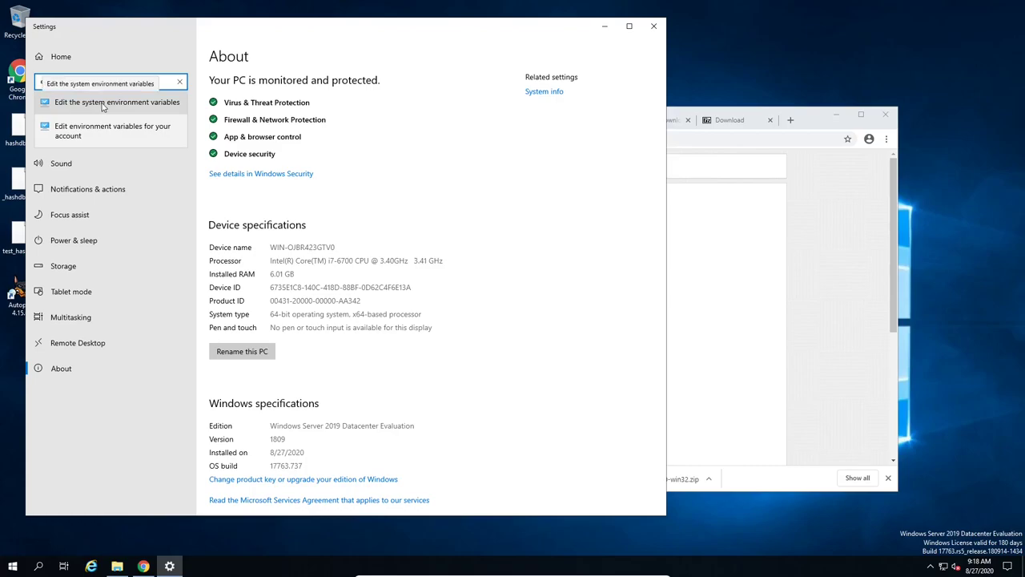
{"action": "left_click", "coordinate": [102, 108]}
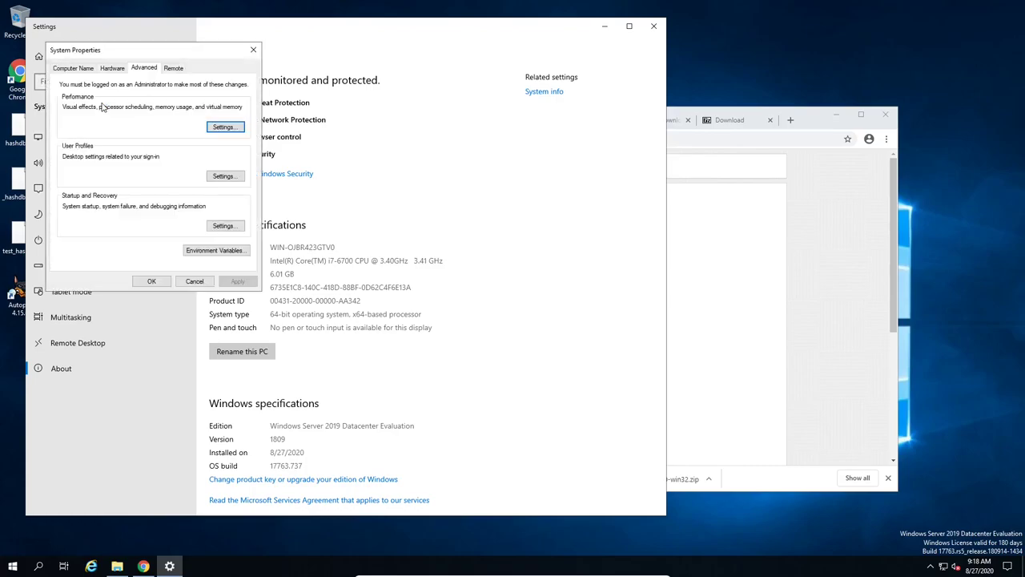
{"action": "left_click", "coordinate": [215, 251]}
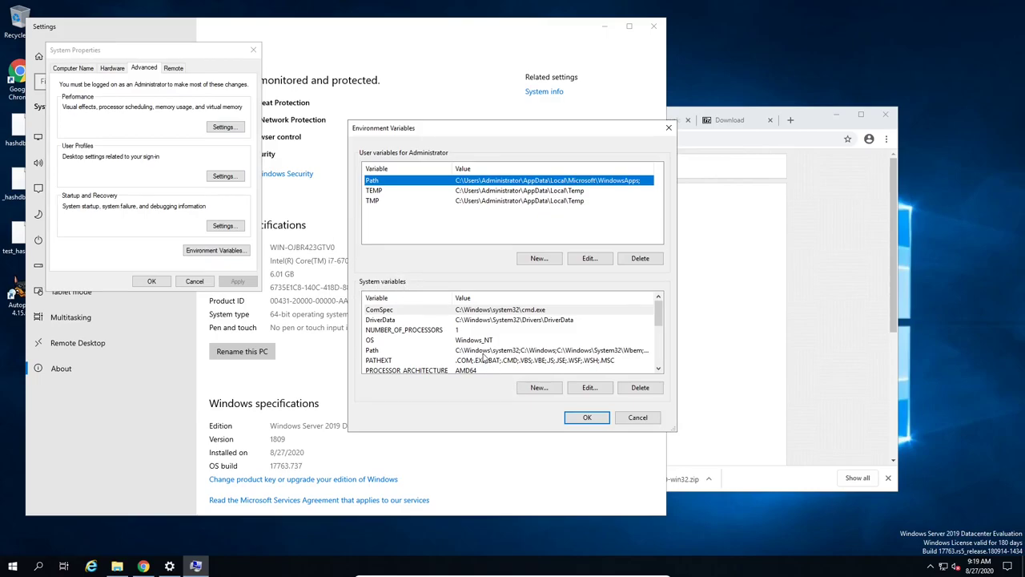
Step: Add C:\forensics\sleuthkit-4.8.0-win32\bin as a new system Path entry and confirm all dialogs
{"action": "left_click", "coordinate": [508, 353]}
{"action": "left_click", "coordinate": [597, 391]}
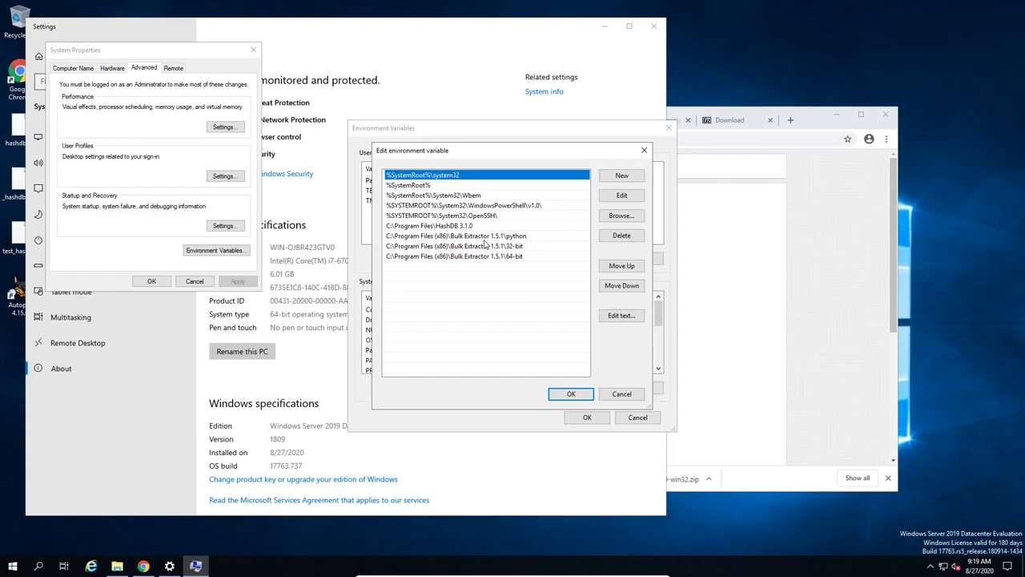
{"action": "left_click", "coordinate": [520, 269]}
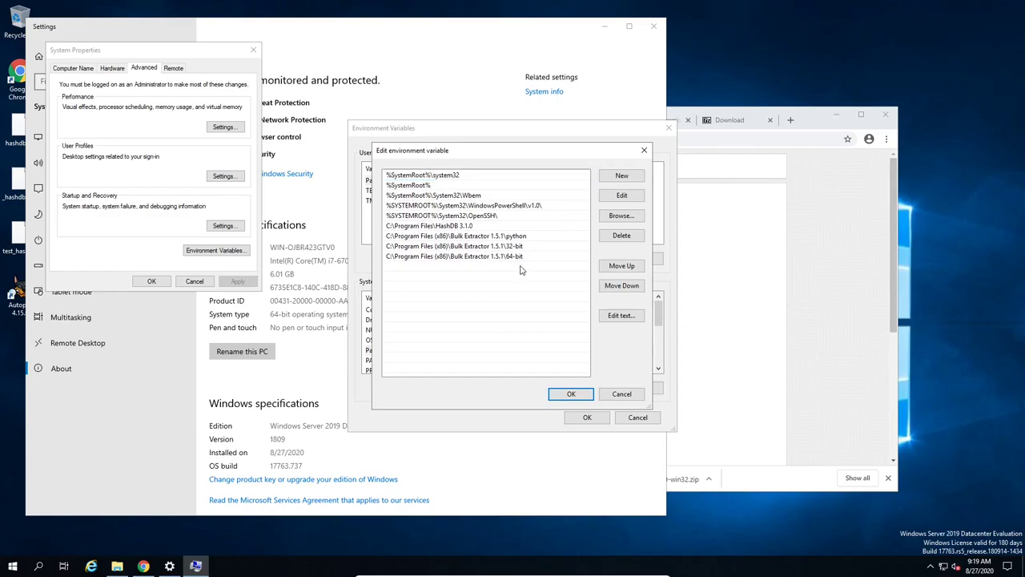
{"action": "left_click", "coordinate": [622, 177]}
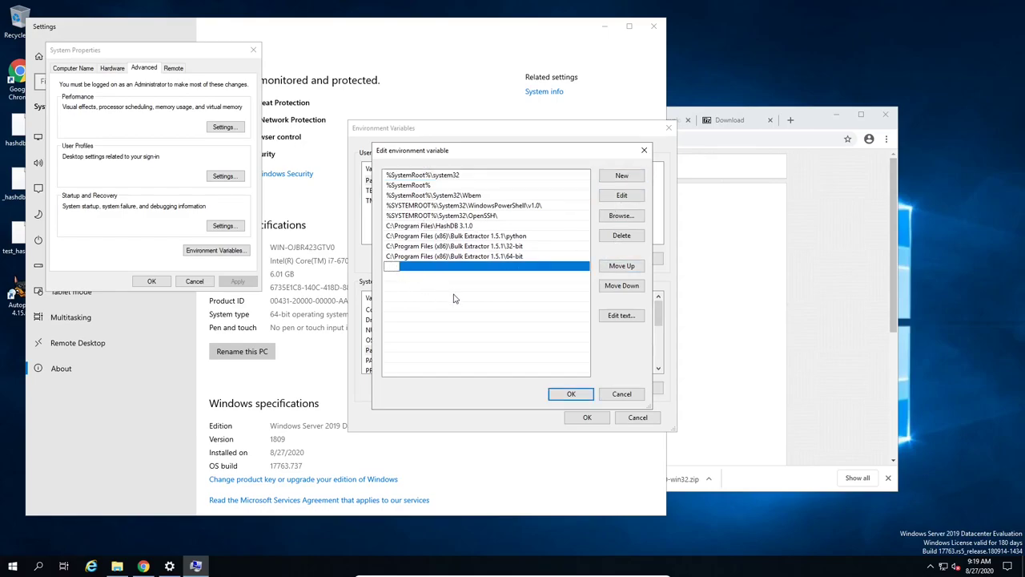
{"action": "key", "text": "ctrl+v"}
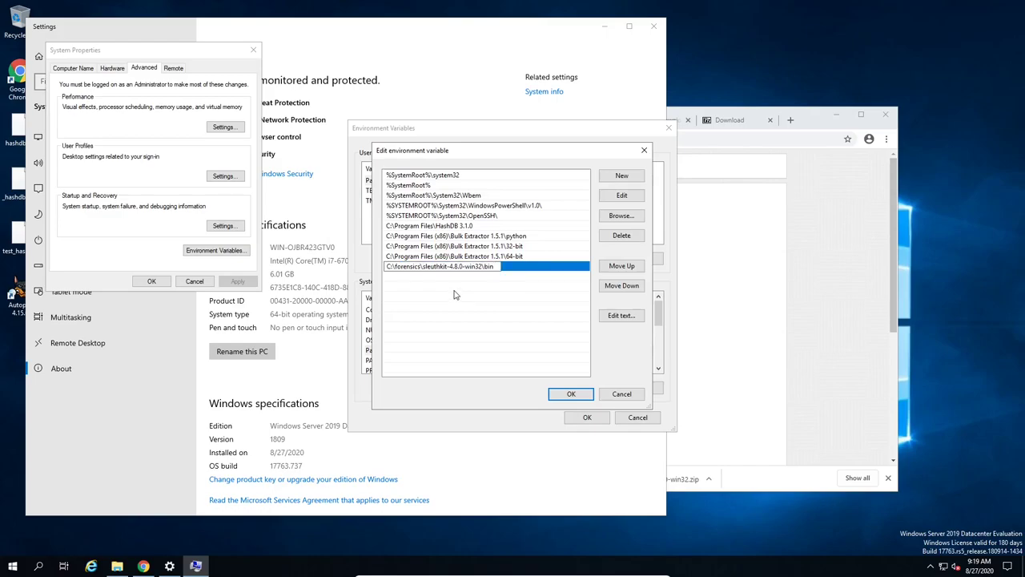
{"action": "key", "text": "Return"}
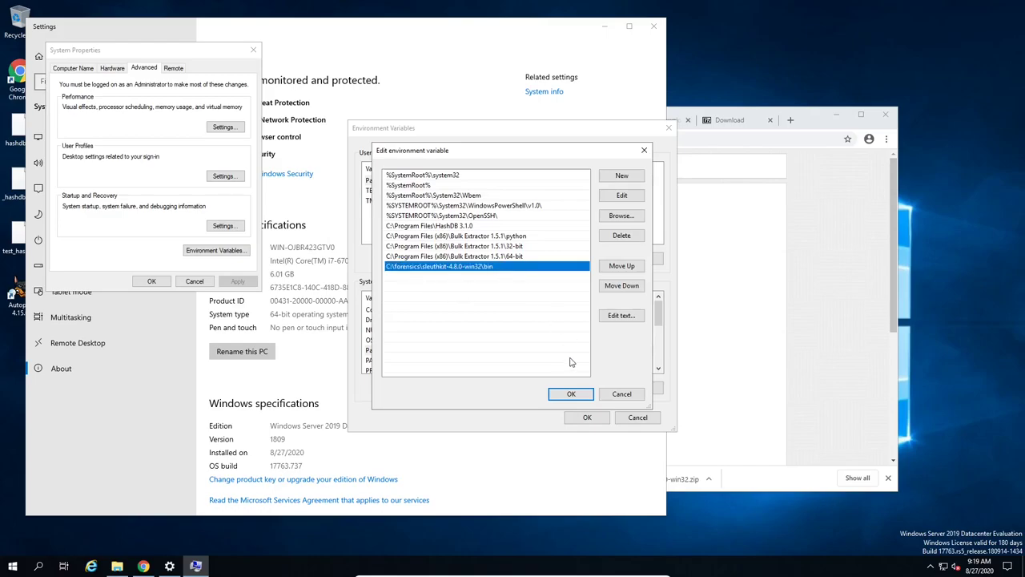
{"action": "left_click", "coordinate": [566, 396]}
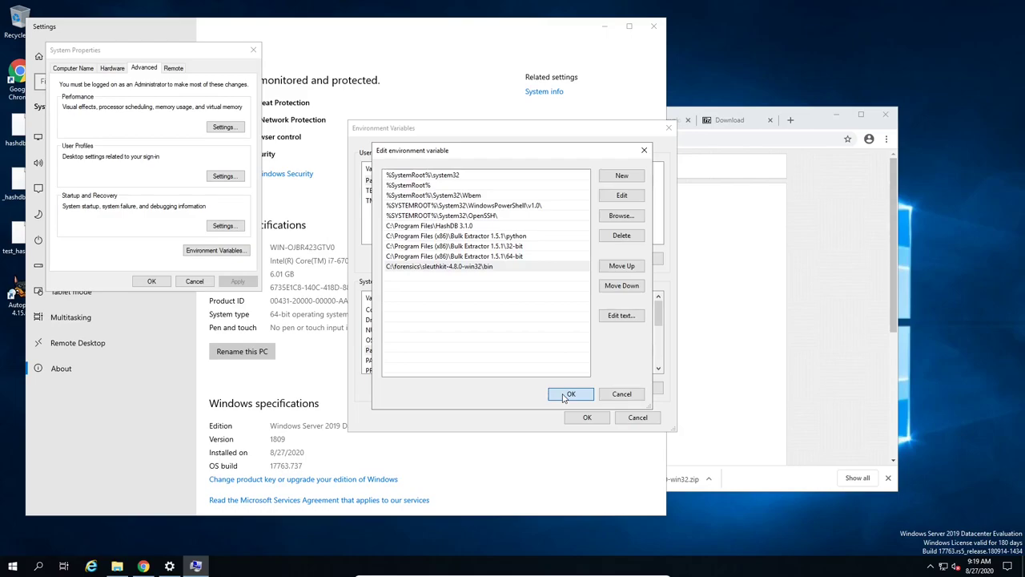
{"action": "left_click", "coordinate": [572, 416]}
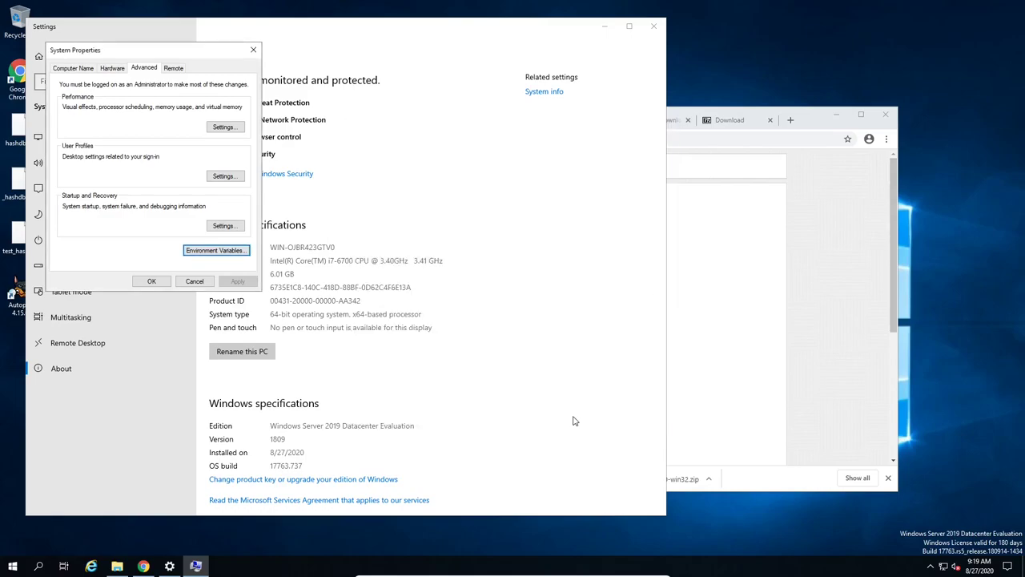
{"action": "left_click", "coordinate": [147, 282]}
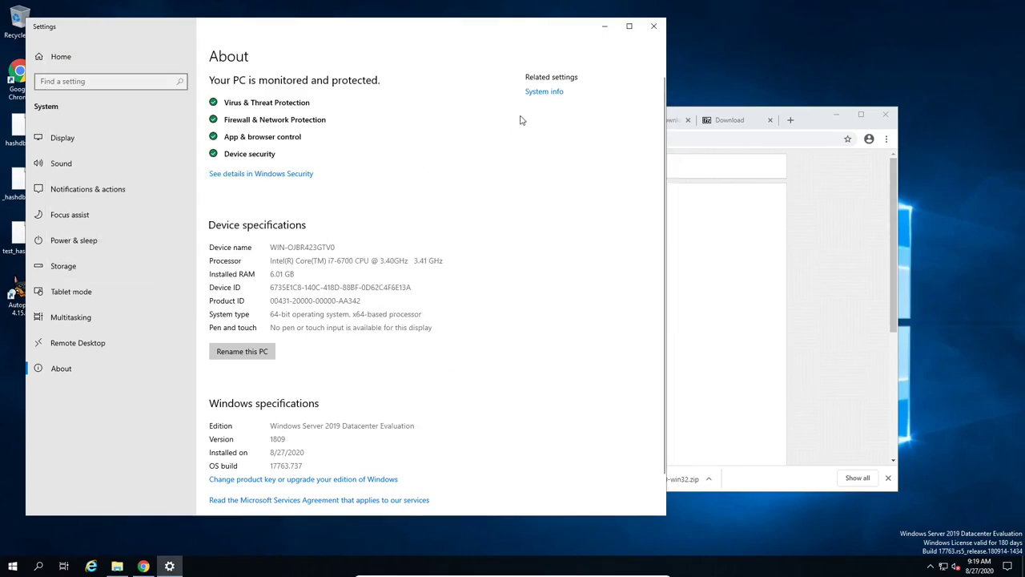
Step: Close the Settings window and hide Chrome's recent downloads list
{"action": "left_click", "coordinate": [655, 28]}
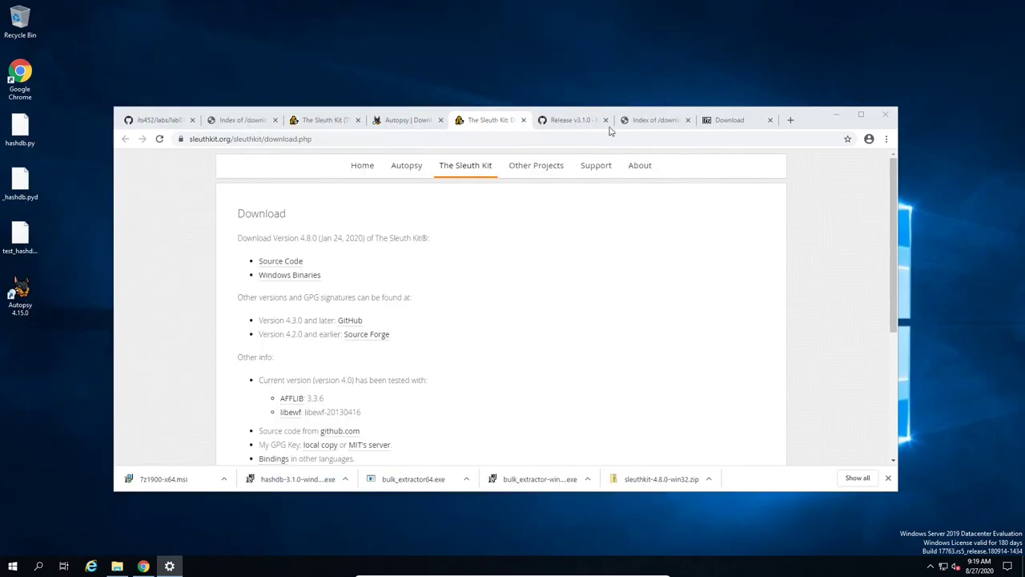
{"action": "mouse_move", "coordinate": [611, 178]}
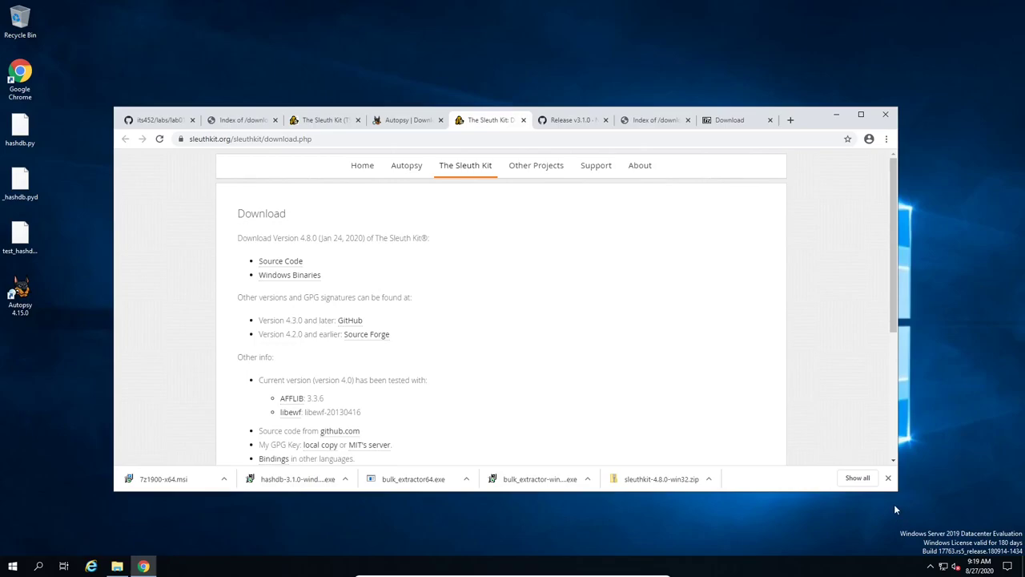
{"action": "left_click", "coordinate": [888, 478]}
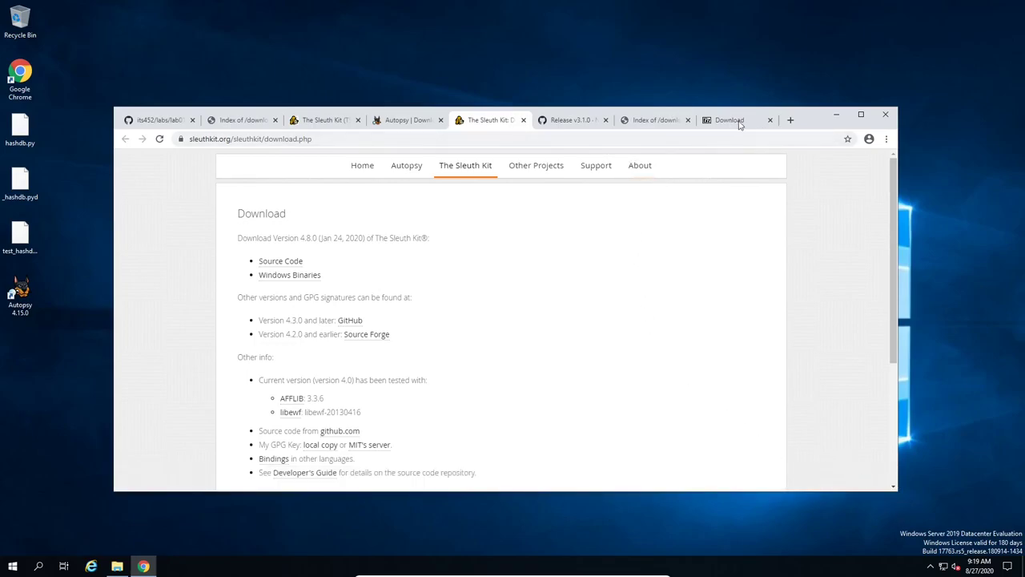
Step: Search Google for 'wx hex editor' in a new tab
{"action": "left_click", "coordinate": [790, 120]}
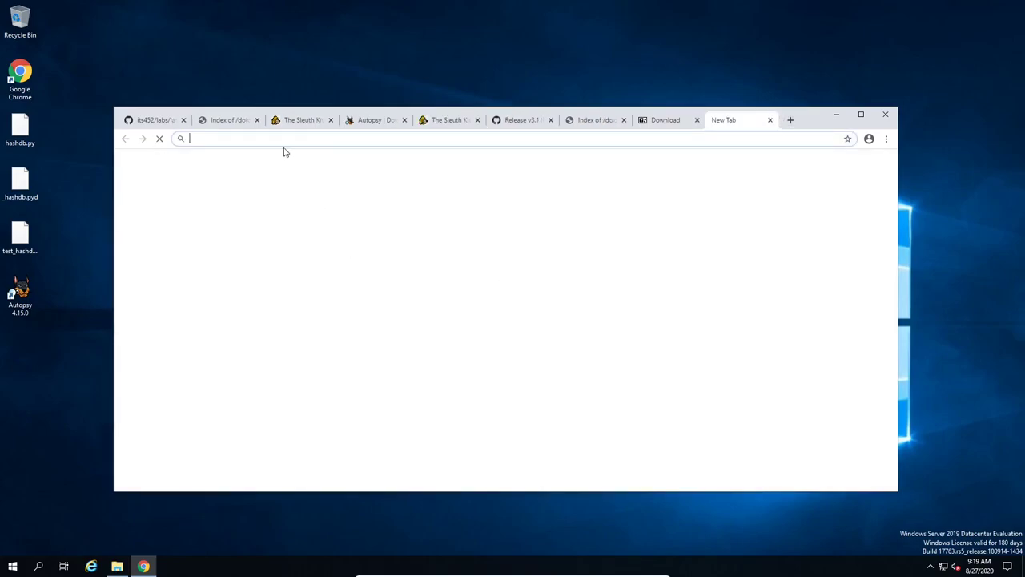
{"action": "left_click", "coordinate": [406, 317]}
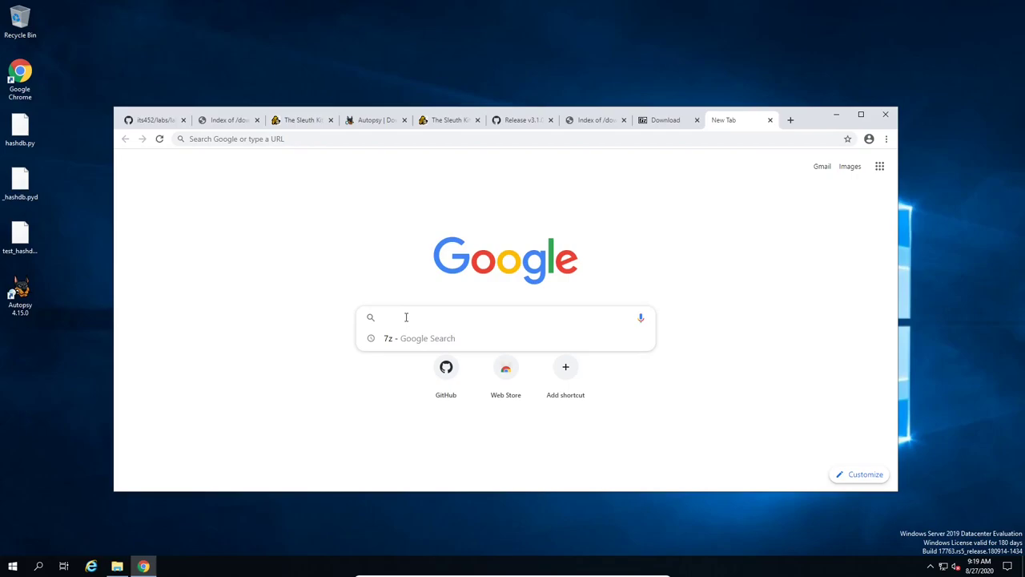
{"action": "type", "text": "wx h"}
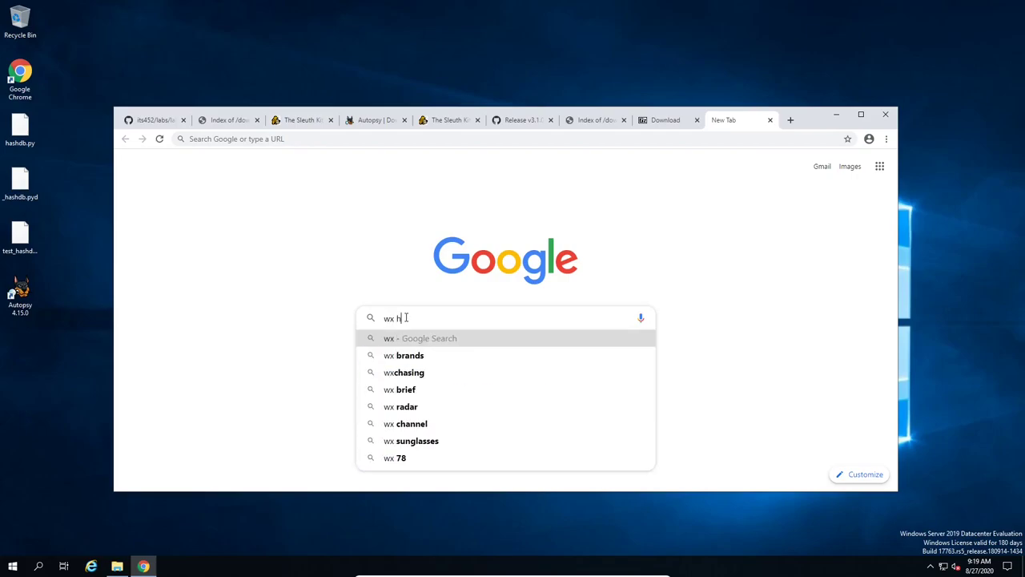
{"action": "type", "text": "ex"}
{"action": "key", "text": "Return"}
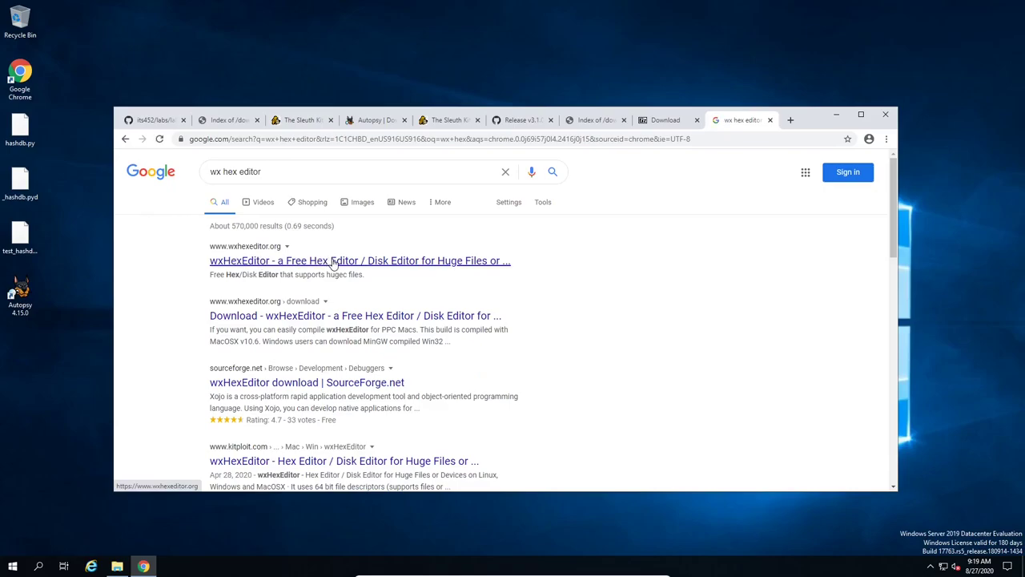
Step: Open the wxHexEditor result in a new tab and view its splash page
{"action": "right_click", "coordinate": [332, 264]}
{"action": "left_click", "coordinate": [356, 272]}
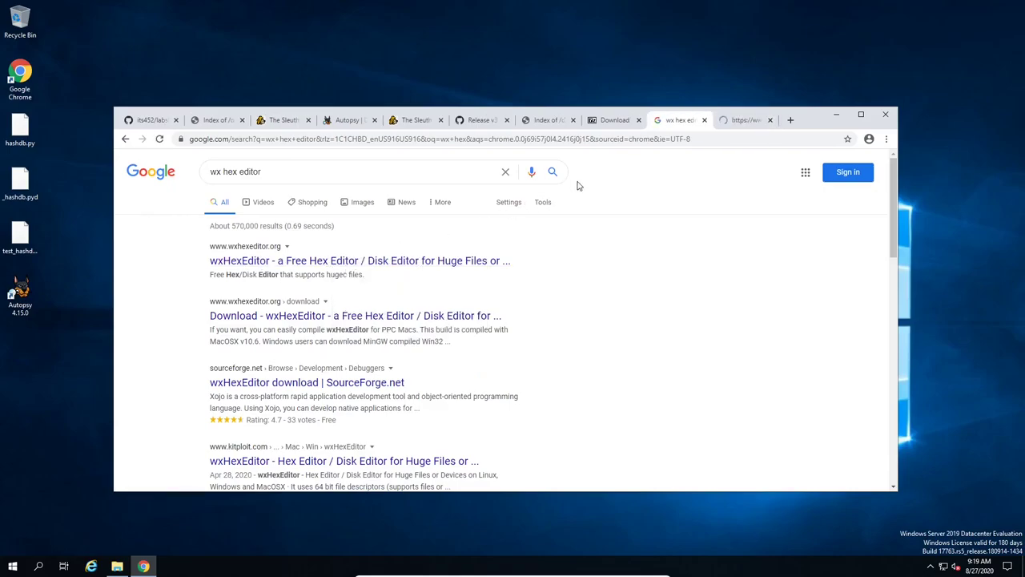
{"action": "left_click", "coordinate": [743, 121]}
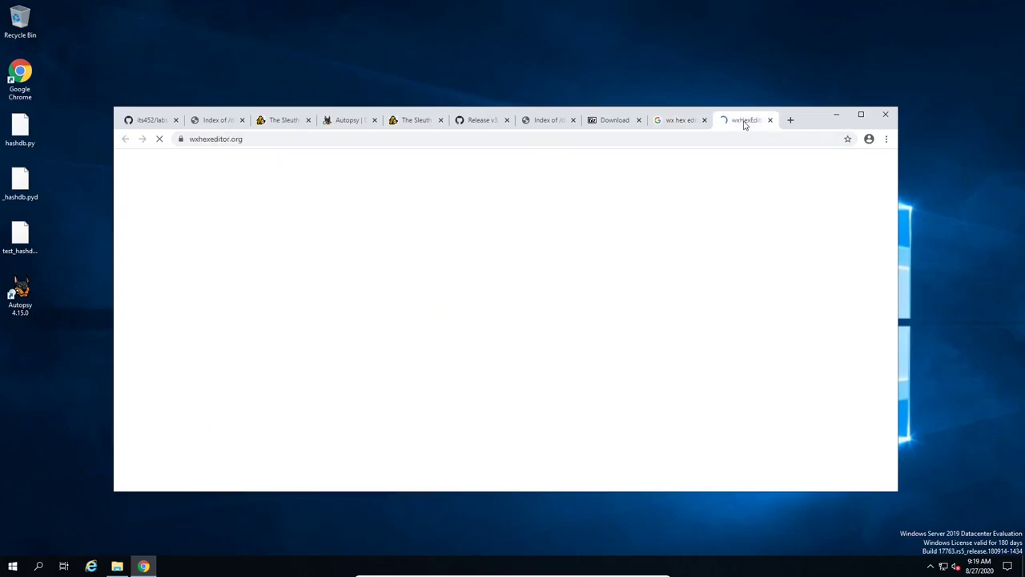
{"action": "scroll", "coordinate": [549, 286], "scroll_direction": "down", "scroll_amount": 2}
{"action": "scroll", "coordinate": [369, 289], "scroll_direction": "up", "scroll_amount": 2}
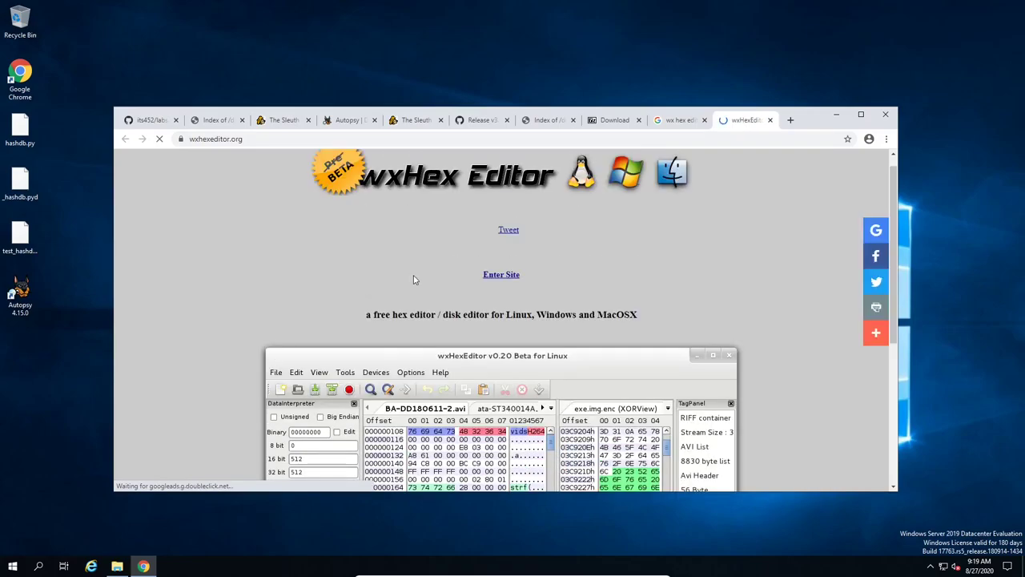
{"action": "scroll", "coordinate": [494, 276], "scroll_direction": "down", "scroll_amount": 3}
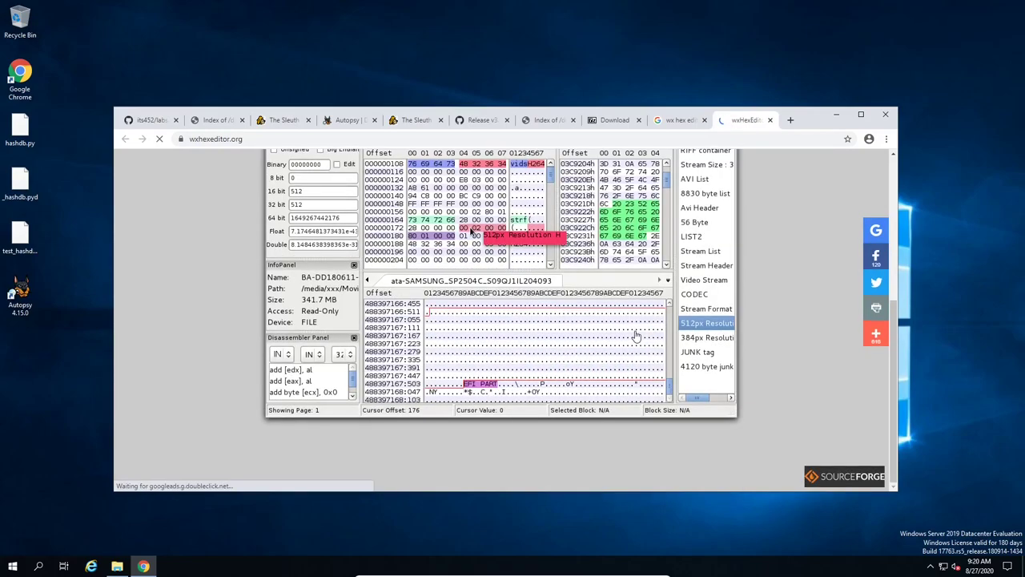
{"action": "scroll", "coordinate": [597, 349], "scroll_direction": "up", "scroll_amount": 3}
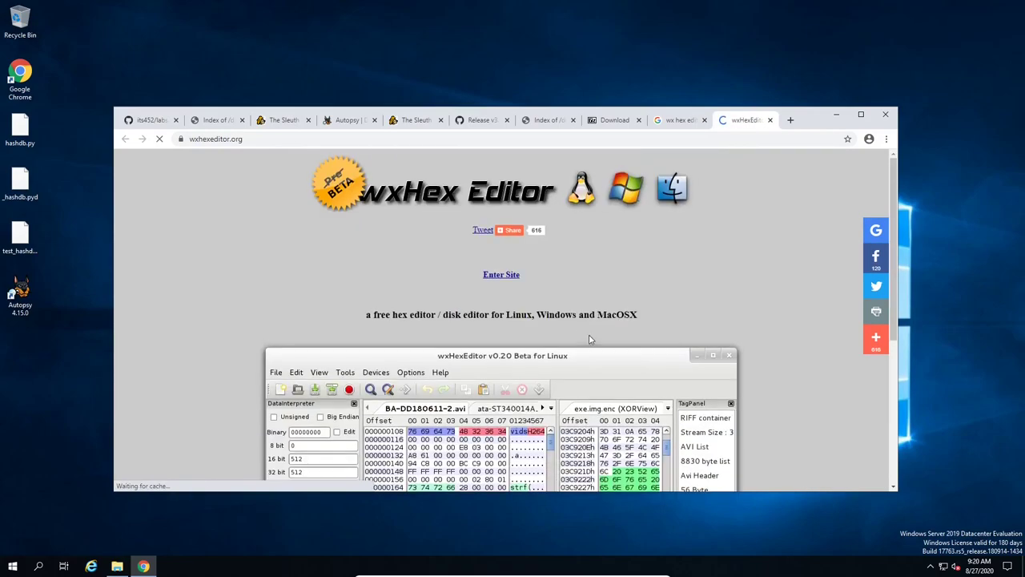
Step: Enter the wxHexEditor site and scroll through the home page's release history
{"action": "left_click", "coordinate": [502, 275]}
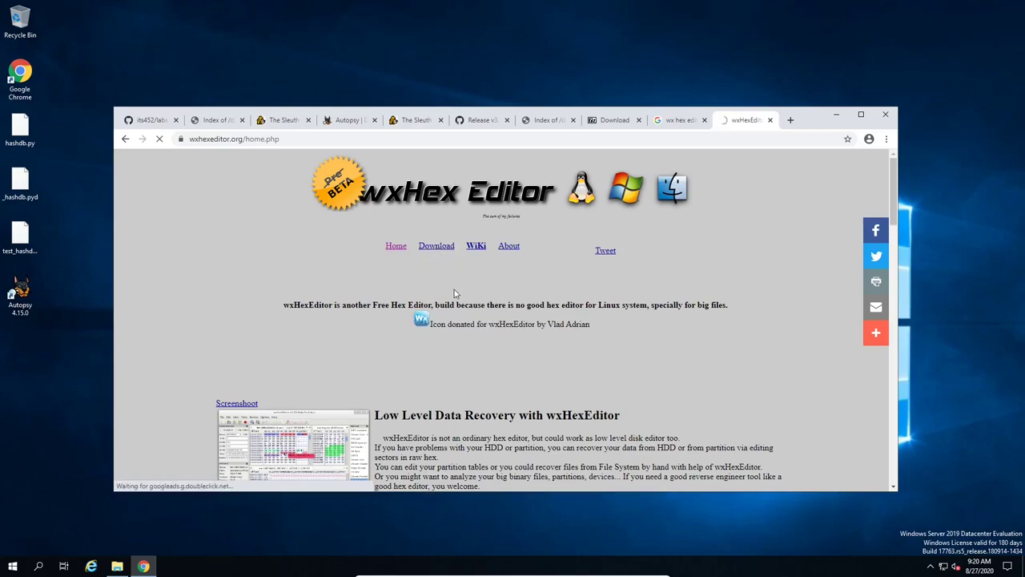
{"action": "scroll", "coordinate": [487, 346], "scroll_direction": "down", "scroll_amount": 2}
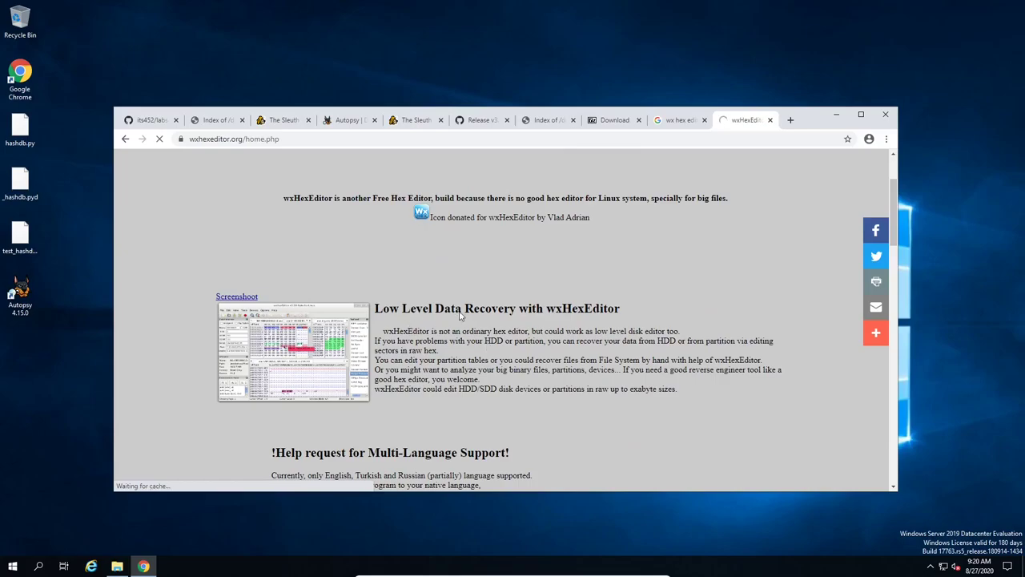
{"action": "scroll", "coordinate": [460, 362], "scroll_direction": "down", "scroll_amount": 3}
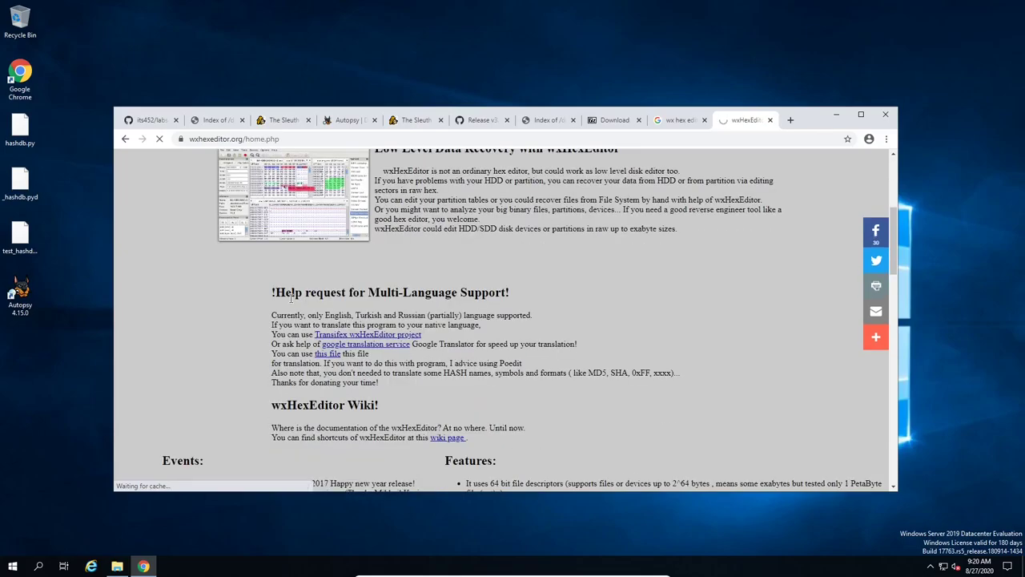
{"action": "scroll", "coordinate": [345, 375], "scroll_direction": "down", "scroll_amount": 3}
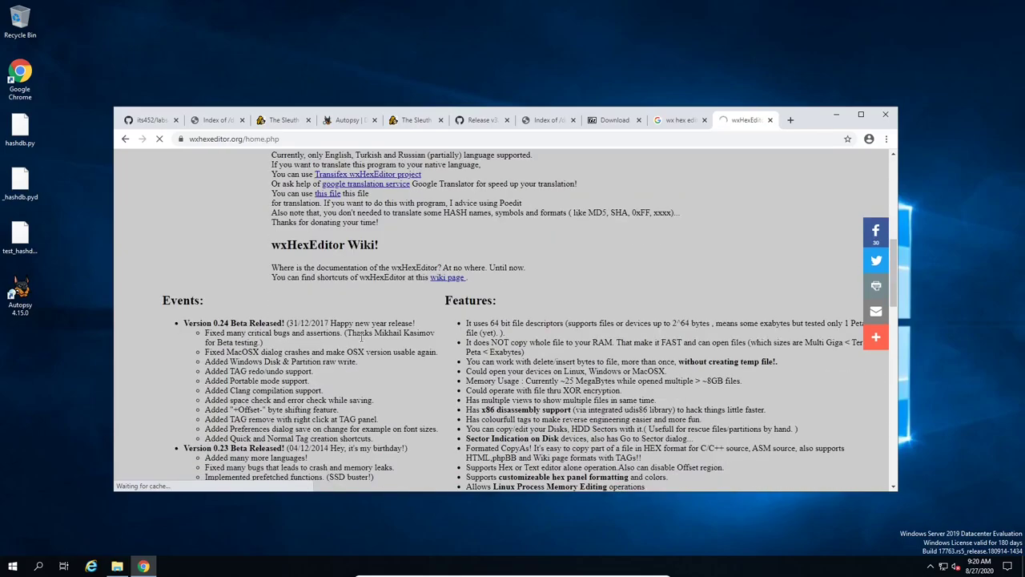
{"action": "scroll", "coordinate": [444, 365], "scroll_direction": "down", "scroll_amount": 7}
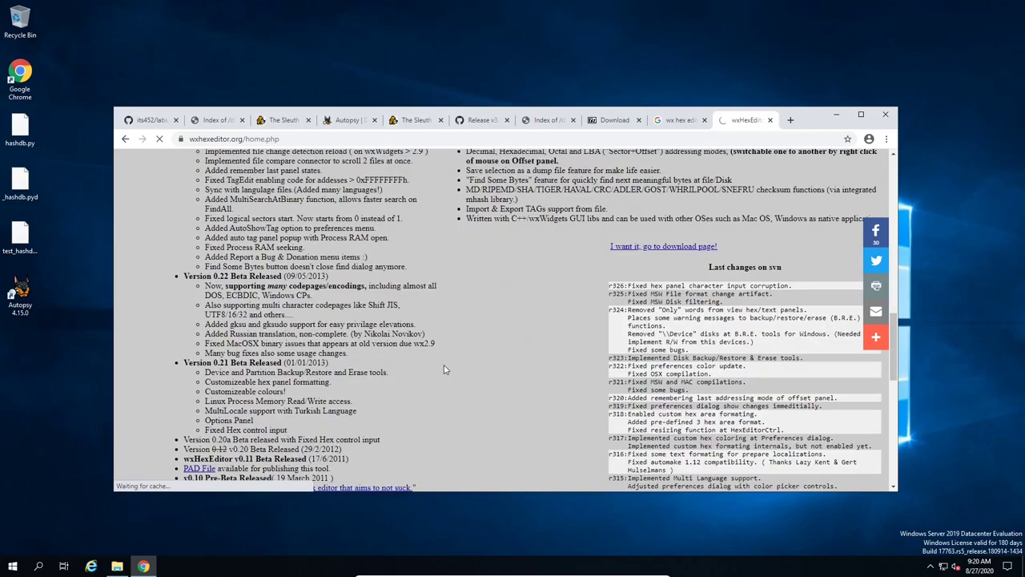
{"action": "scroll", "coordinate": [445, 370], "scroll_direction": "down", "scroll_amount": 6}
{"action": "scroll", "coordinate": [447, 368], "scroll_direction": "up", "scroll_amount": 5}
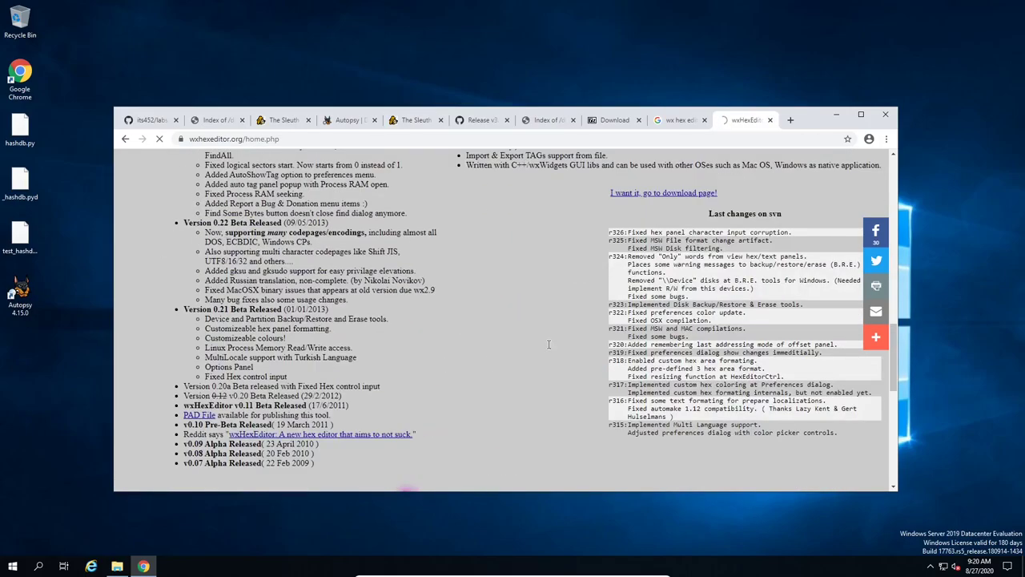
Step: Scroll the wxHexEditor download page and dismiss the Page Unresponsive warning with Exit pages
{"action": "scroll", "coordinate": [544, 294], "scroll_direction": "down", "scroll_amount": 5}
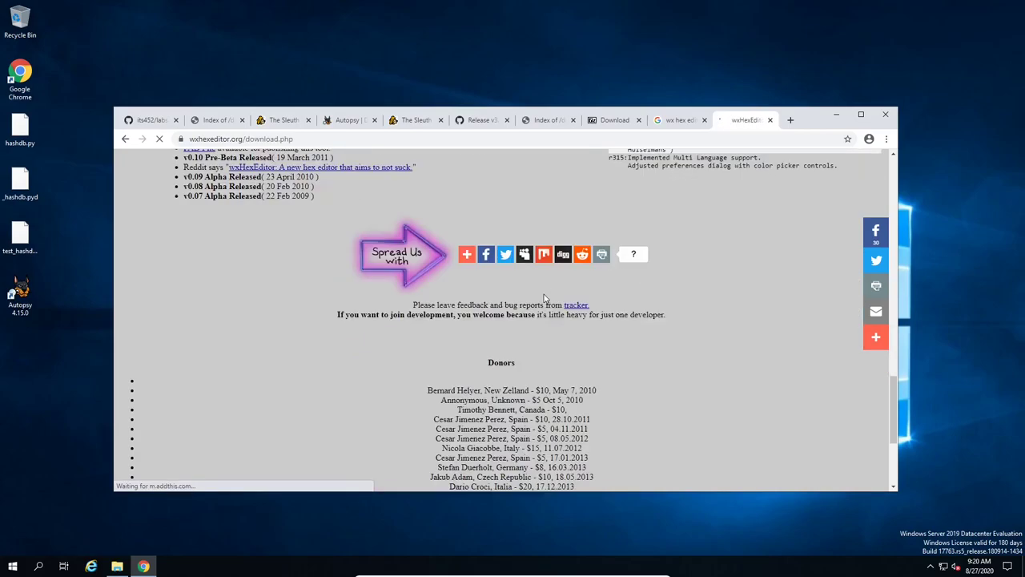
{"action": "scroll", "coordinate": [495, 328], "scroll_direction": "down", "scroll_amount": 3}
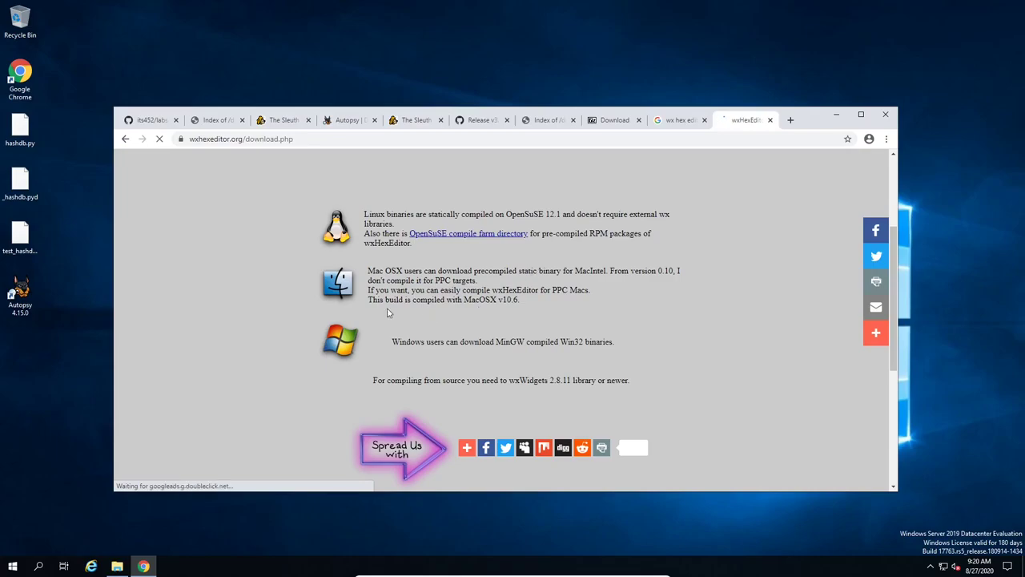
{"action": "scroll", "coordinate": [409, 332], "scroll_direction": "down", "scroll_amount": 2}
{"action": "scroll", "coordinate": [361, 257], "scroll_direction": "up", "scroll_amount": 1}
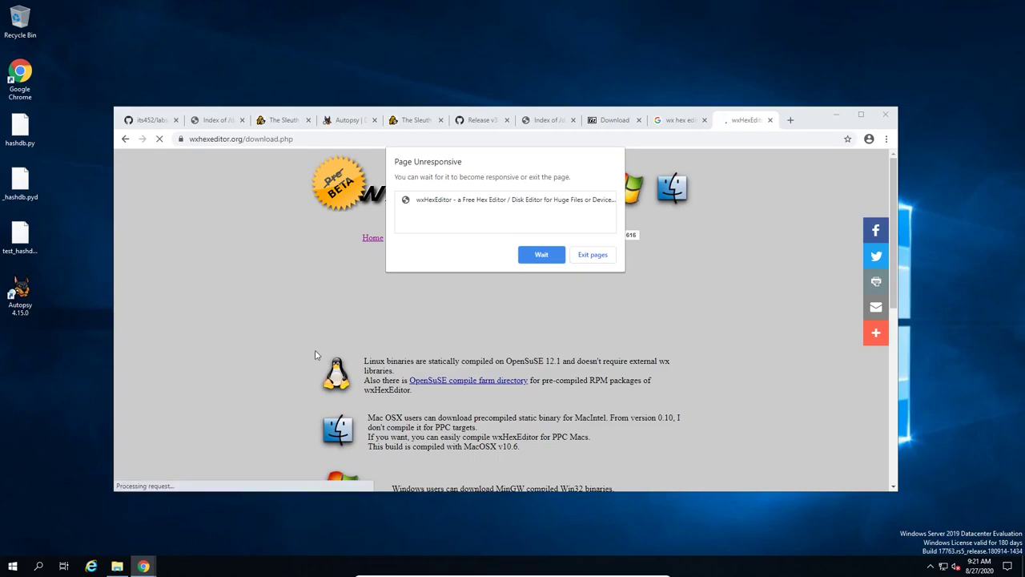
{"action": "left_click", "coordinate": [593, 255]}
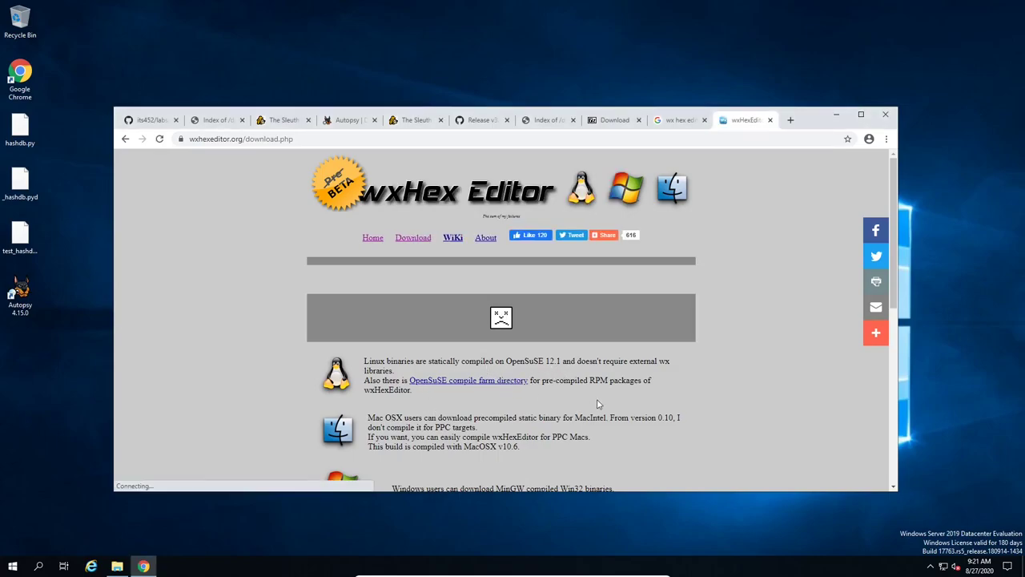
{"action": "scroll", "coordinate": [596, 404], "scroll_direction": "down", "scroll_amount": 1}
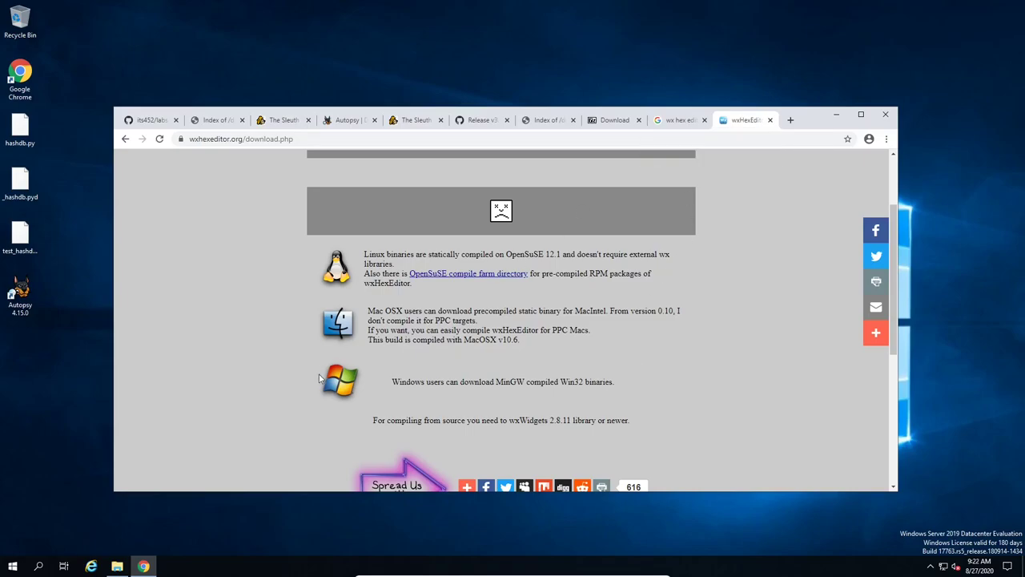
Step: Open the 'Download - wxHexEditor' result in a new tab and scroll to the Windows binaries note
{"action": "left_click", "coordinate": [680, 119]}
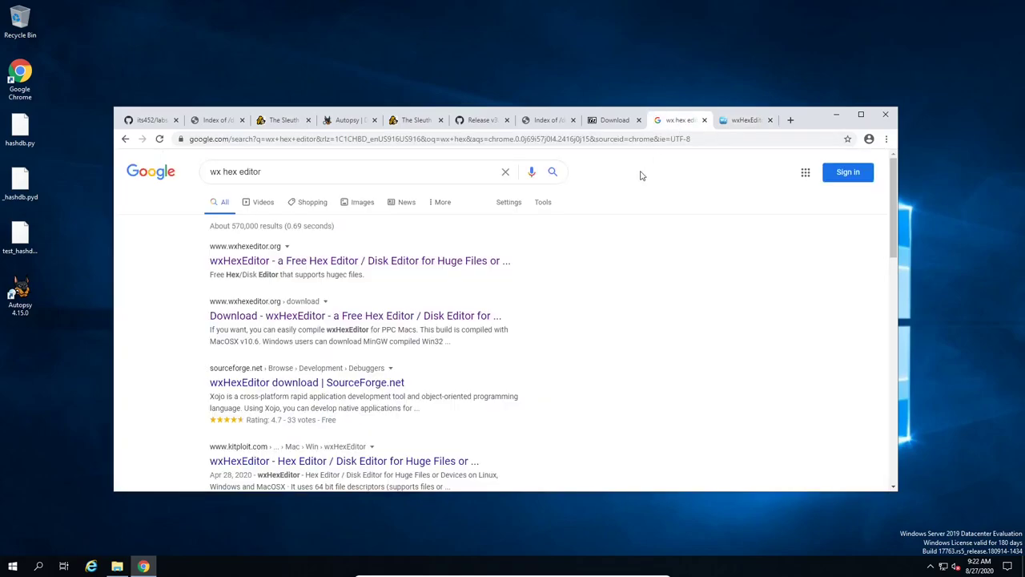
{"action": "right_click", "coordinate": [301, 321]}
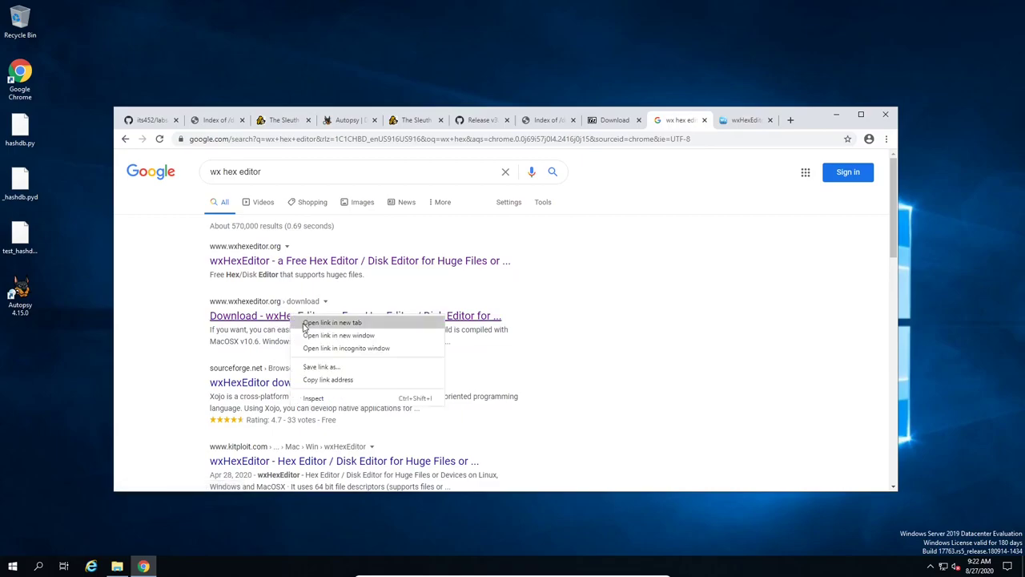
{"action": "left_click", "coordinate": [303, 322]}
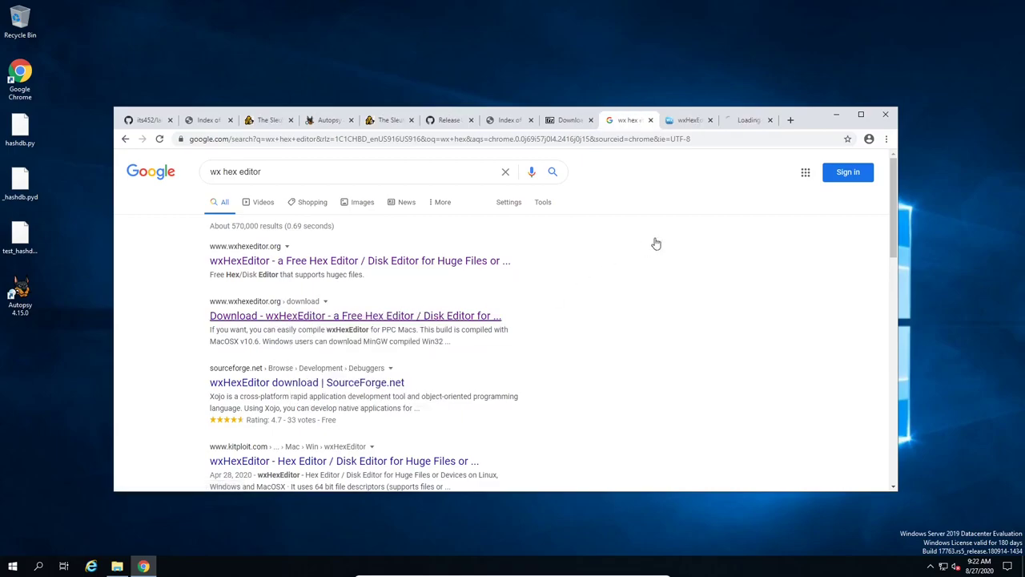
{"action": "left_click", "coordinate": [748, 121]}
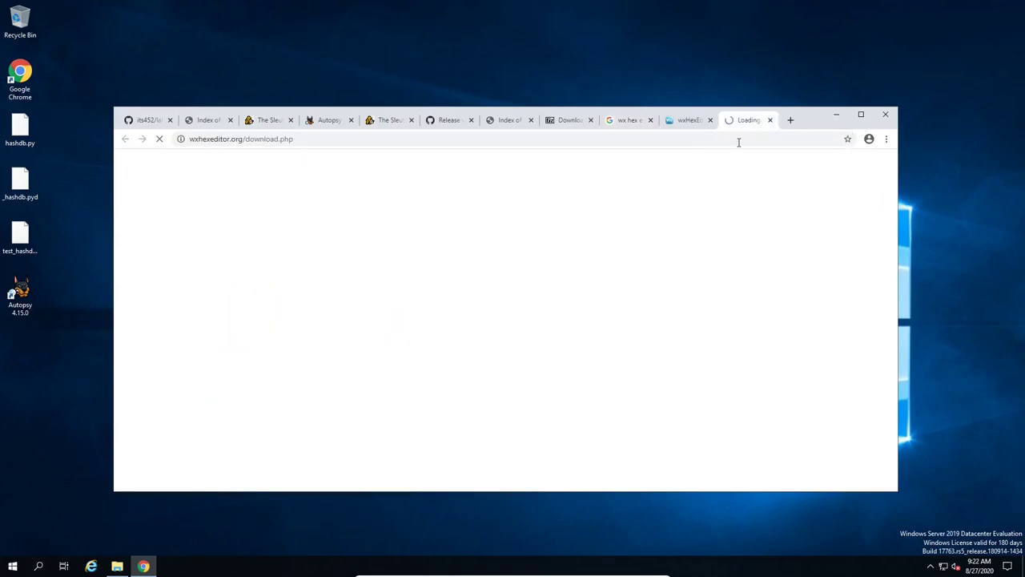
{"action": "left_click", "coordinate": [689, 122]}
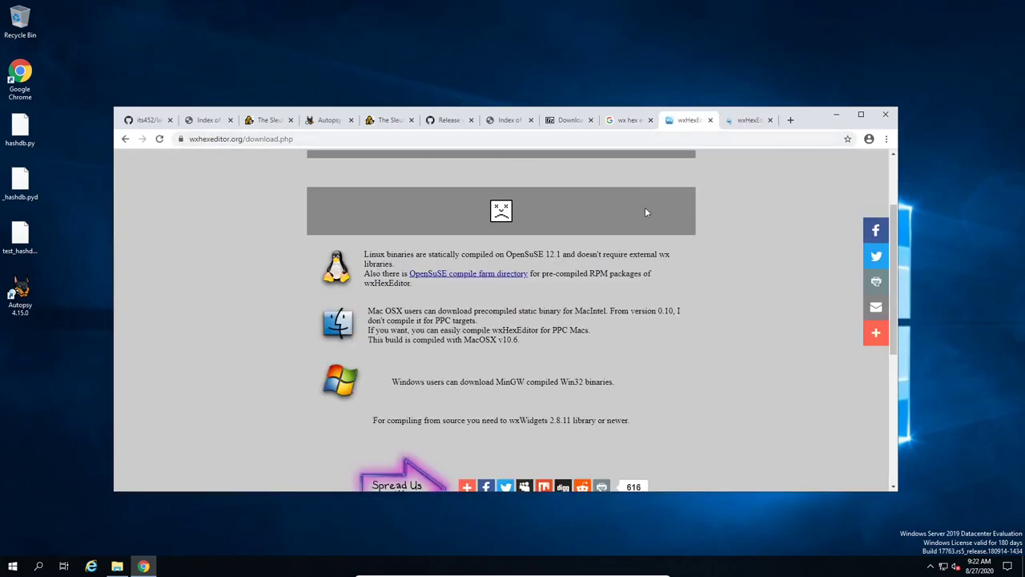
{"action": "left_click", "coordinate": [740, 121]}
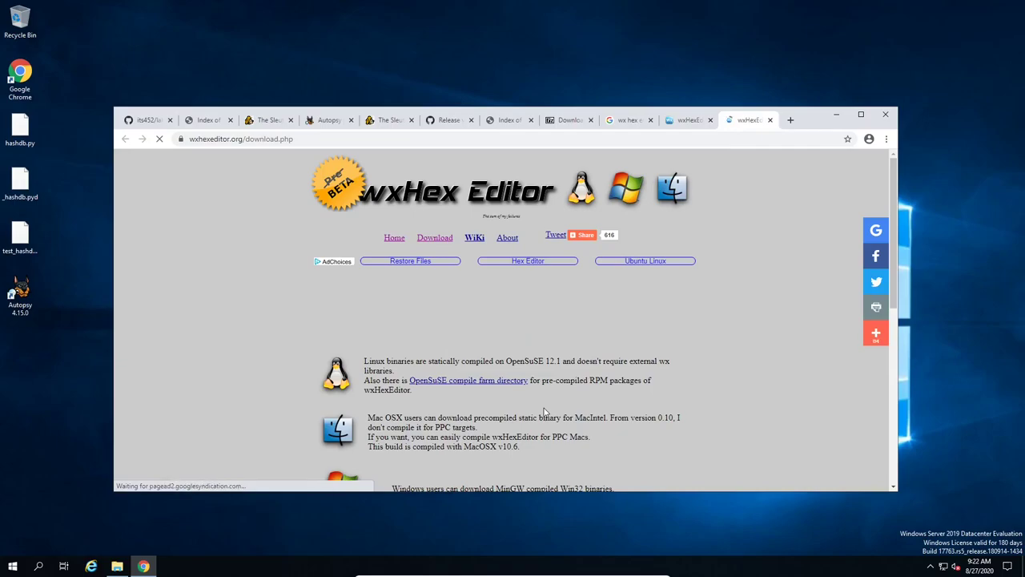
{"action": "scroll", "coordinate": [544, 412], "scroll_direction": "down", "scroll_amount": 5}
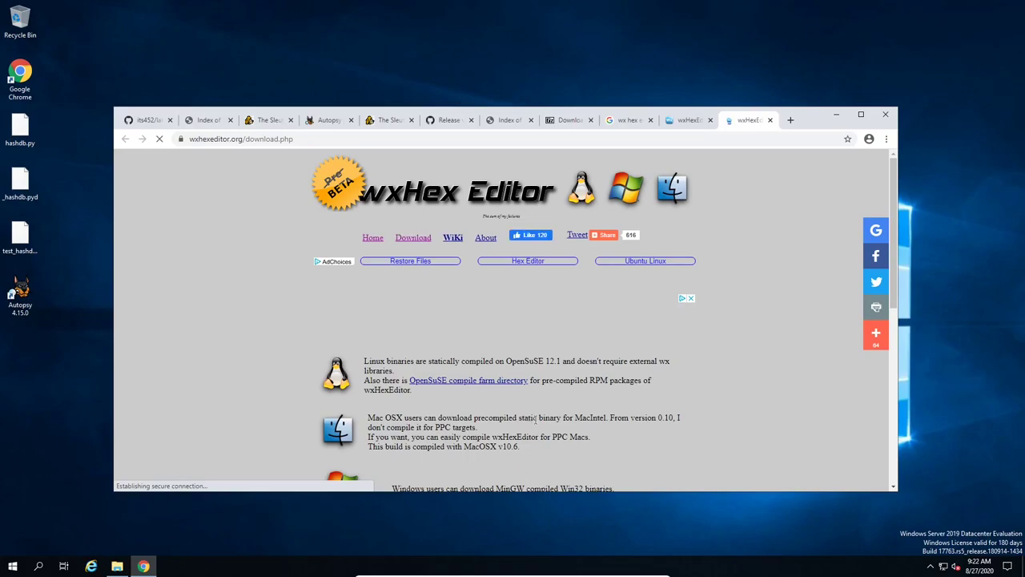
{"action": "scroll", "coordinate": [532, 415], "scroll_direction": "down", "scroll_amount": 1}
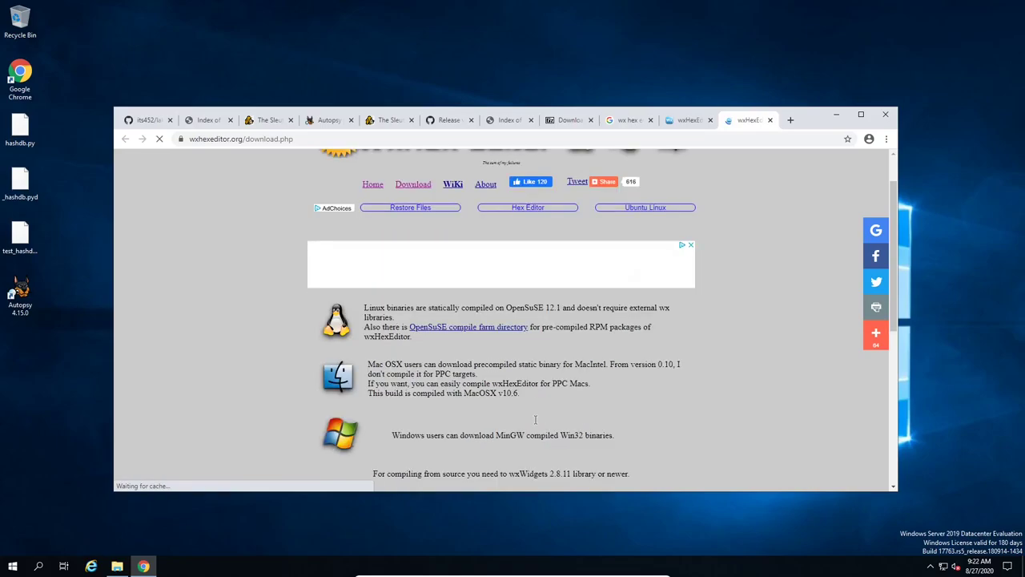